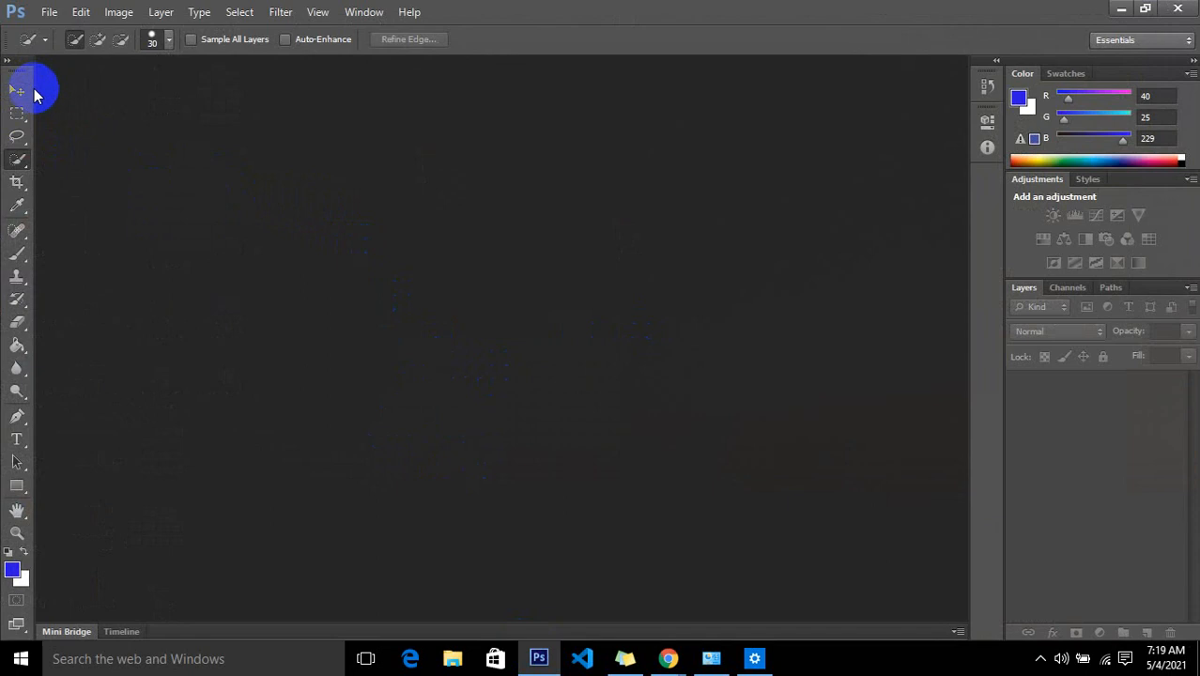
Create a new white document from the Web preset at 1600 x 1200 pixels
left_click(52, 11)
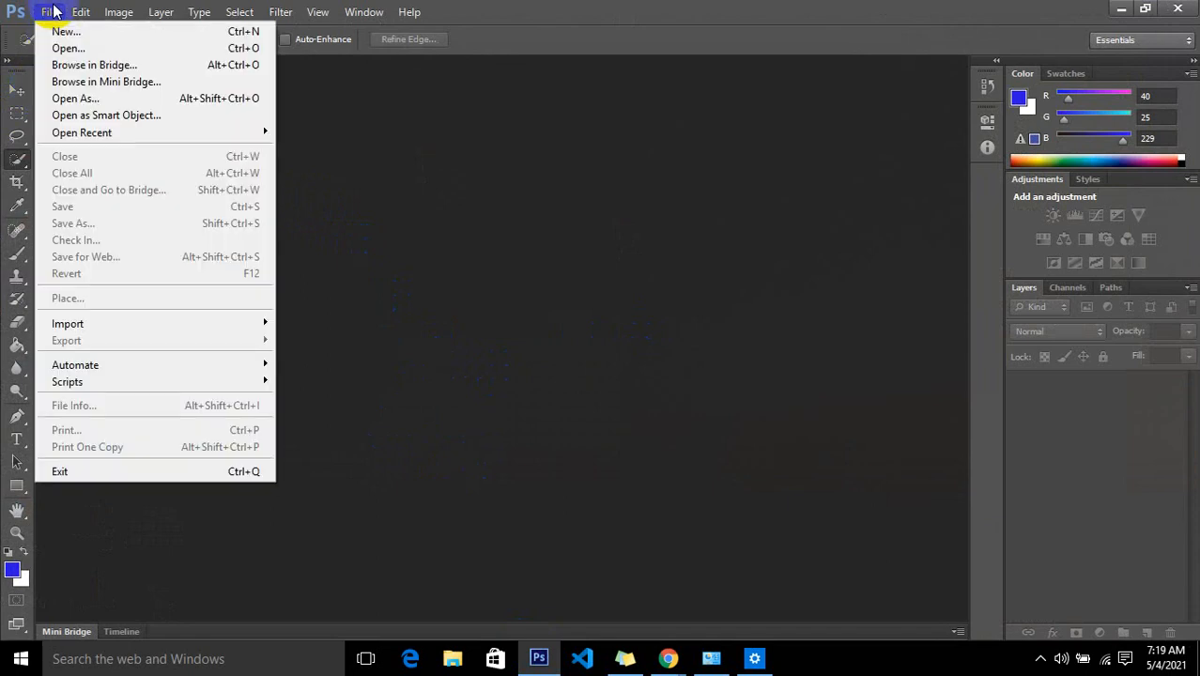
left_click(59, 32)
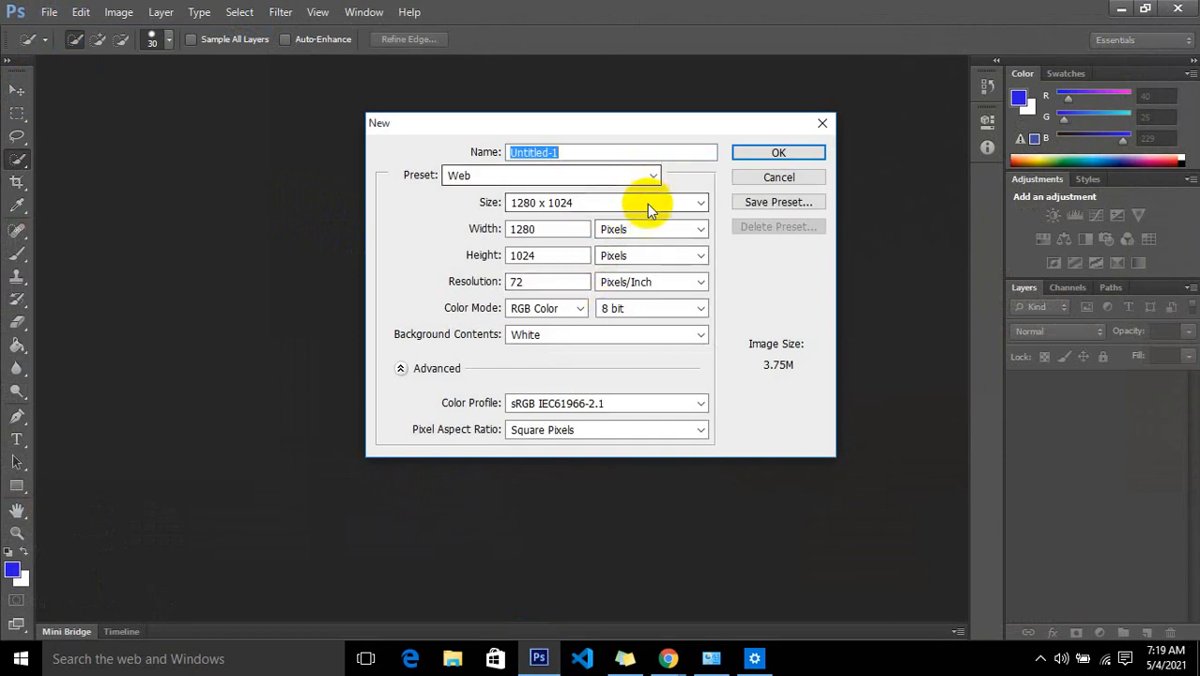
left_click(647, 204)
left_click(630, 276)
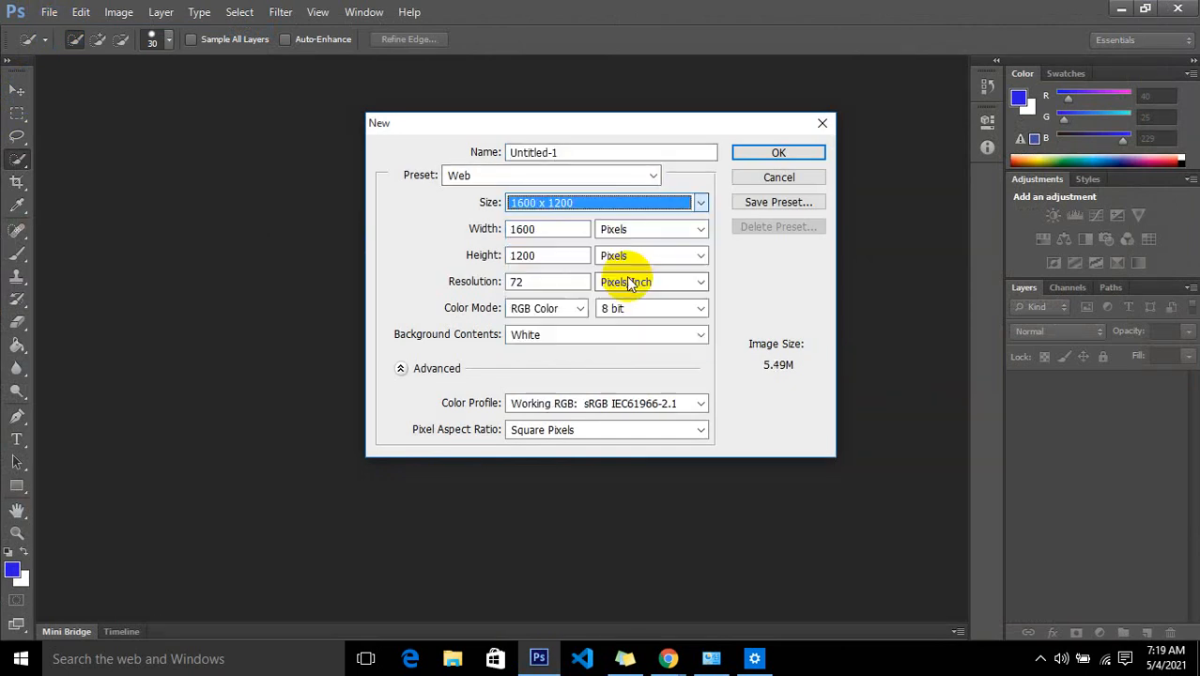
left_click(749, 153)
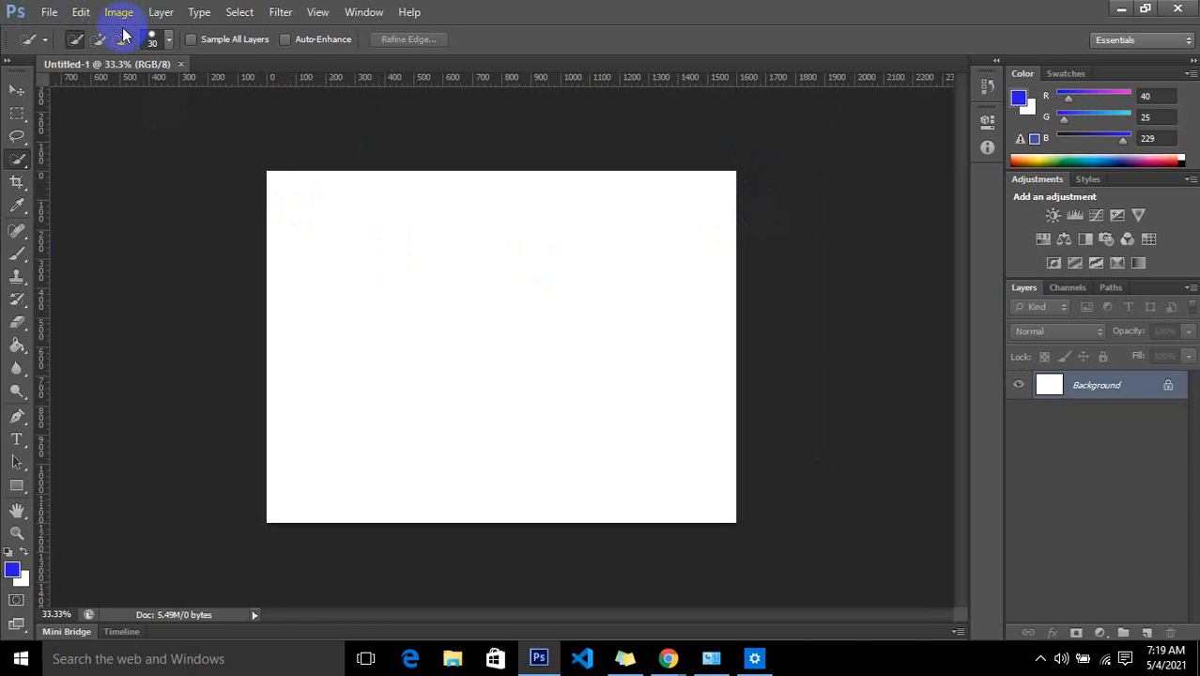
Start placing an image and browse to my files > photo graphics > PHOTOS > CHILDREN on the C: drive
left_click(50, 12)
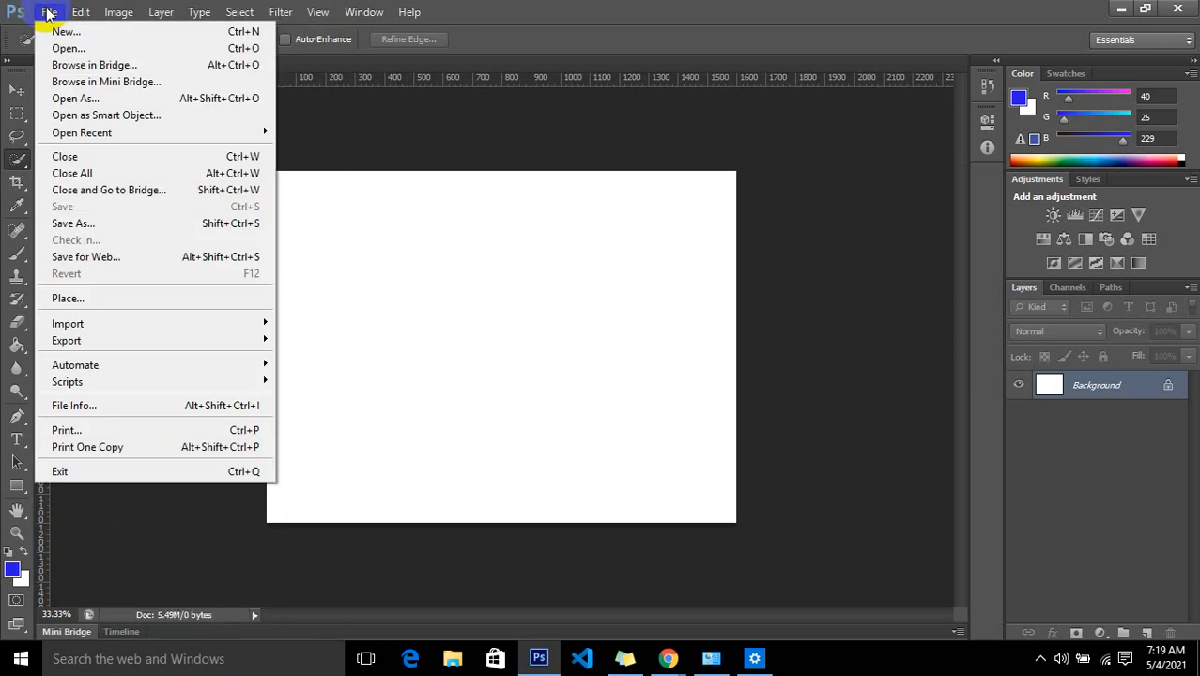
left_click(97, 296)
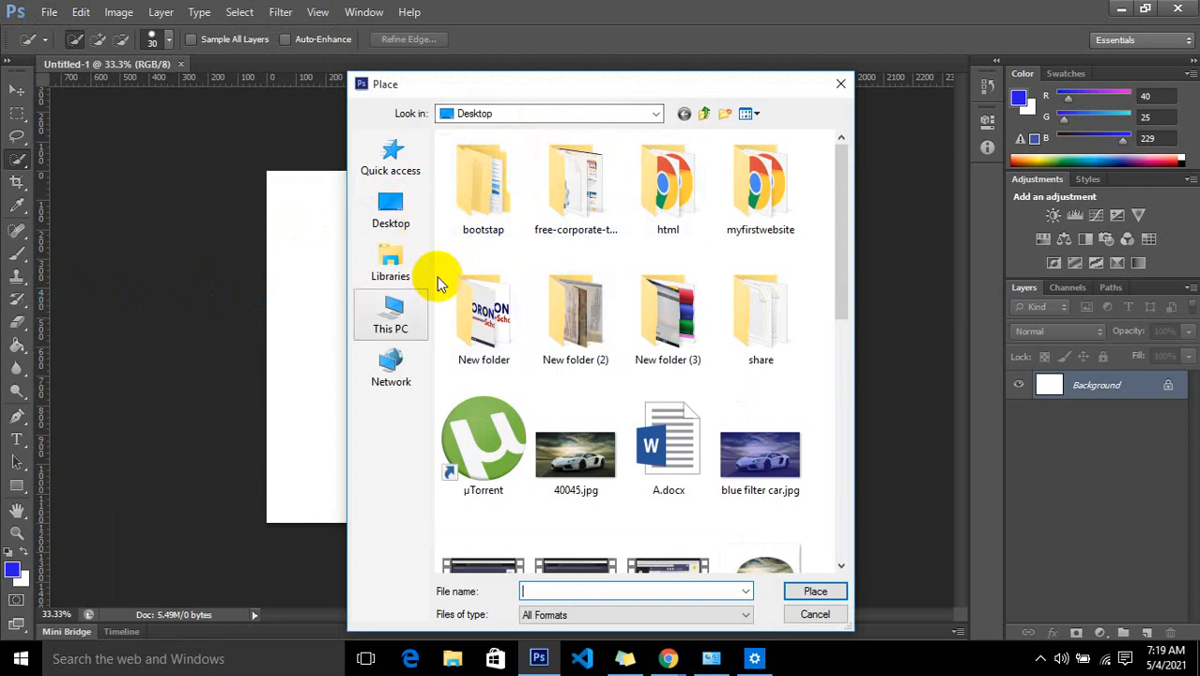
left_click(392, 319)
double_click(509, 348)
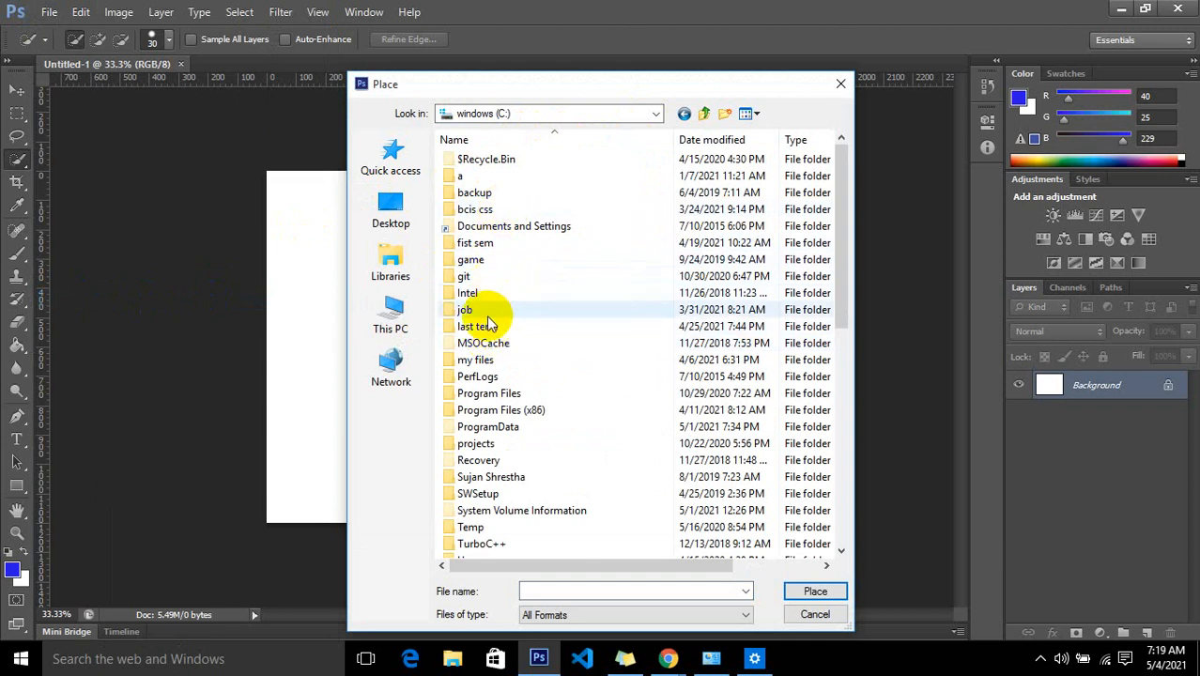
double_click(479, 360)
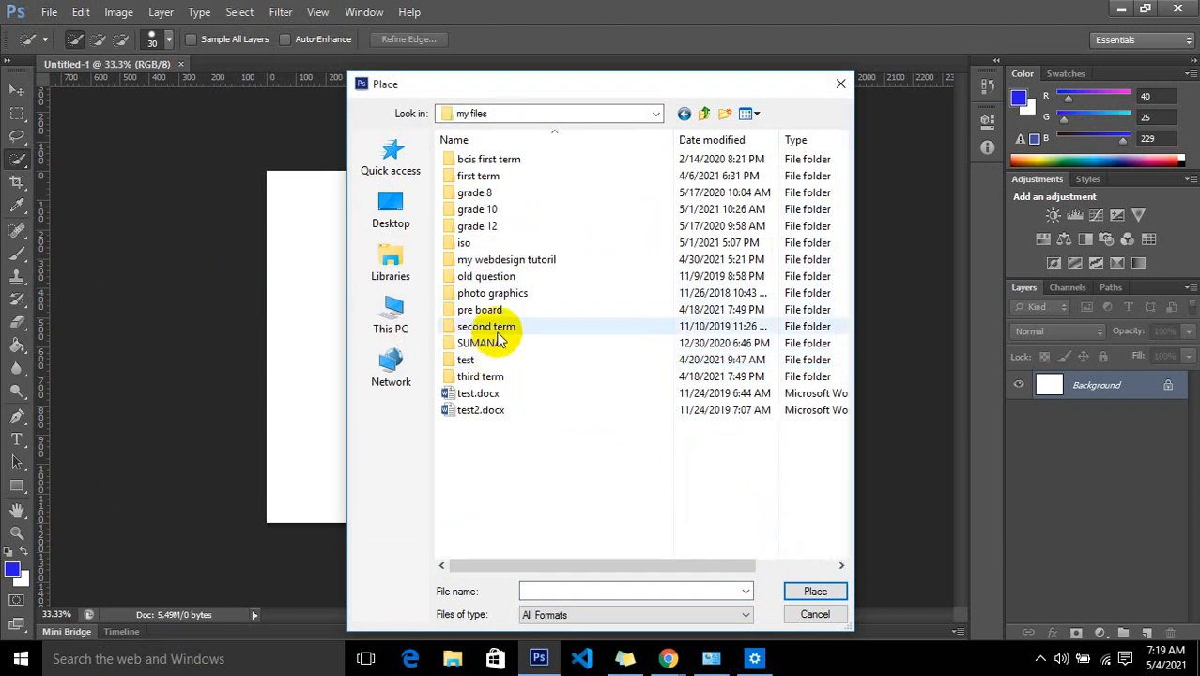
double_click(498, 293)
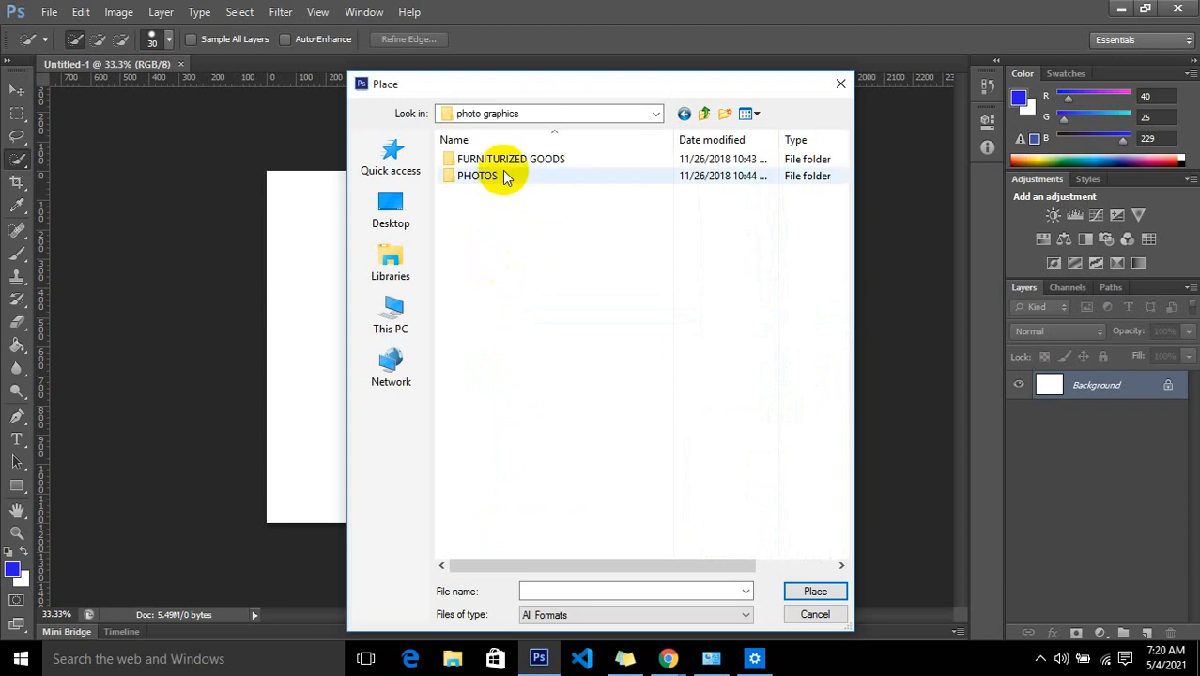
left_click(502, 175)
double_click(504, 176)
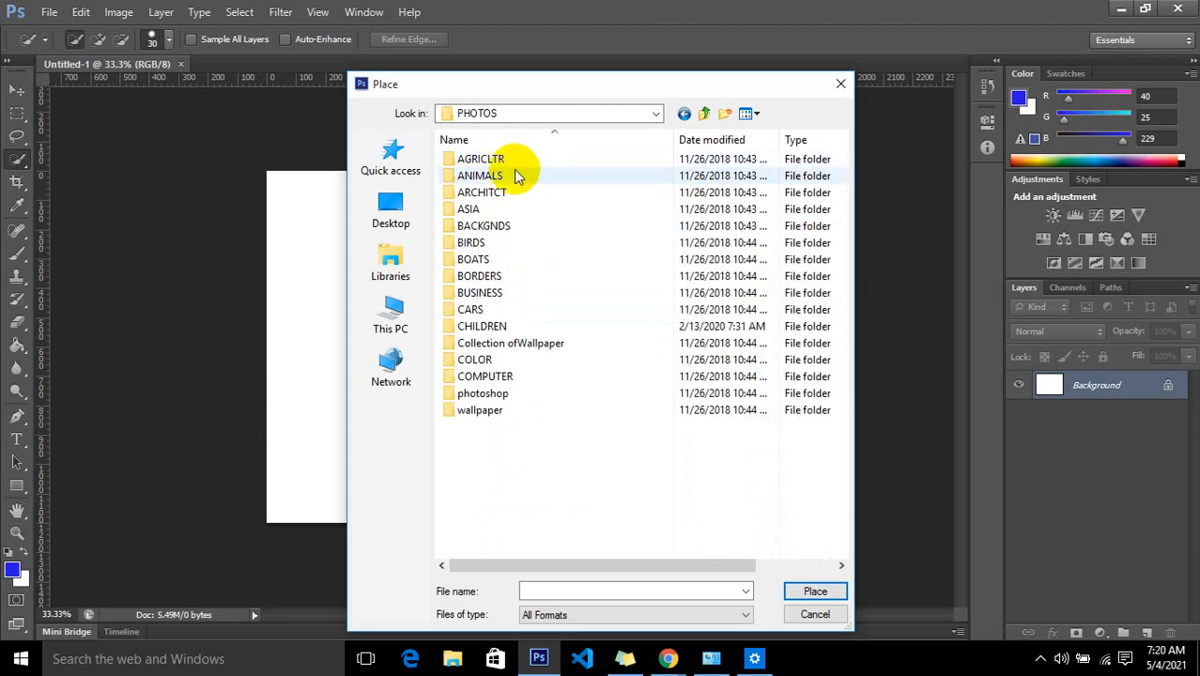
double_click(504, 311)
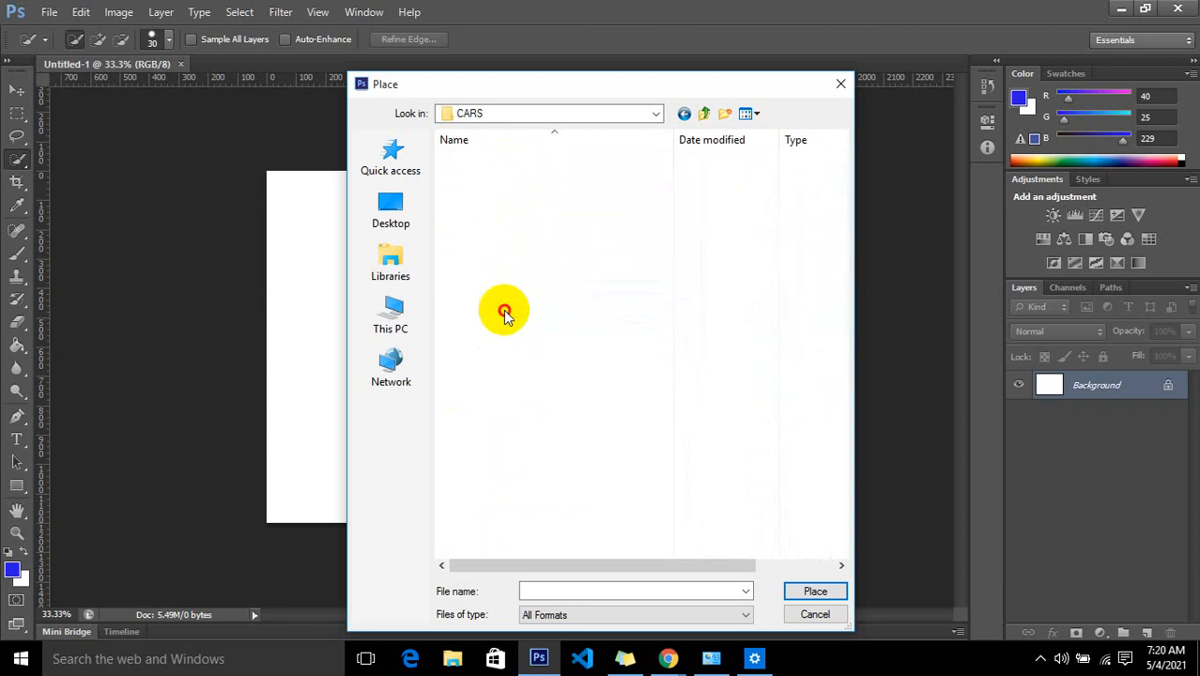
left_click(685, 113)
double_click(554, 326)
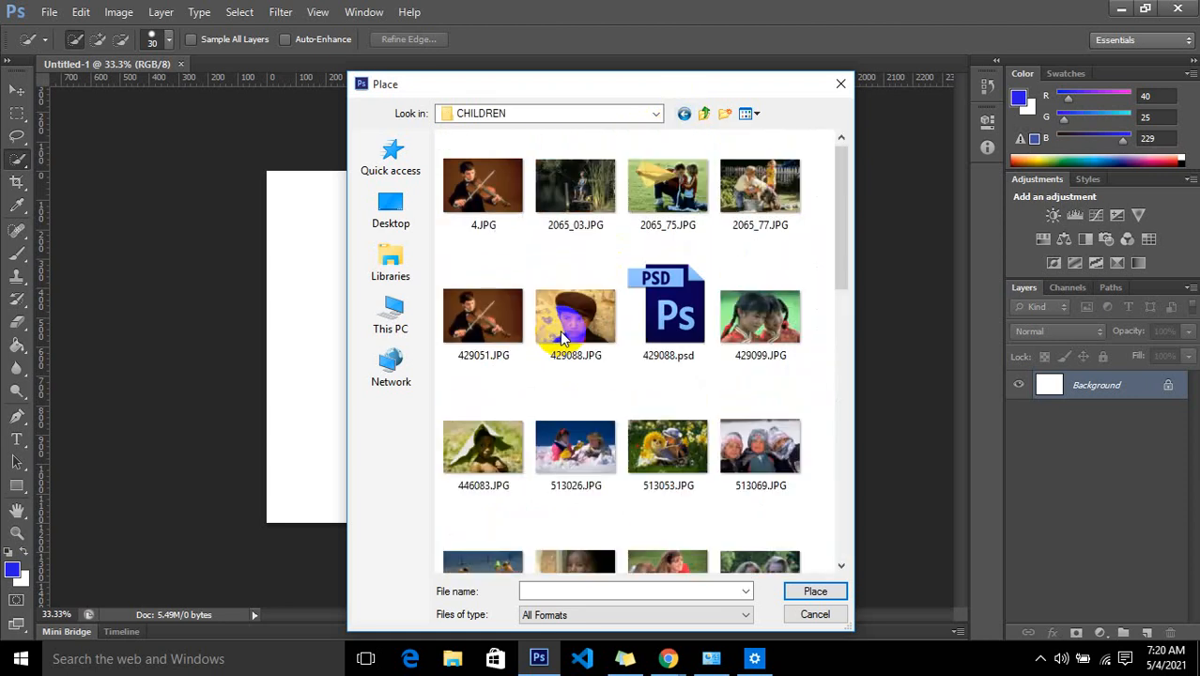
Place 4.JPG on the canvas and try resizing it freely without keeping its proportions
left_click(512, 221)
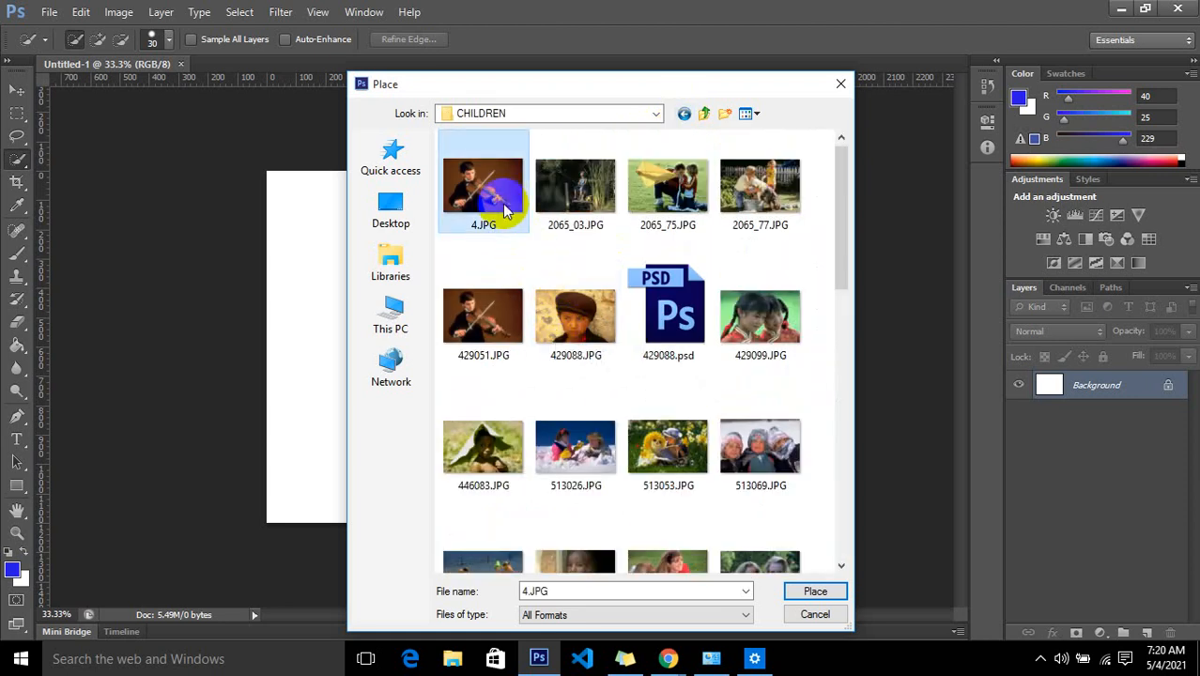
left_click(815, 591)
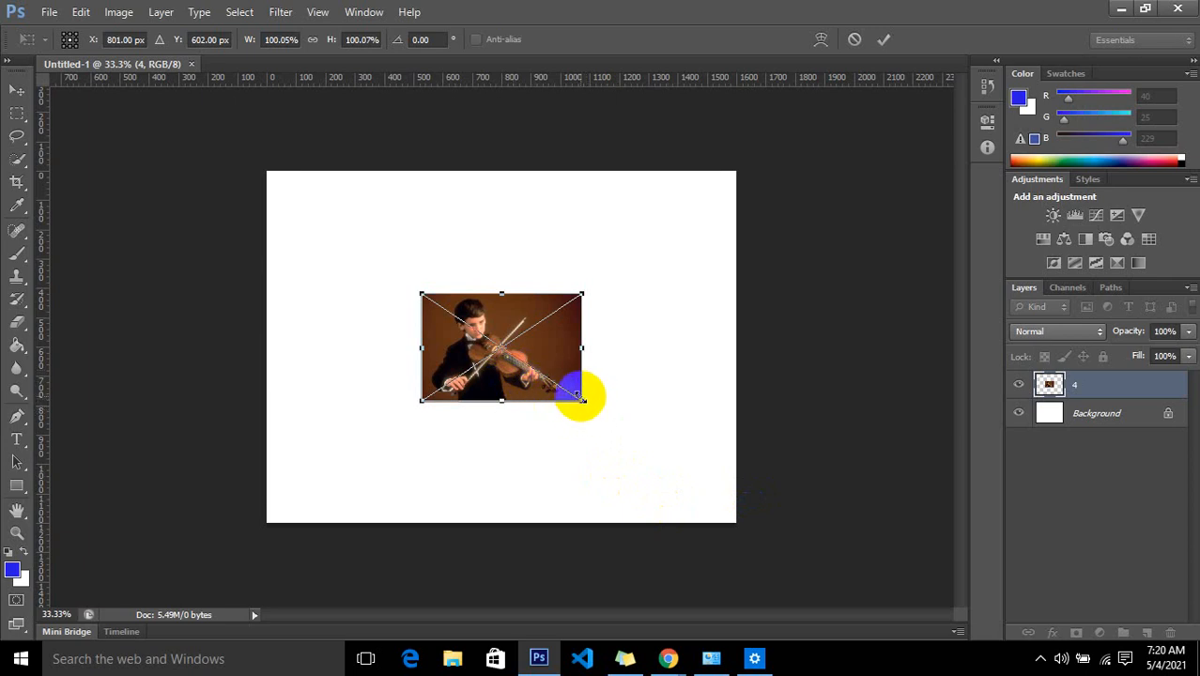
left_click_drag(581, 395, 693, 386)
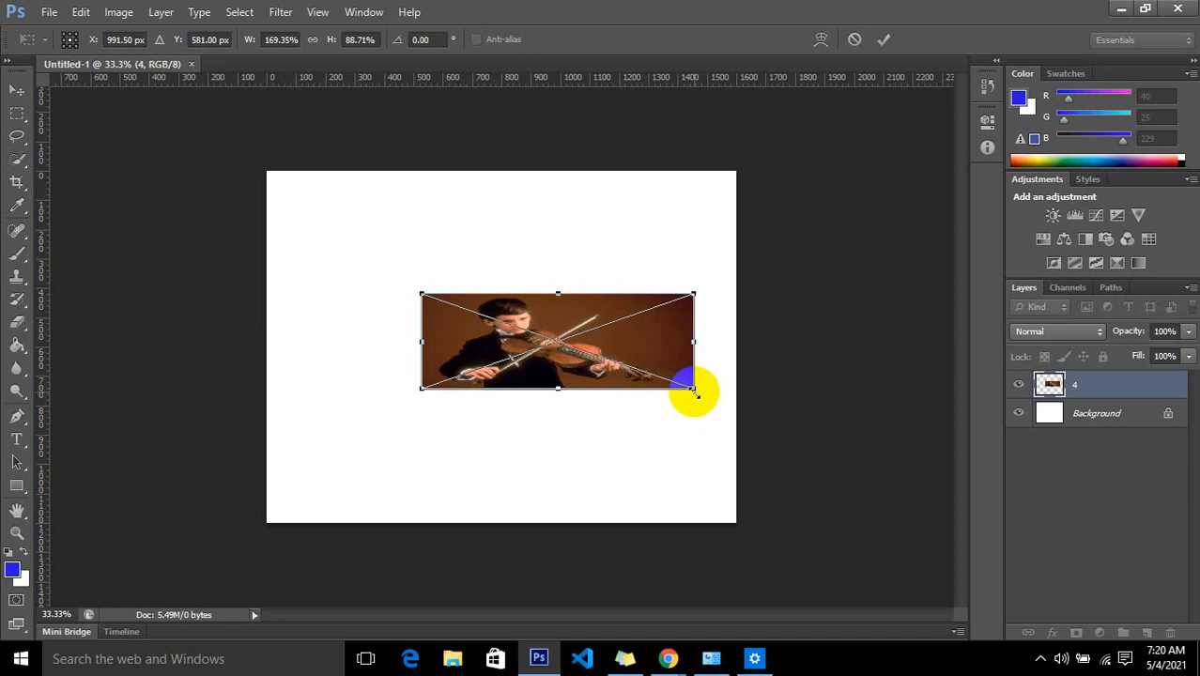
left_click_drag(691, 388, 527, 471)
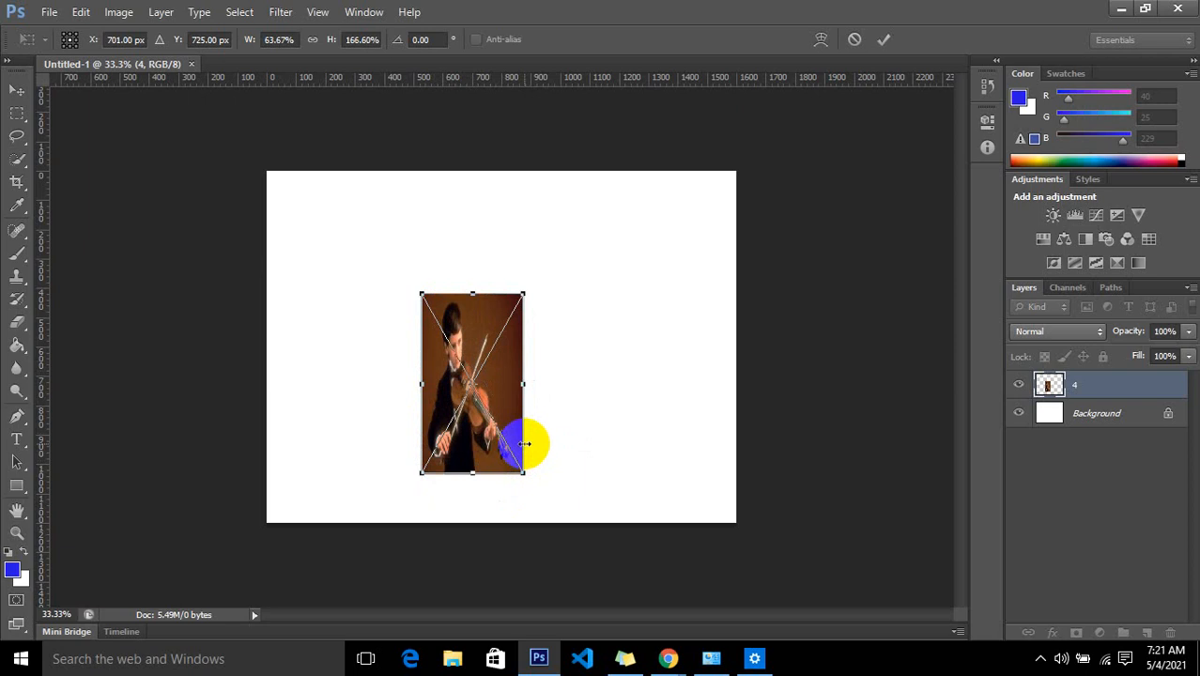
Undo the last resize, commit the distorted image and delete its layer
key("ctrl+z")
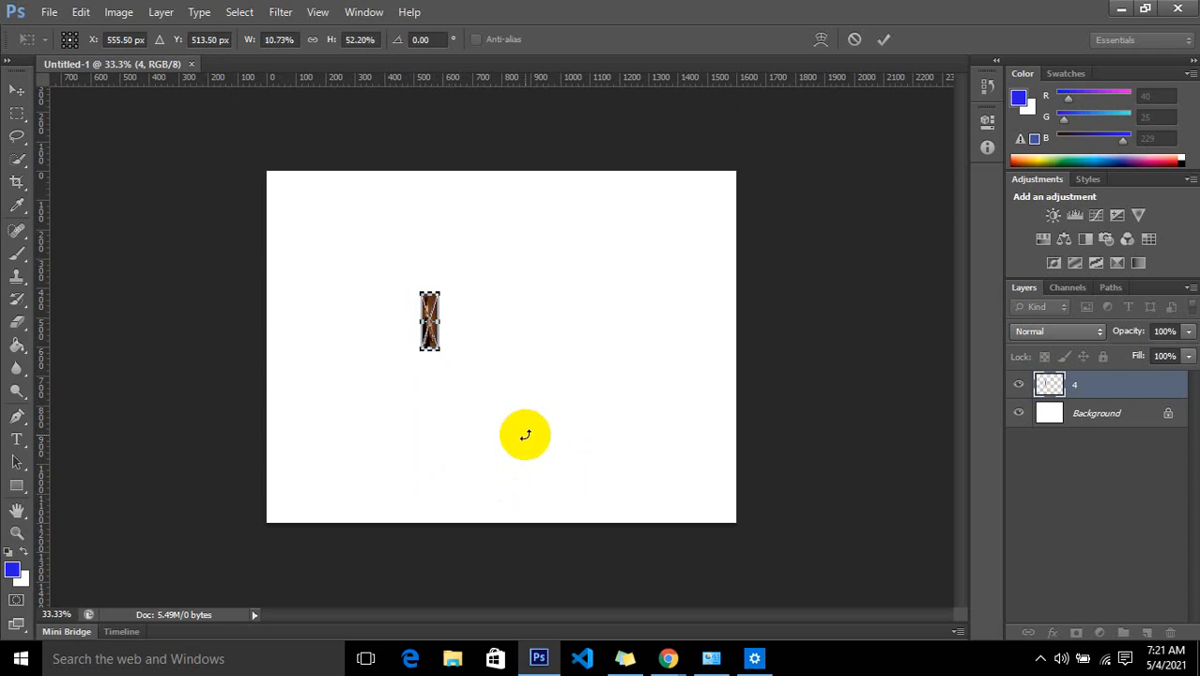
double_click(423, 343)
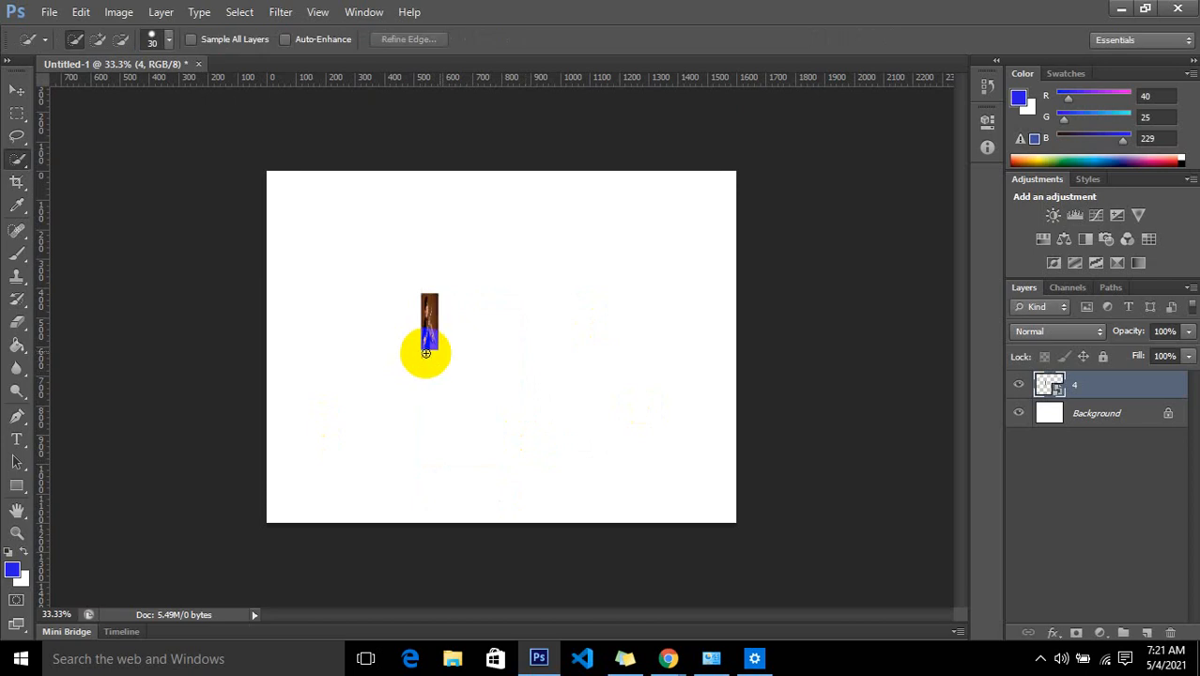
key("Delete")
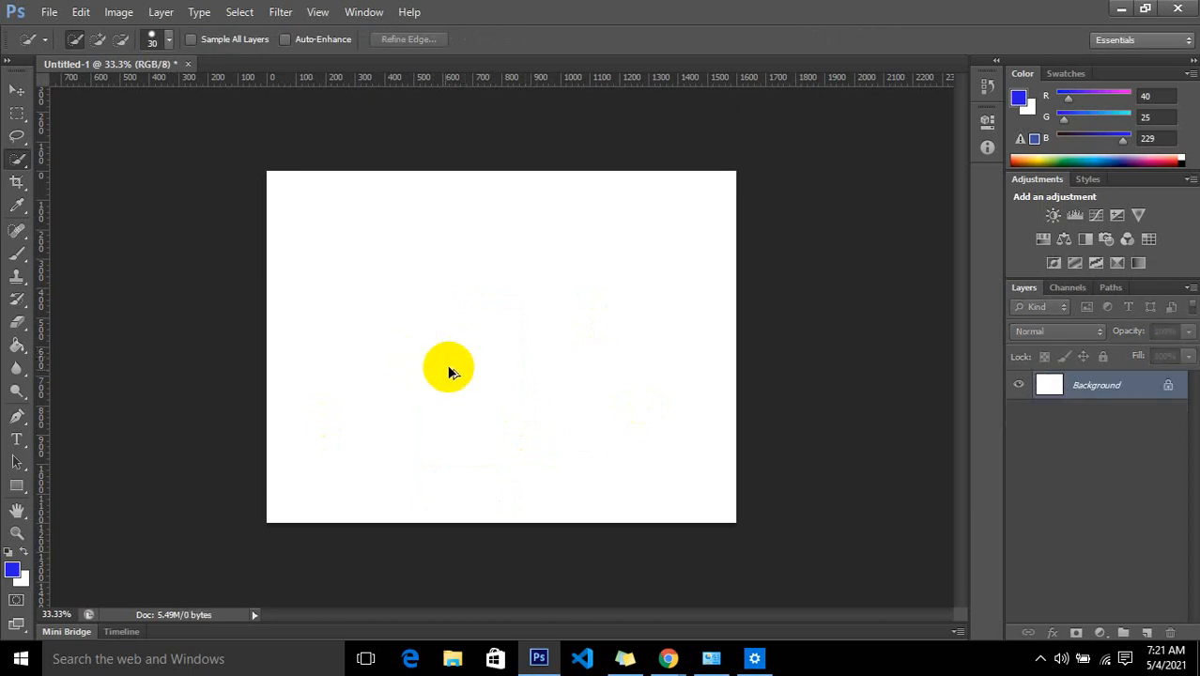
Place 4.JPG from the CHILDREN folder on the empty canvas
left_click(50, 13)
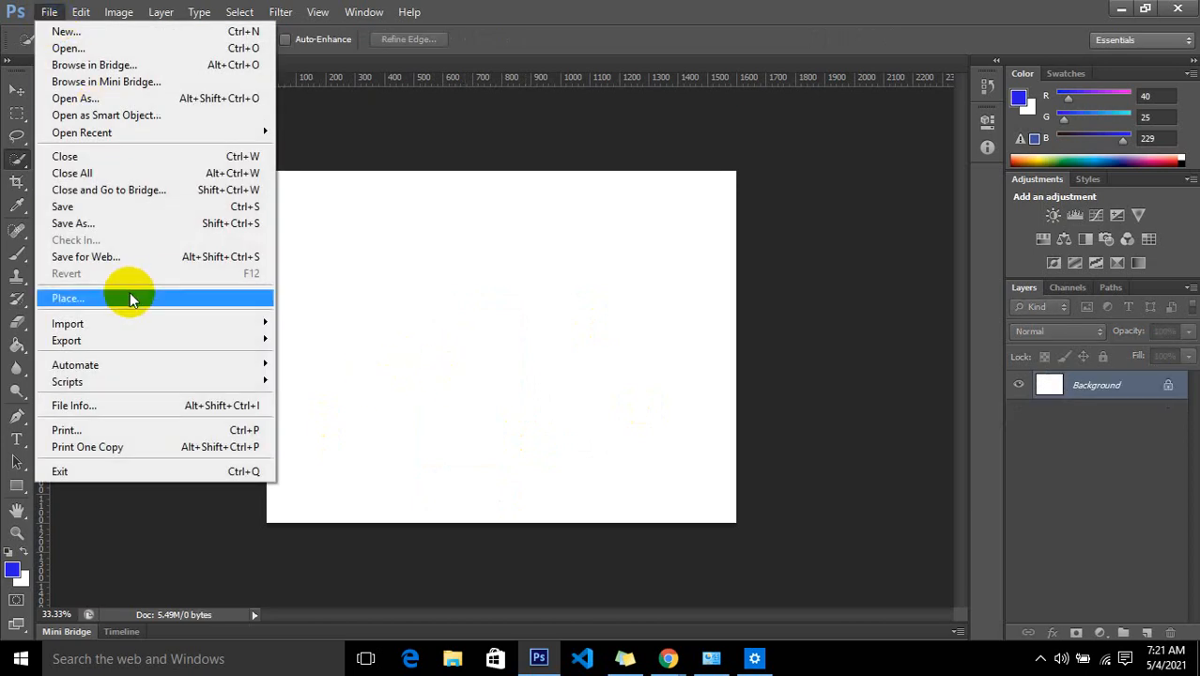
left_click(126, 298)
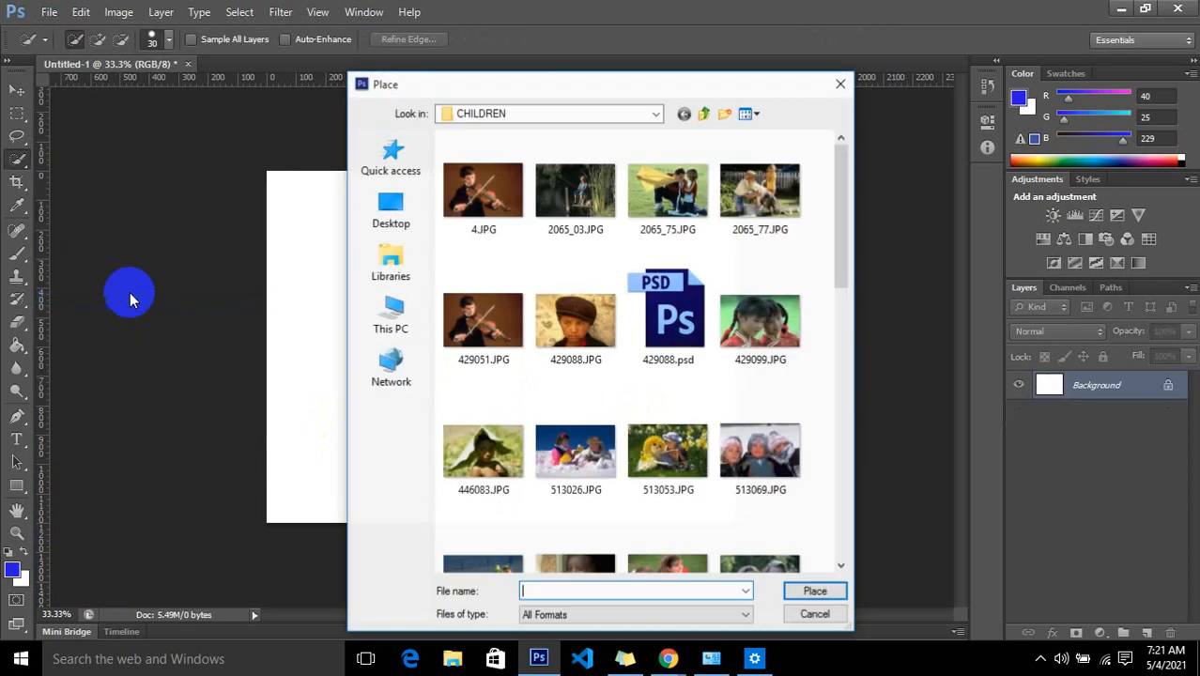
left_click(495, 225)
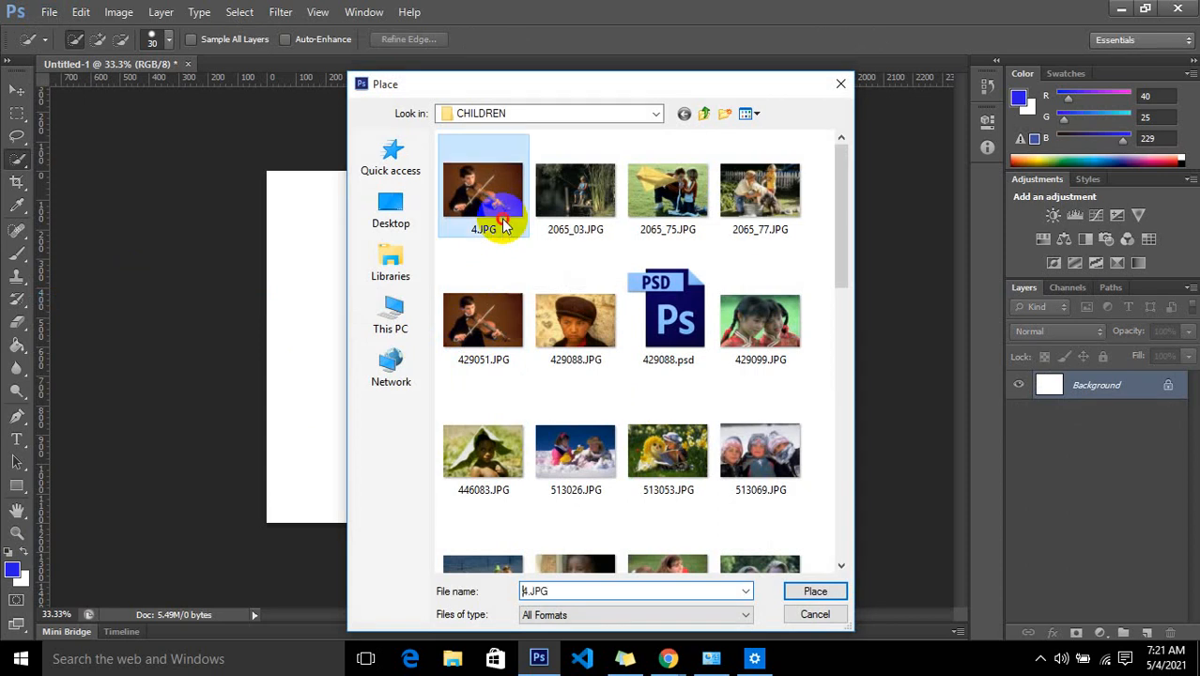
left_click(798, 591)
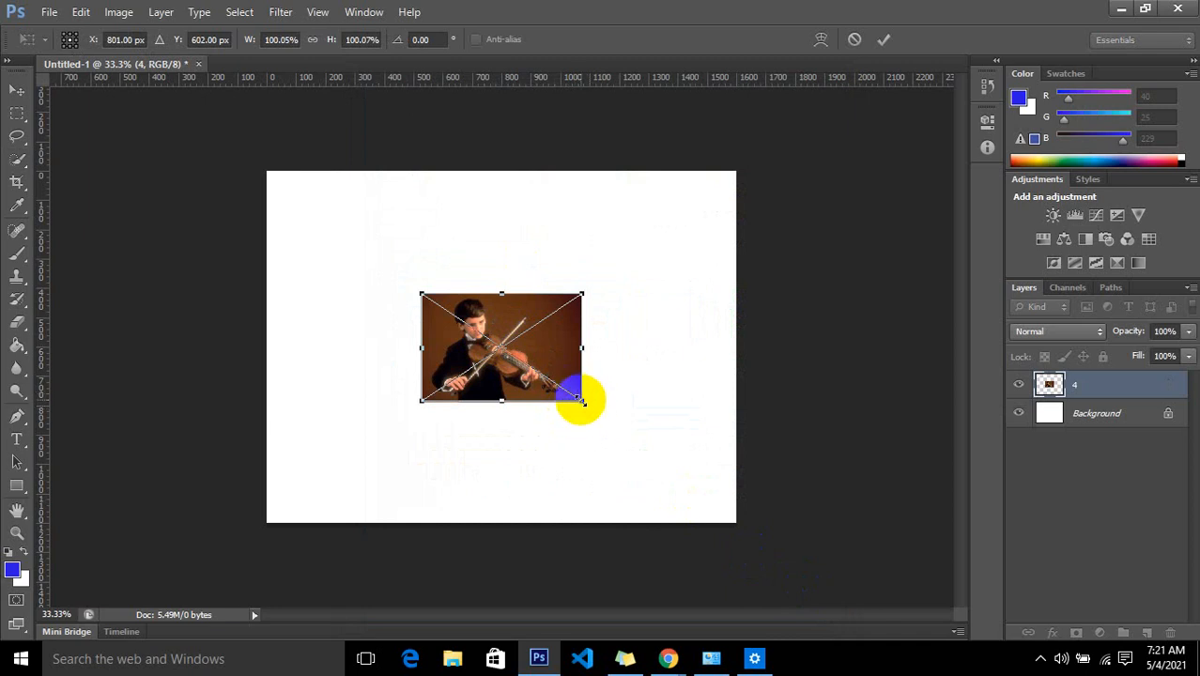
Enlarge the placed violinist photo proportionally to about 273% from two opposite corners and delete its layer
left_click_drag(581, 400, 711, 504)
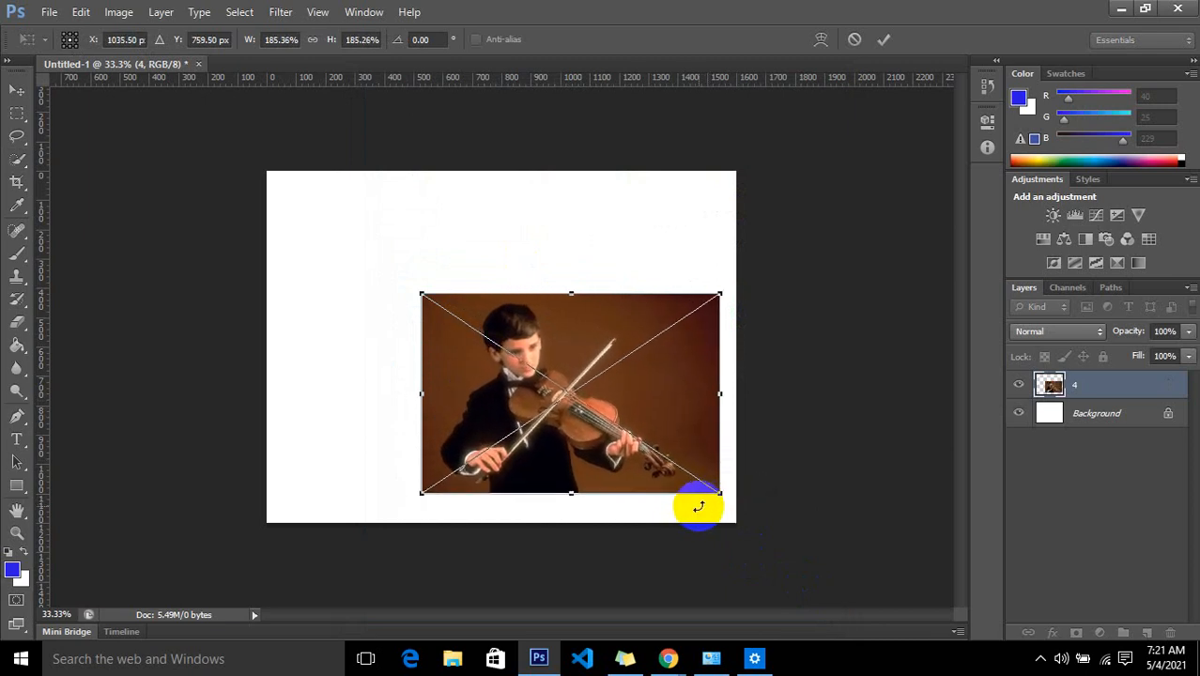
left_click_drag(423, 288, 285, 183)
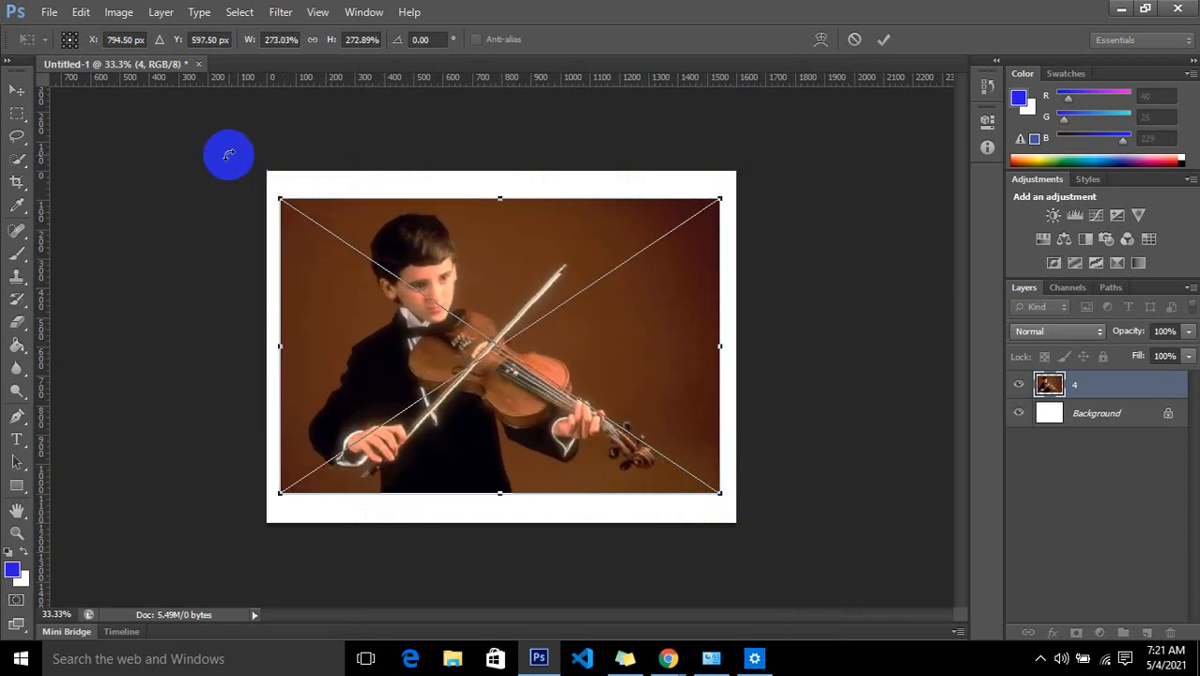
key("Return")
key("w")
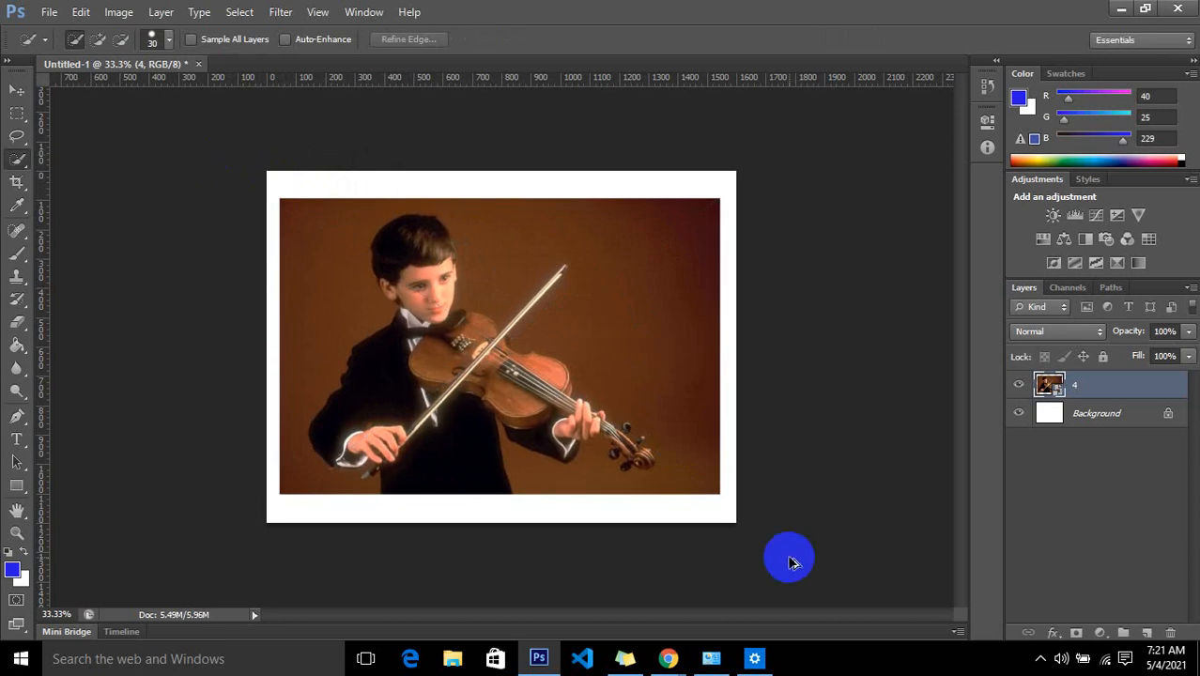
key("Delete")
Place 4.JPG and enlarge it proportionally from its centre to about 271%, leaving a narrow white margin around it
left_click(46, 13)
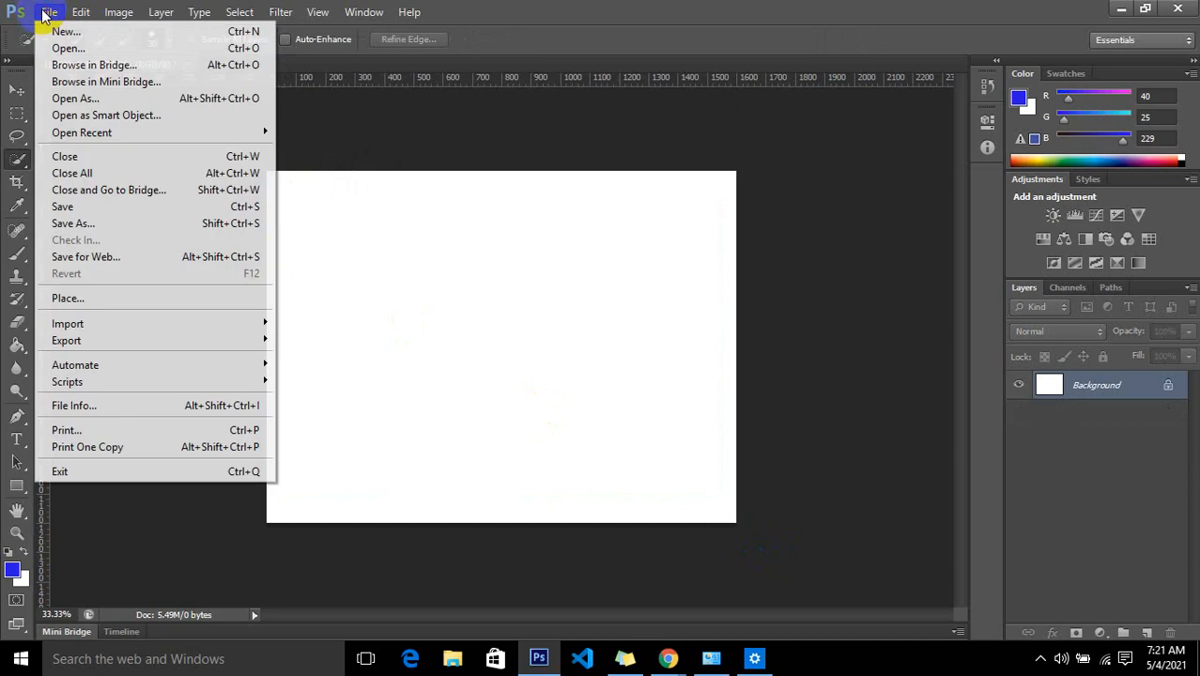
left_click(94, 299)
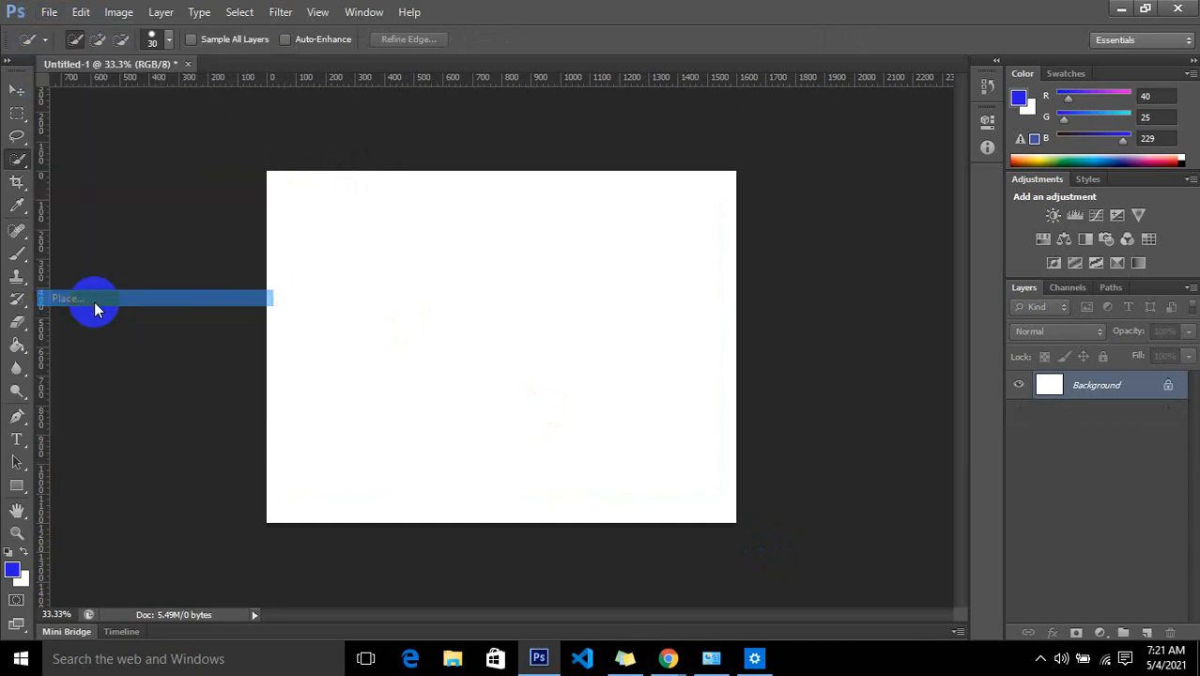
left_click(484, 227)
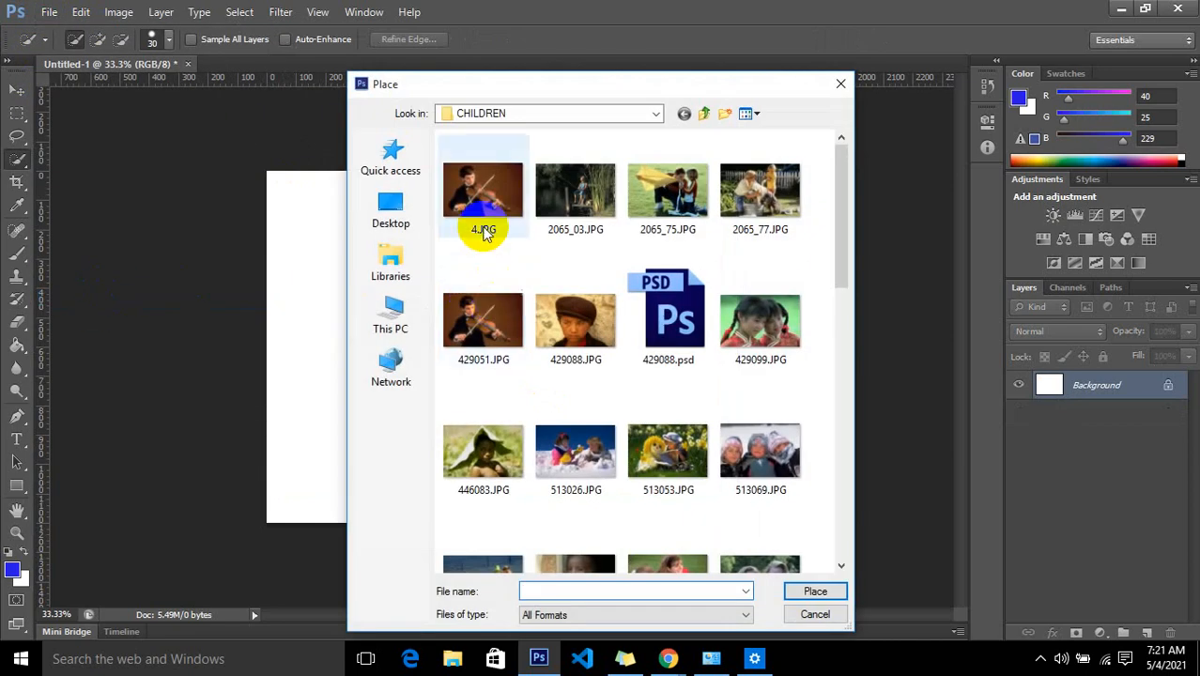
left_click(800, 594)
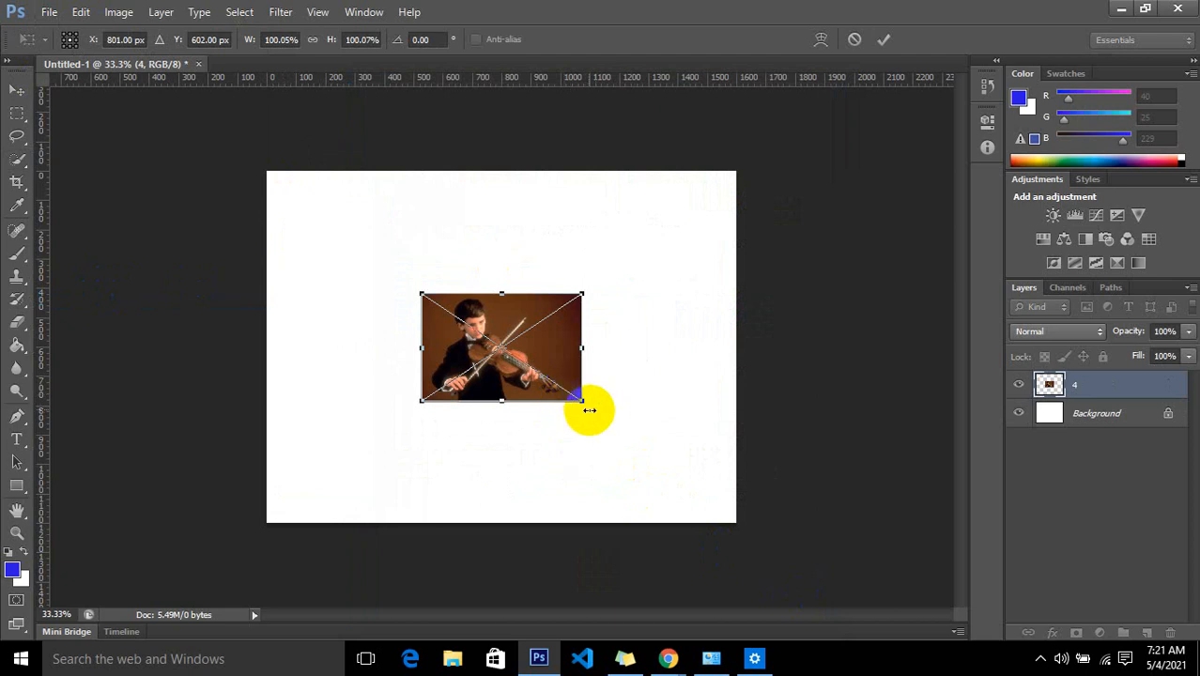
left_click_drag(580, 398, 705, 510)
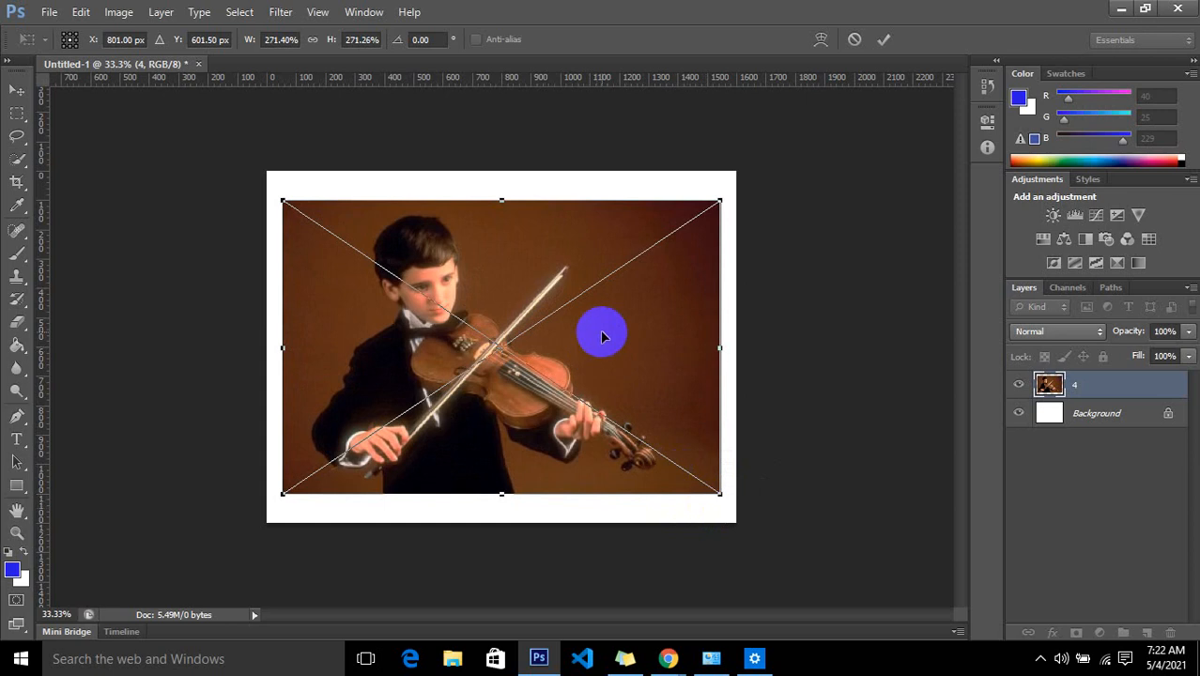
key("w")
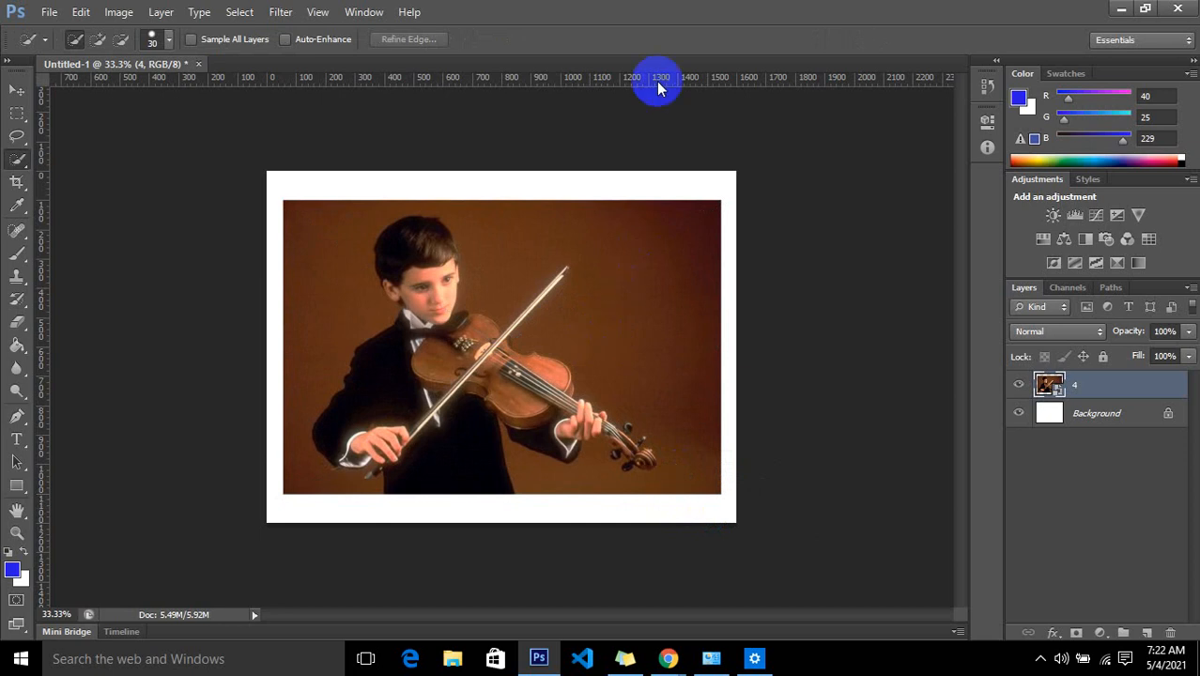
left_click(162, 12)
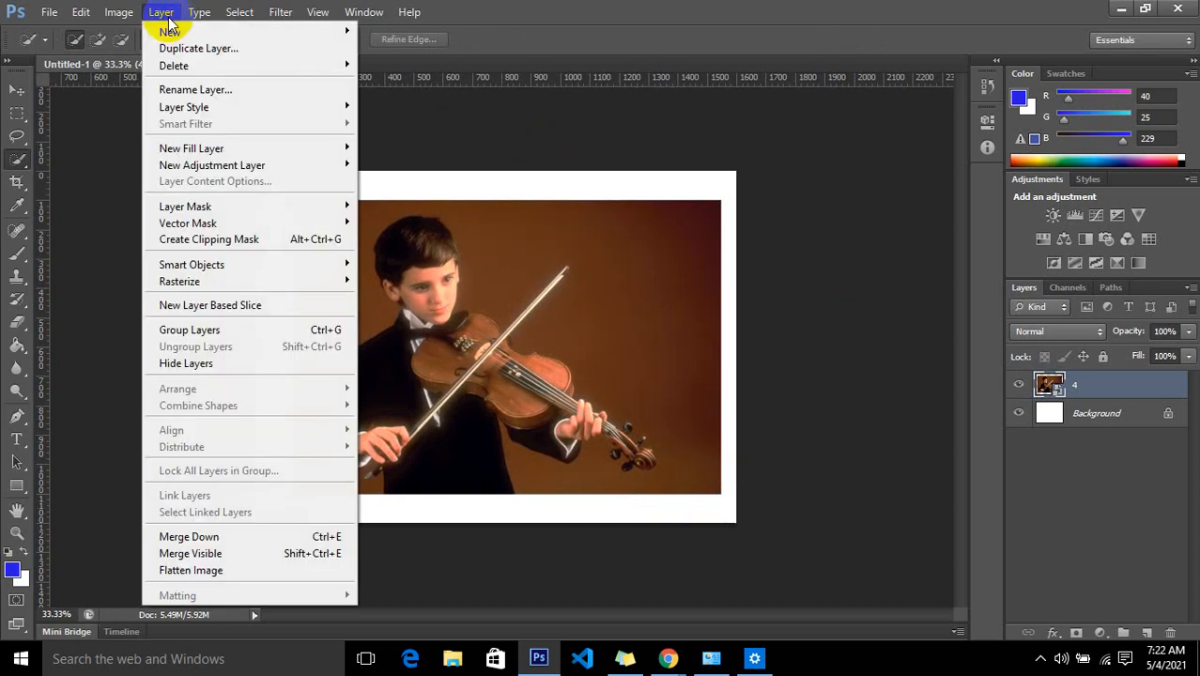
mouse_move(237, 15)
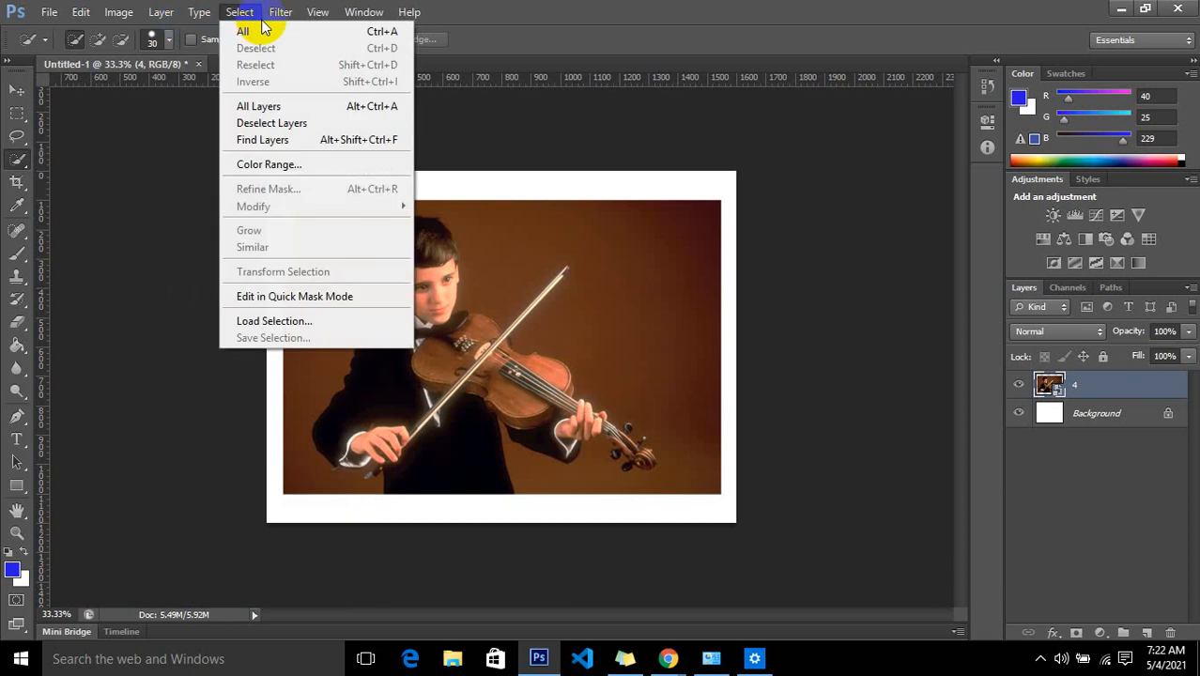
mouse_move(164, 22)
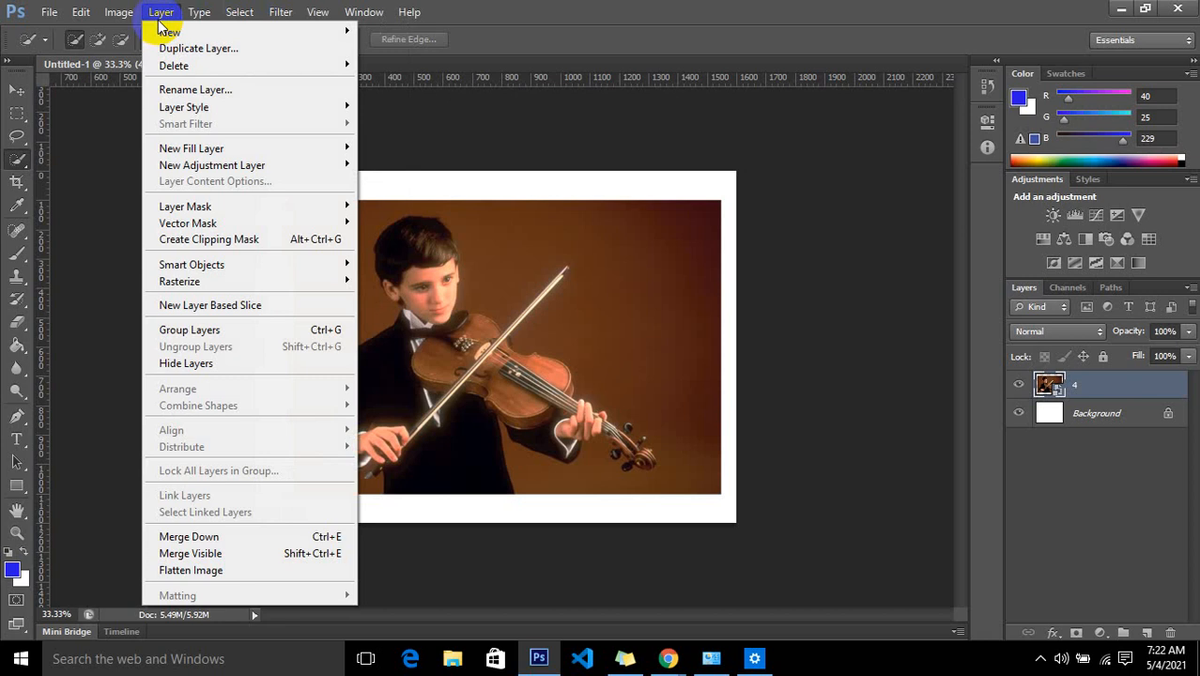
Try to stretch the violinist photo with Free Transform to about 85% width and 265% height, and undo it
mouse_move(114, 22)
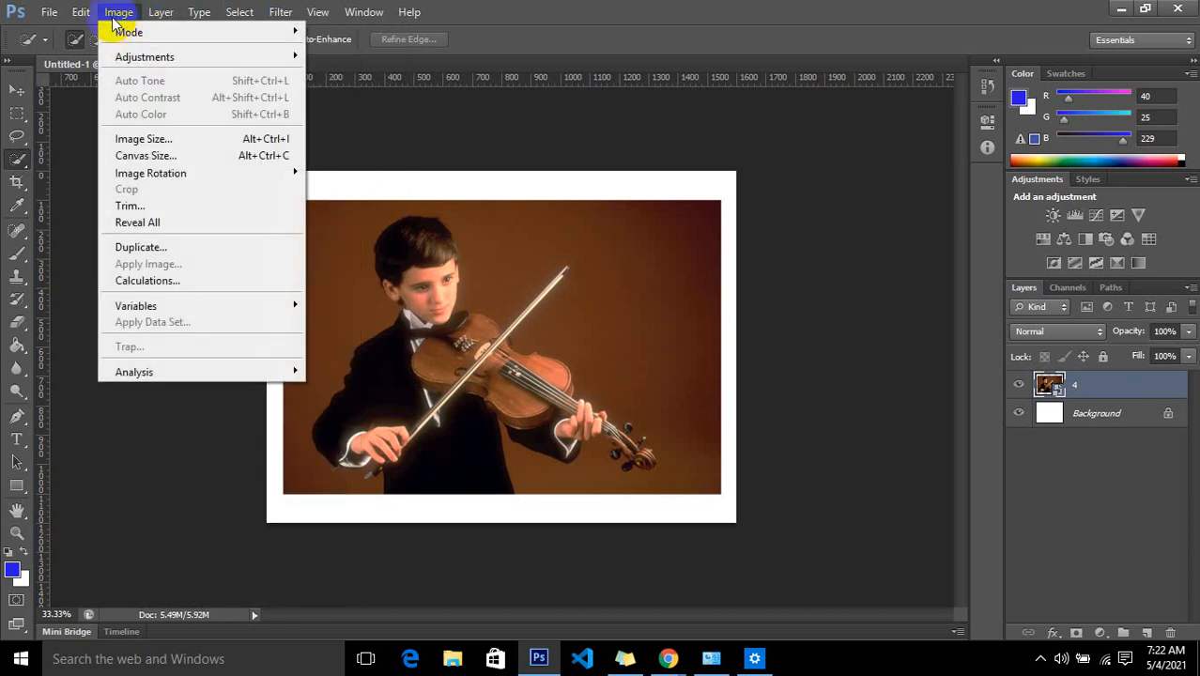
mouse_move(81, 15)
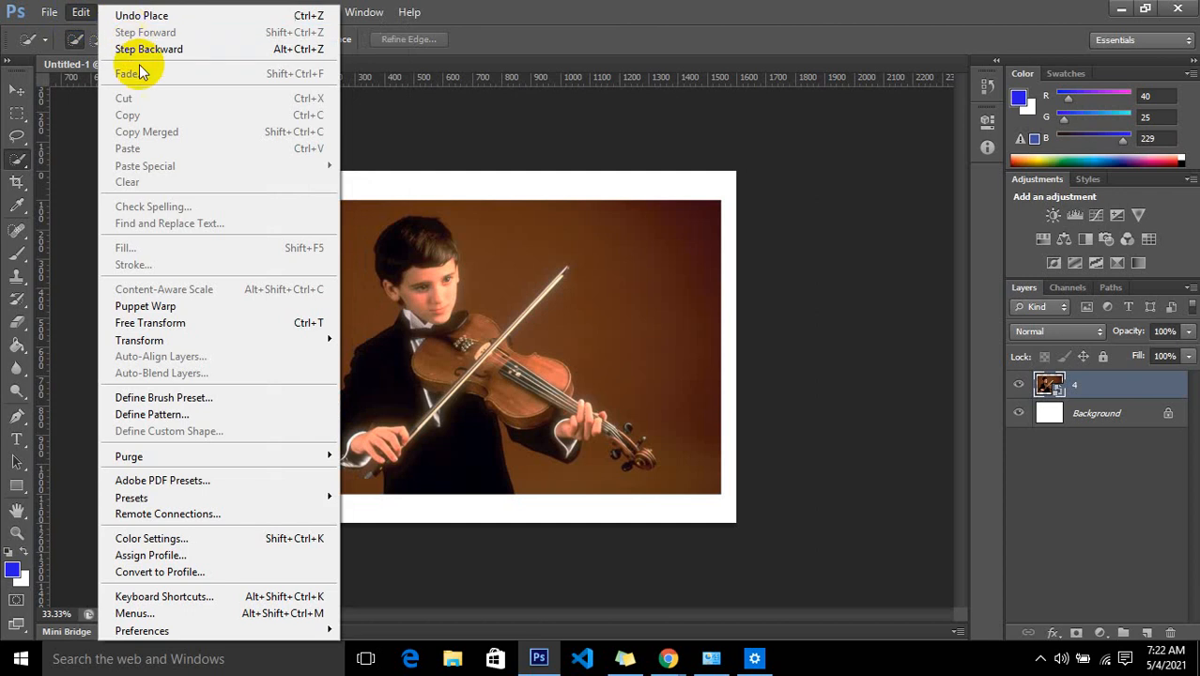
mouse_move(233, 340)
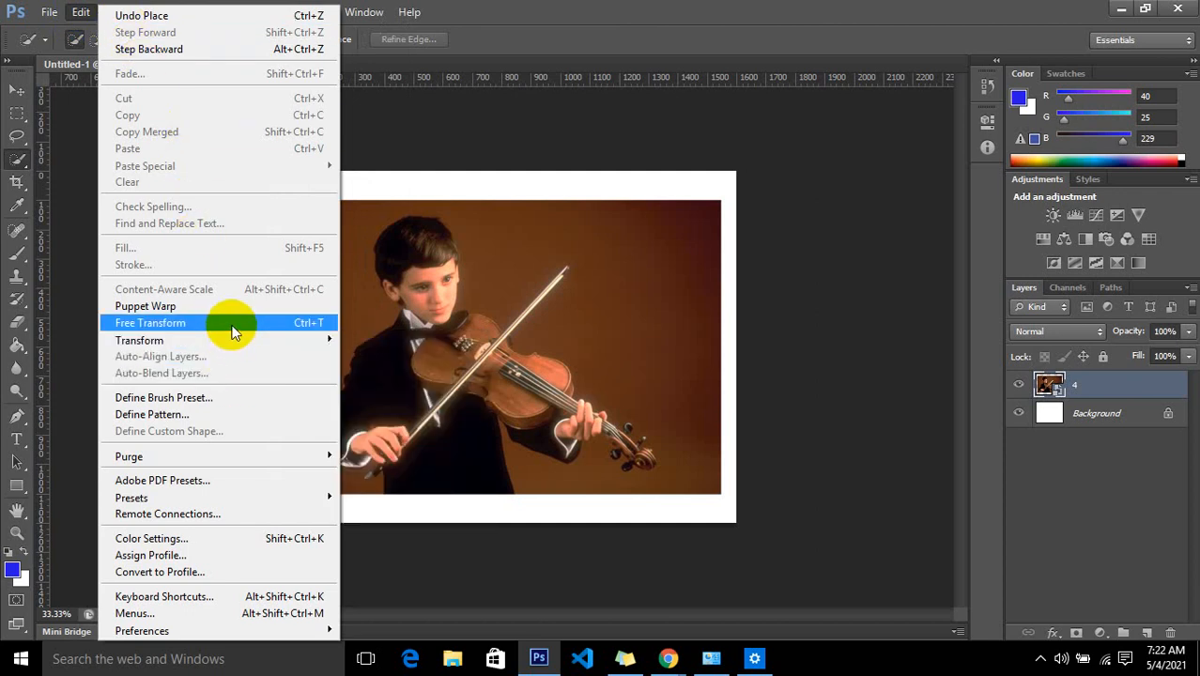
left_click(233, 329)
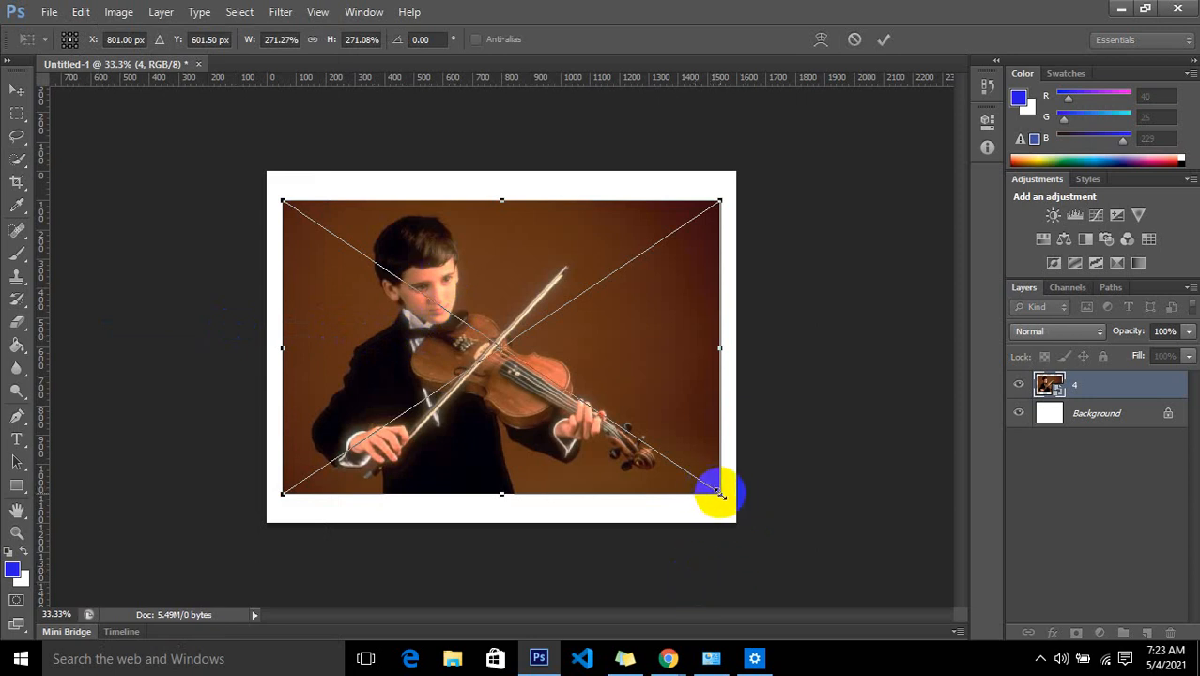
left_click_drag(718, 493, 483, 367)
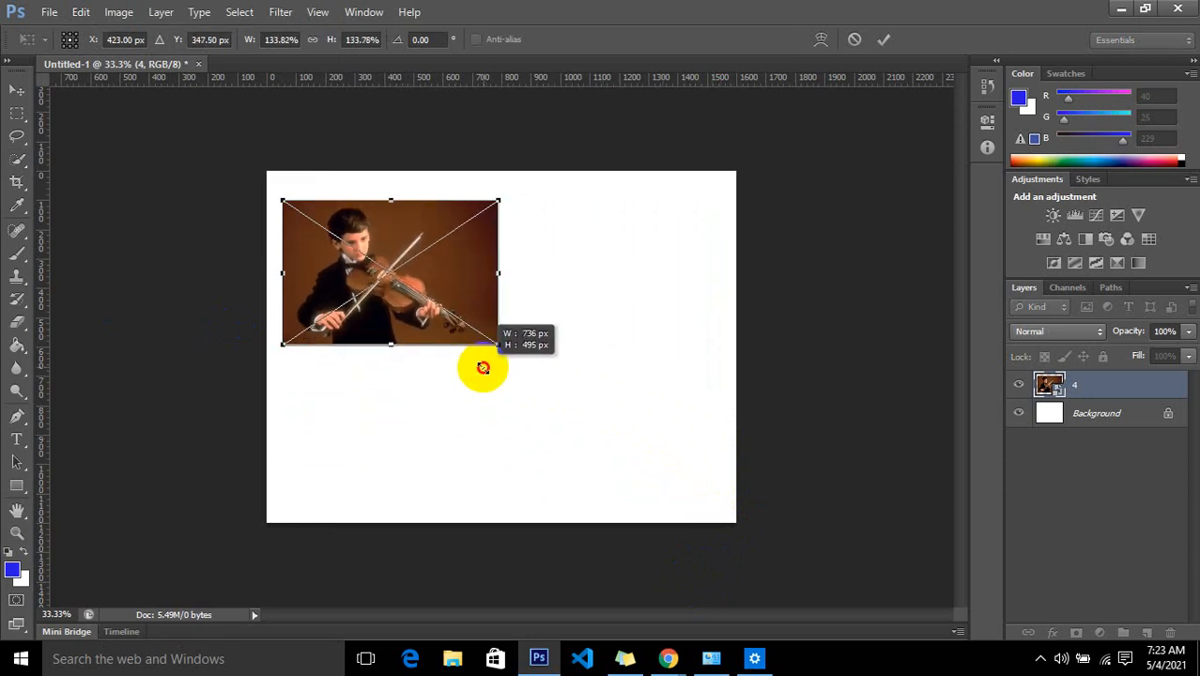
left_click_drag(483, 368, 420, 487)
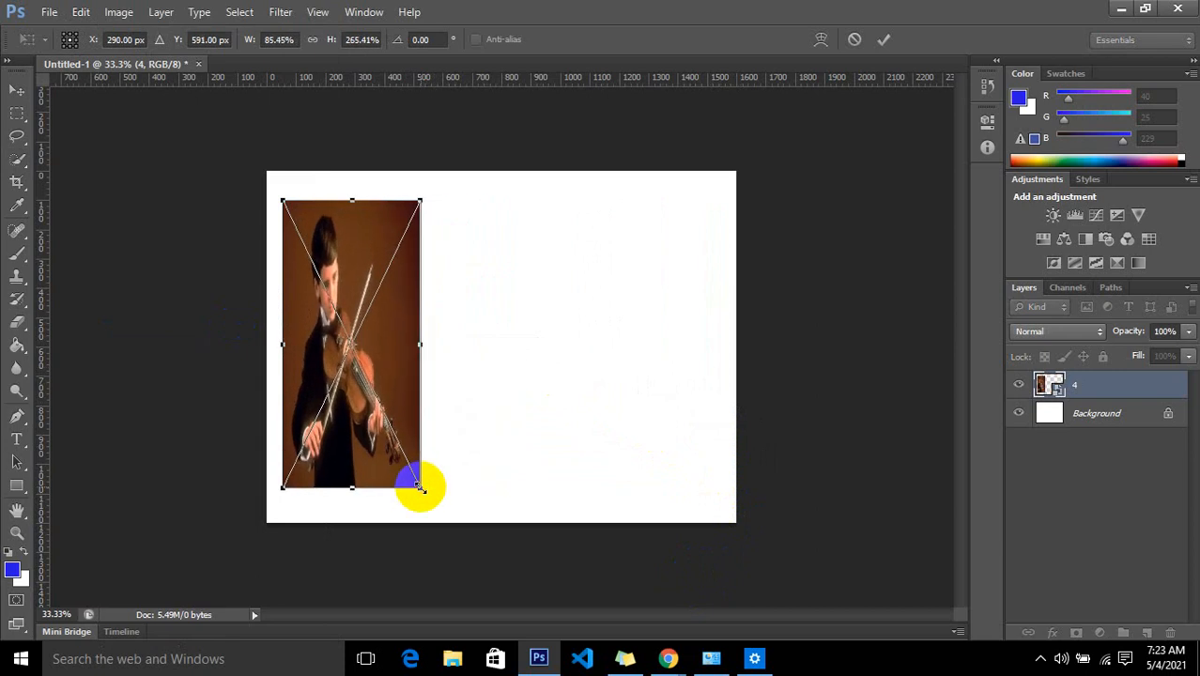
key("Return")
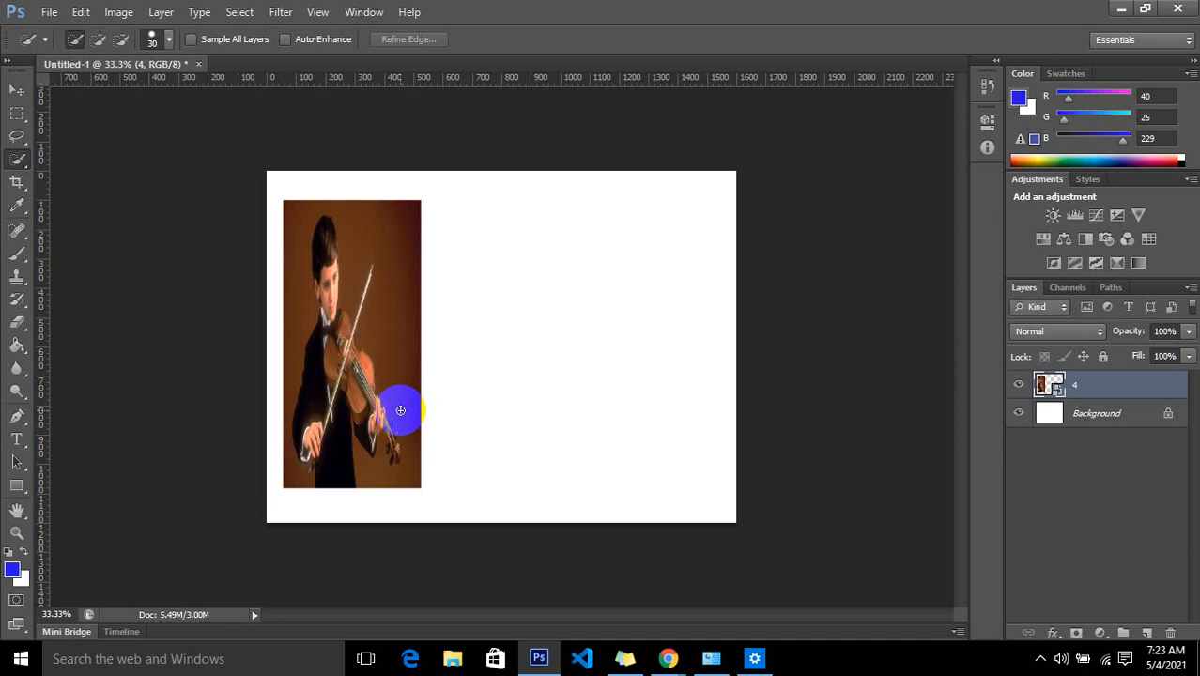
key("ctrl+z")
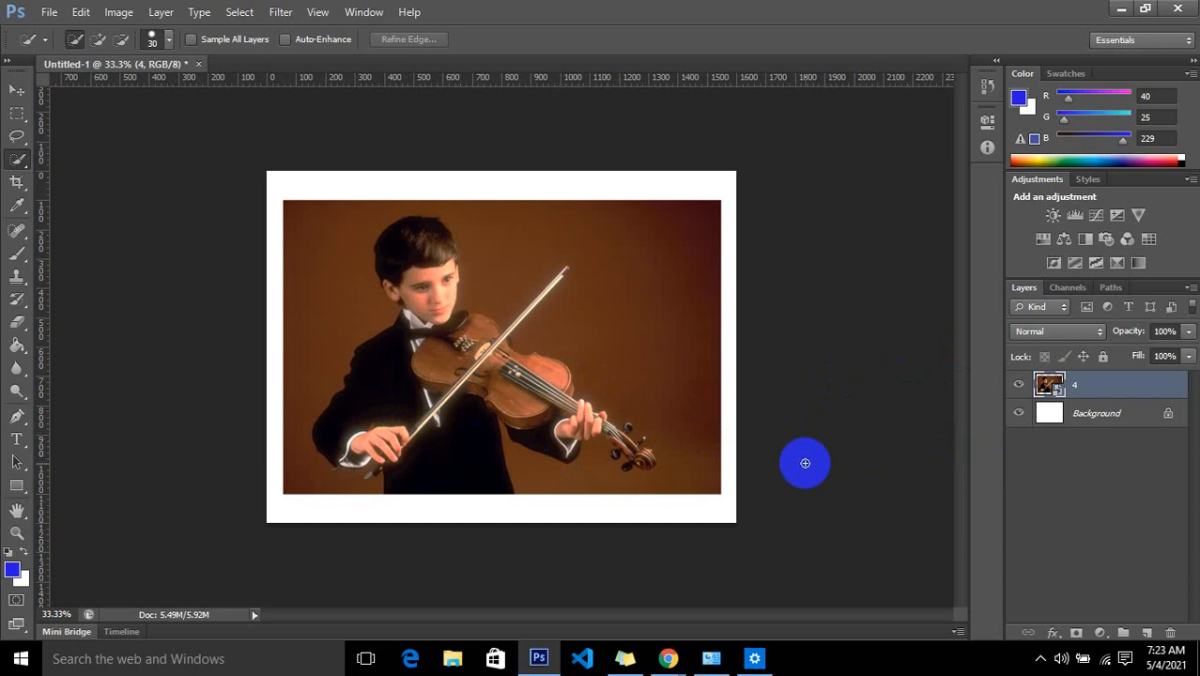
Rasterize layer 4 so the placed photo is no longer a smart object
left_click(17, 91)
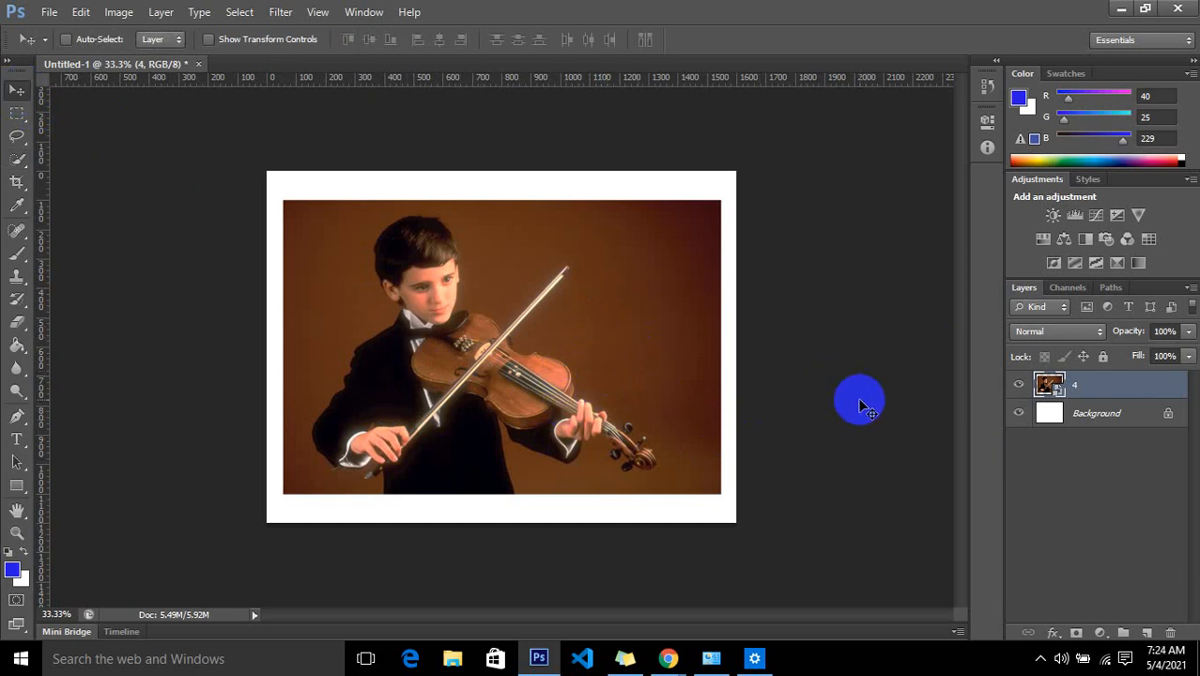
right_click(1051, 385)
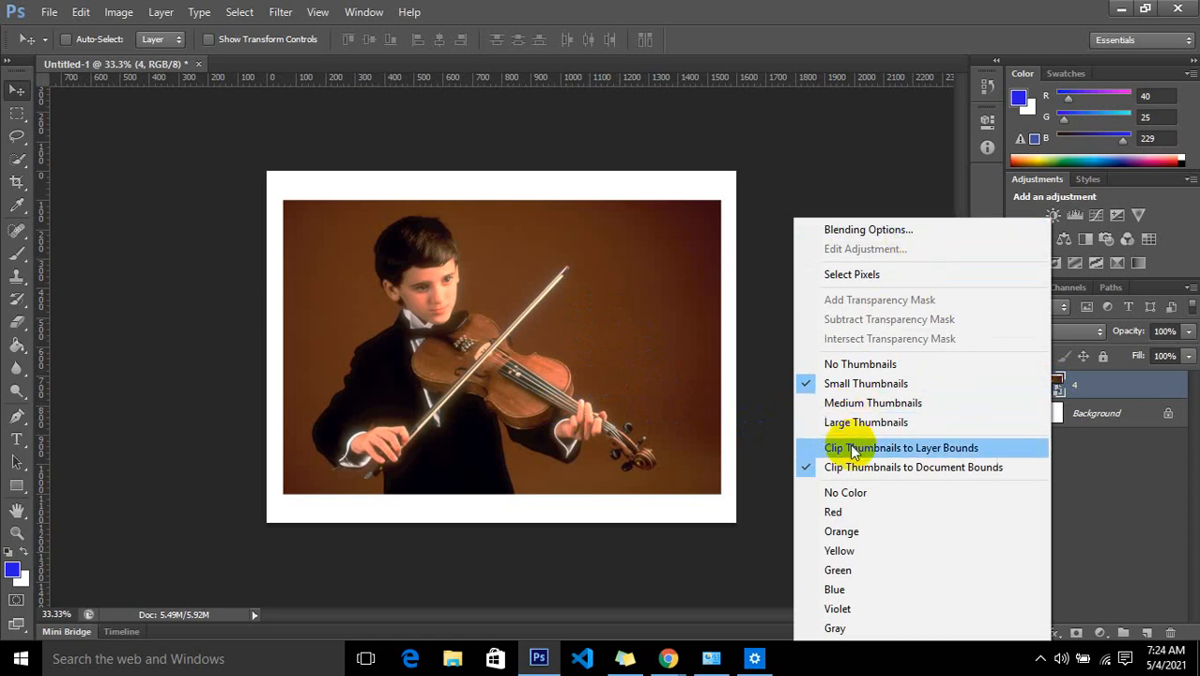
left_click(1118, 398)
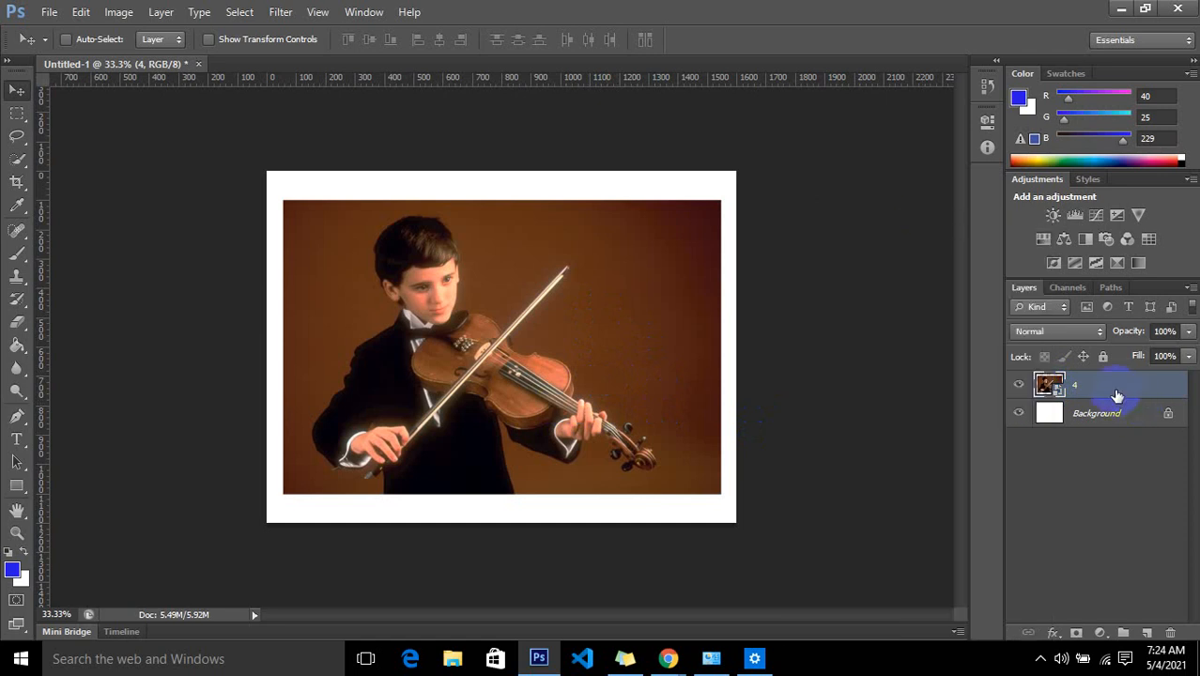
right_click(1112, 394)
left_click(983, 213)
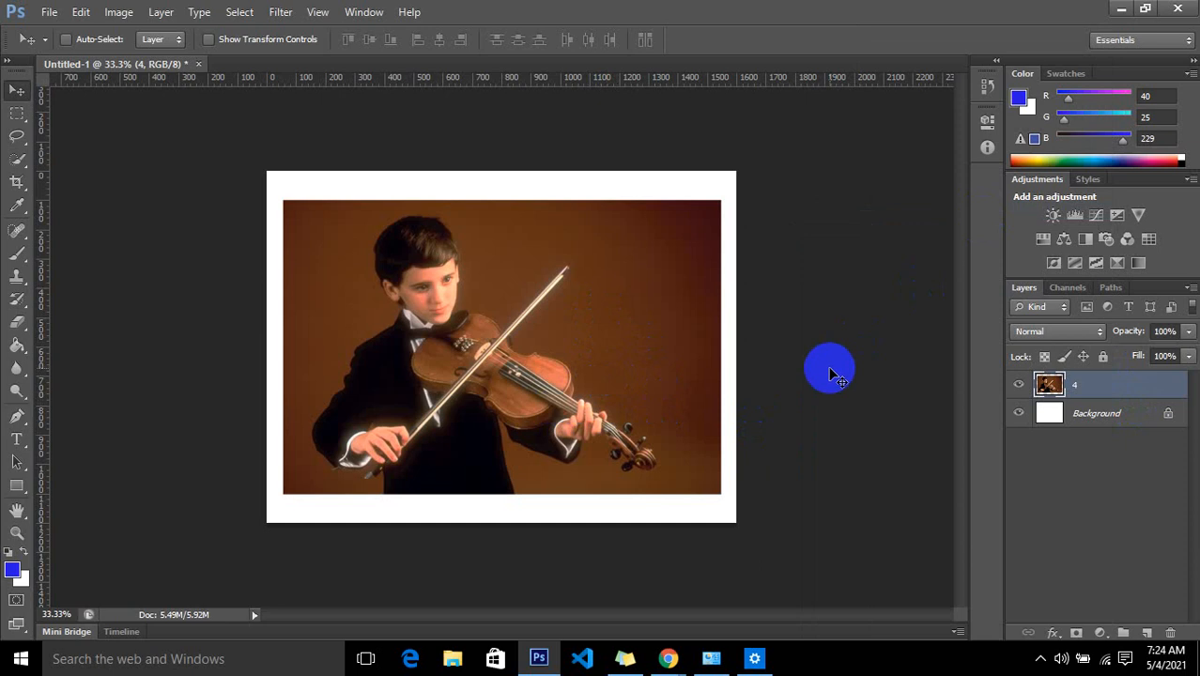
Scale the violinist photo proportionally to about 33% with Free Transform, positioned in the upper-left part of the canvas
key("ctrl+t")
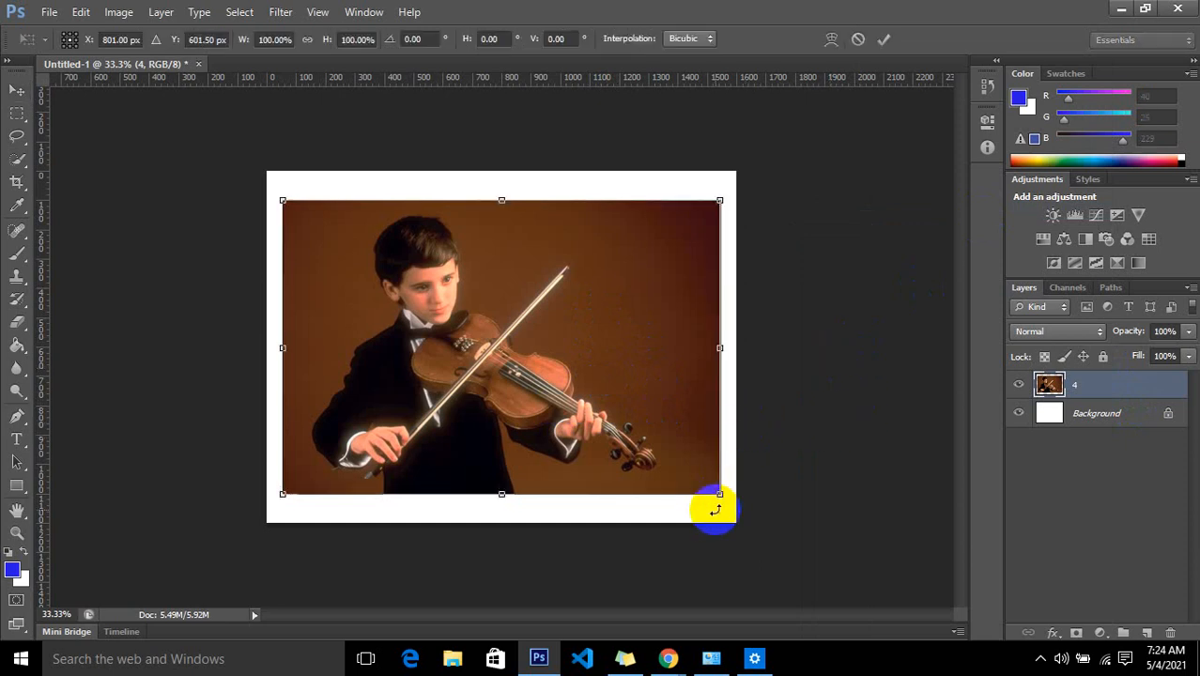
left_click_drag(711, 485, 392, 332)
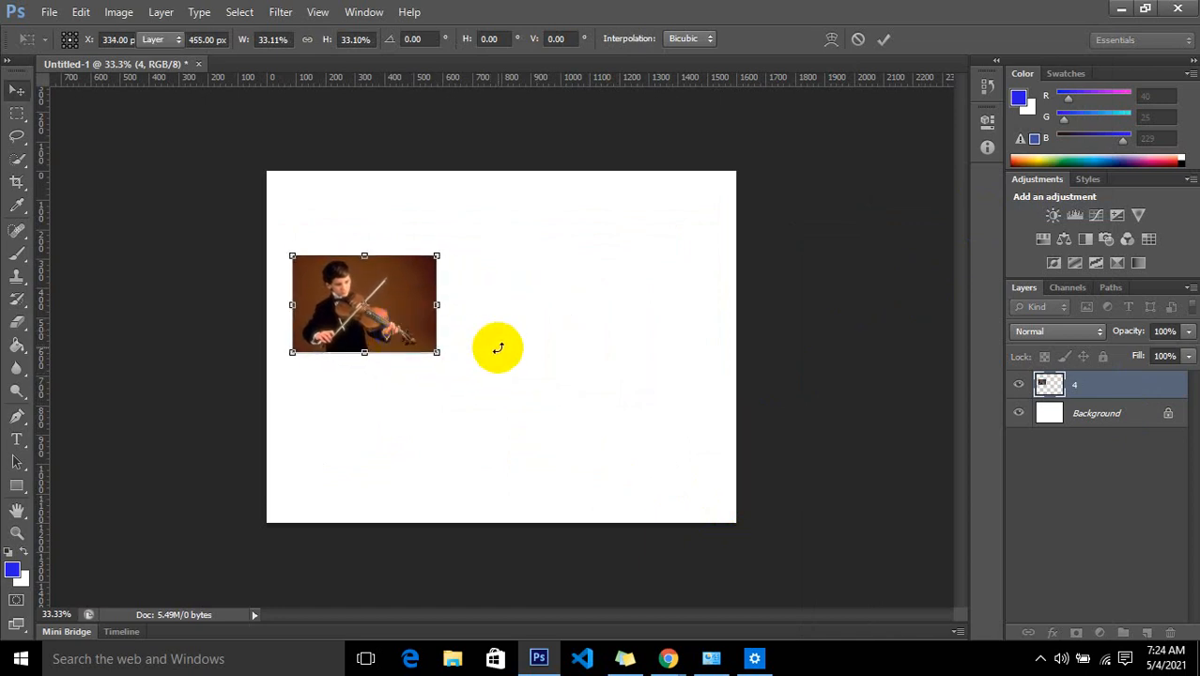
key("Return")
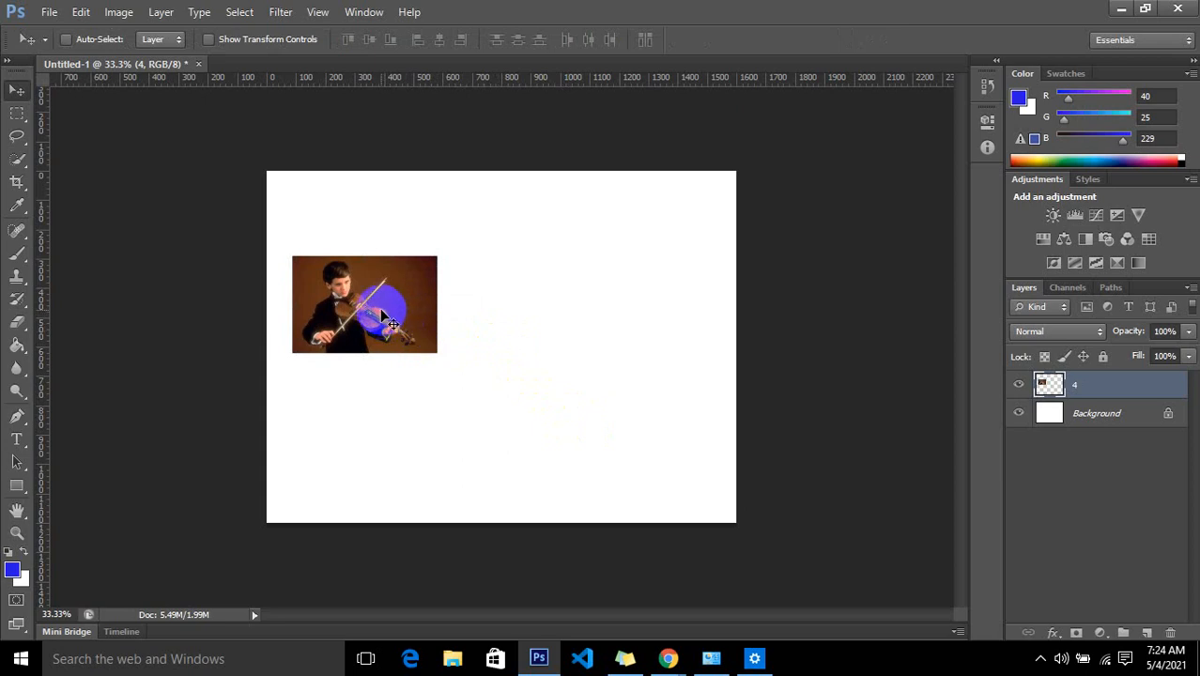
Duplicate the small violinist photo with the Move tool and place the copy level with the original on its right
key("alt")
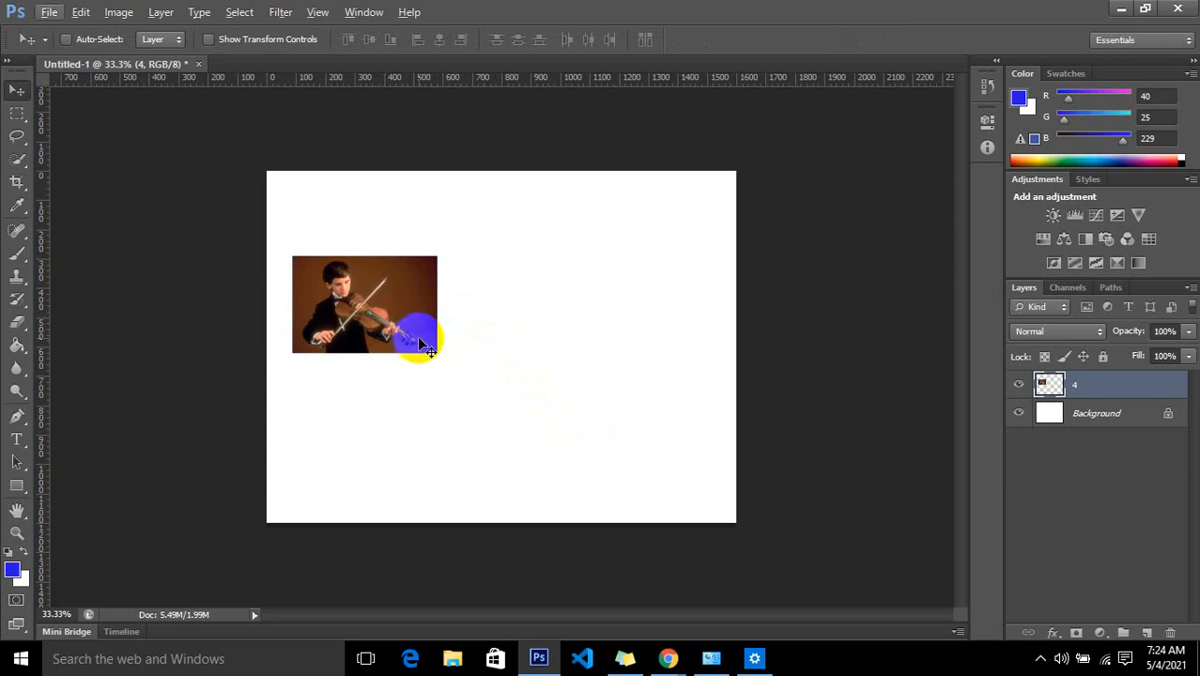
left_click(19, 97)
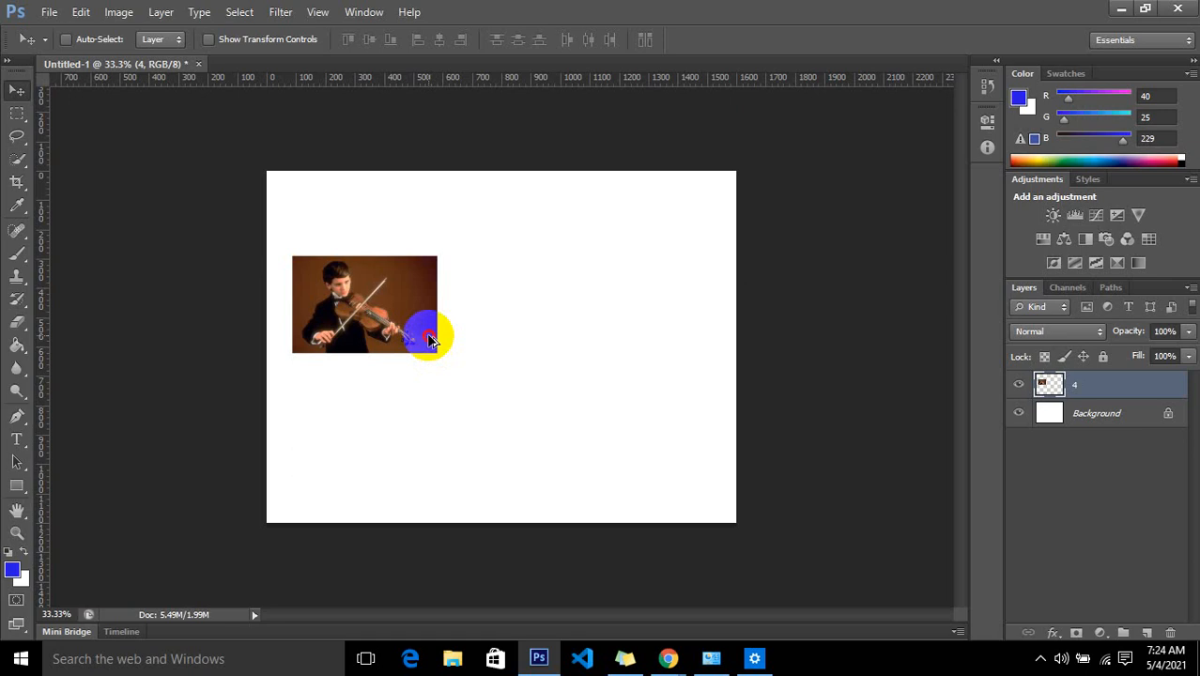
left_click_drag(445, 340, 594, 352)
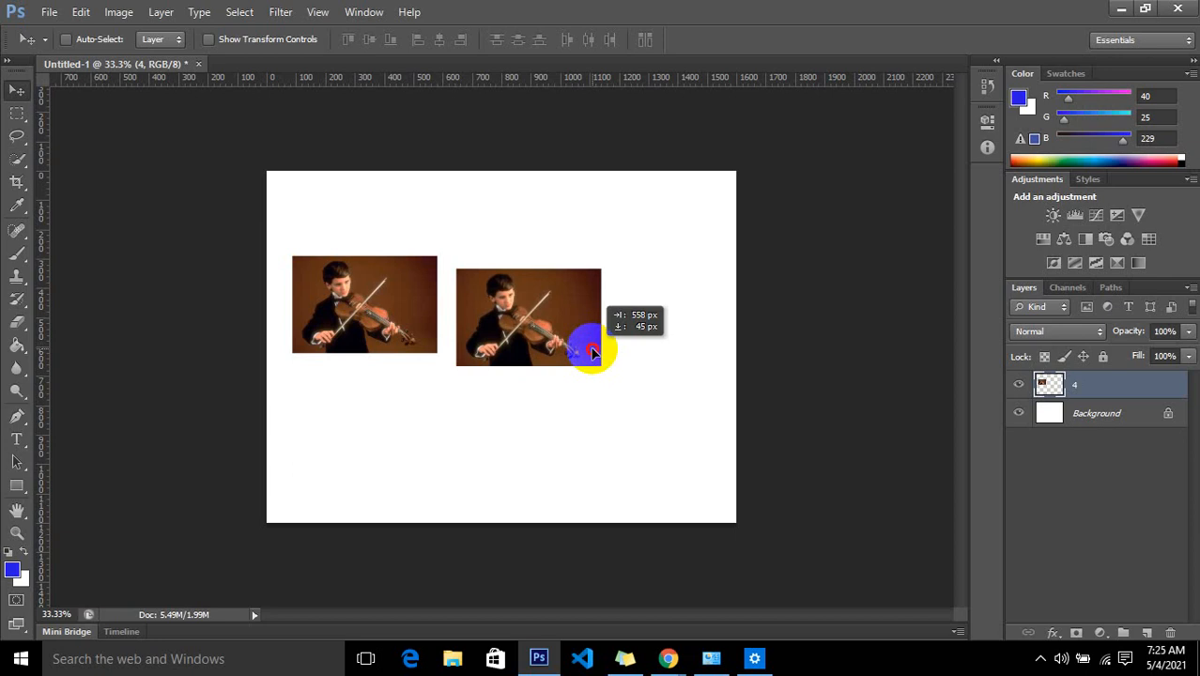
left_click_drag(594, 352, 584, 329)
key("shift")
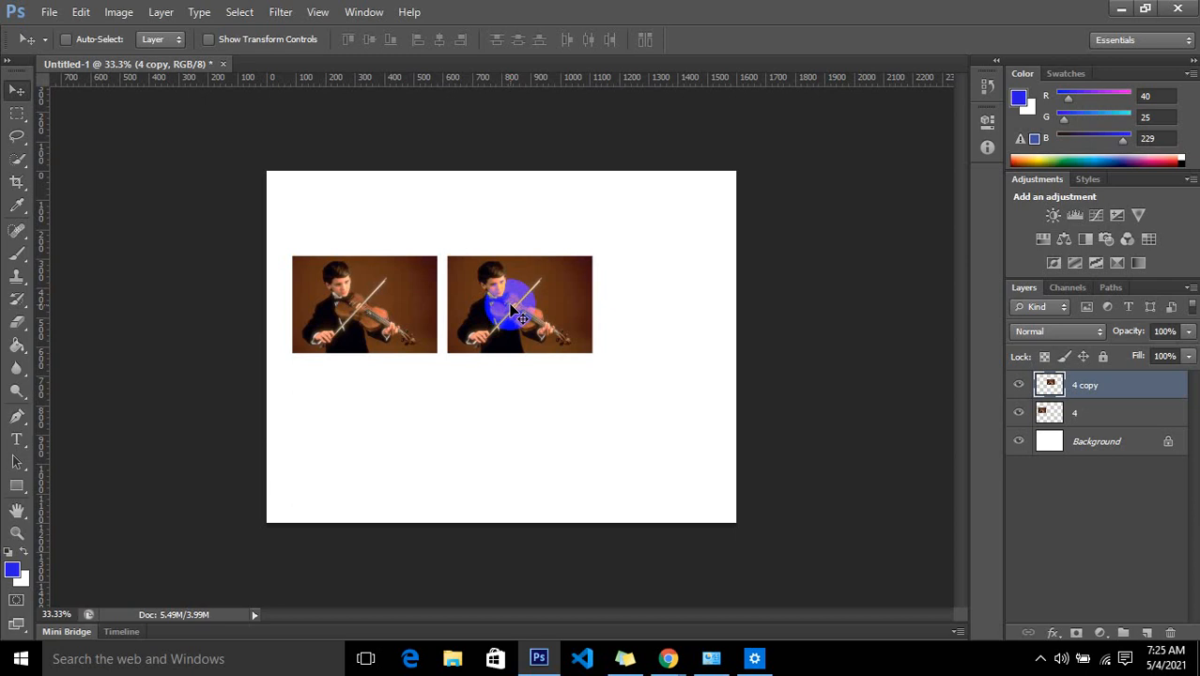
Nudge the copied photo closer to the original in large increments, leaving a narrow white gap between them
key("shift+Left")
key("shift+Left")
key("shift+Left")
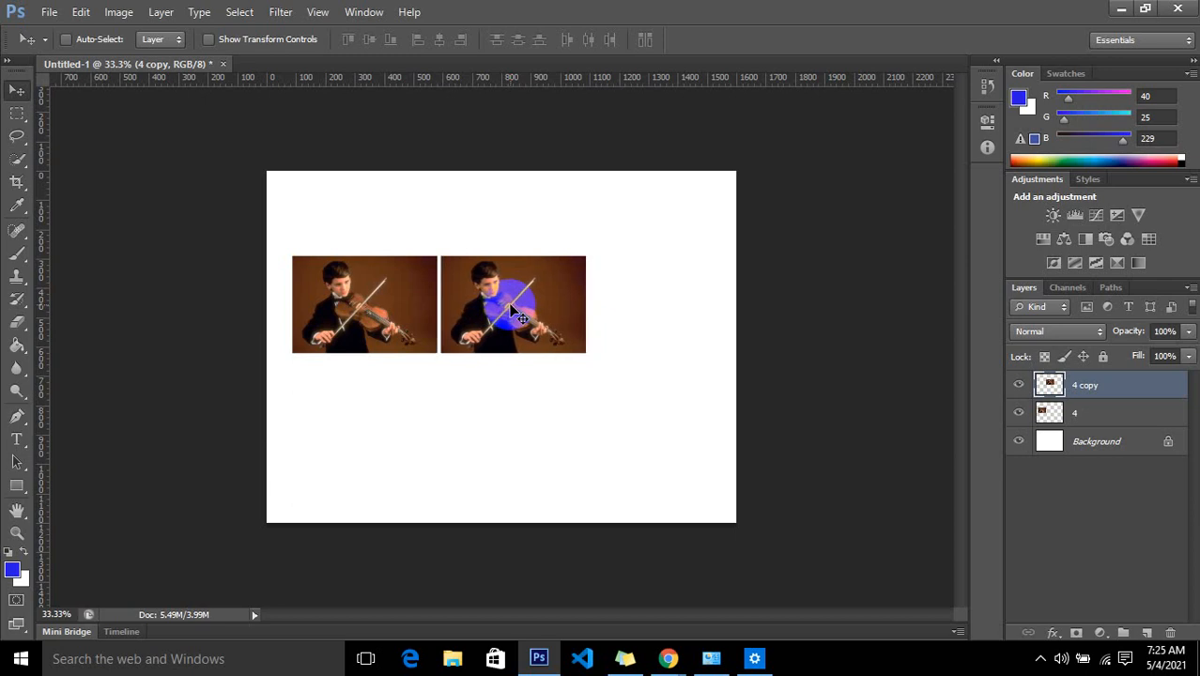
key("shift+Left")
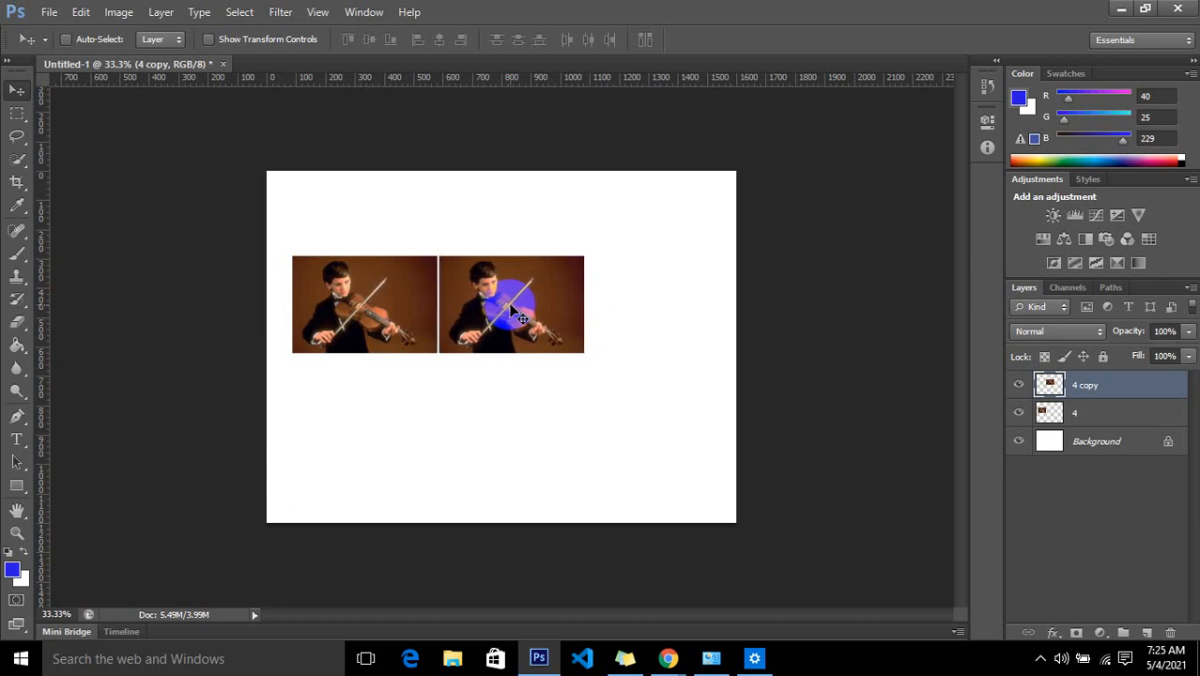
key("shift+Right")
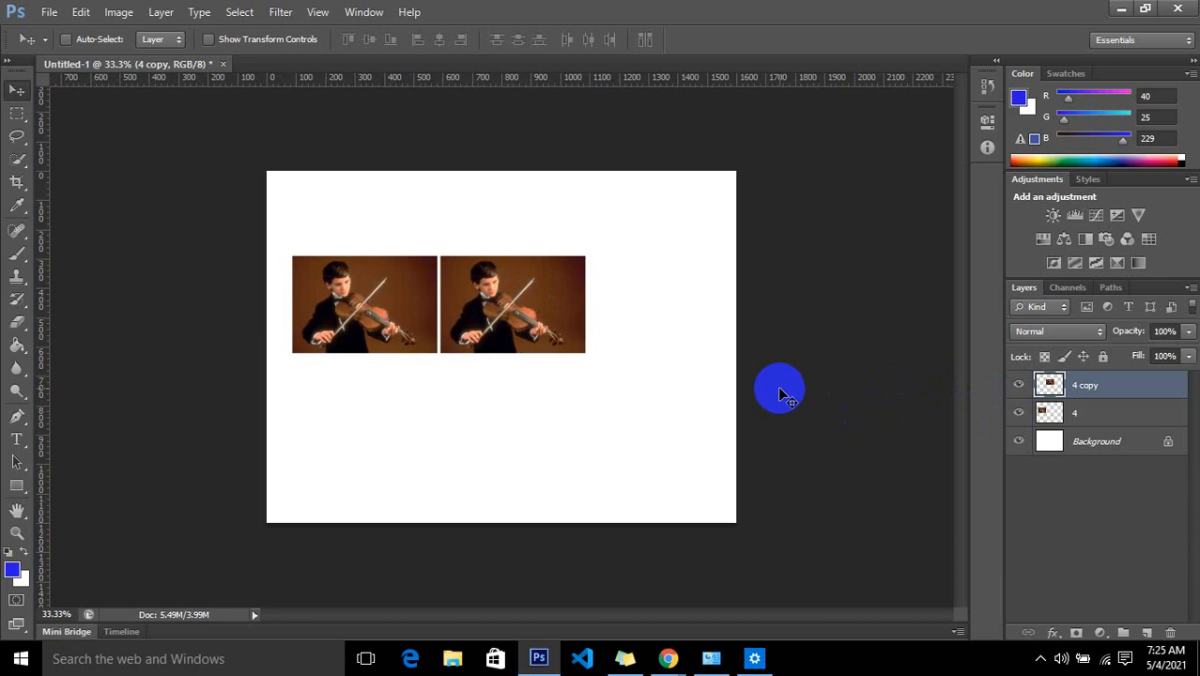
Nudge the copied photo away from the original in fine increments and back to the narrow gap
key("Right")
key("Right")
key("Right")
key("Right")
key("Right")
key("Right")
key("Right")
key("Right")
key("Right")
key("Right")
key("Right")
key("Right")
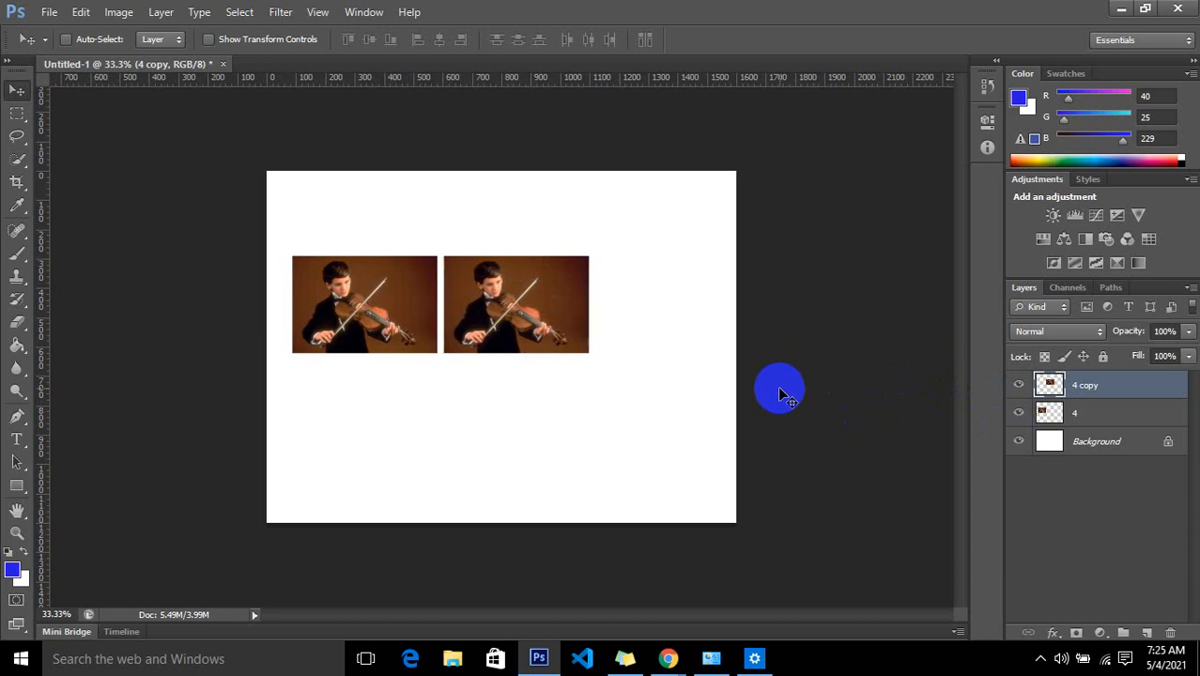
key("Right")
key("Right")
key("Right")
key("Right")
key("Right")
key("Right")
key("Right")
key("Right")
key("Right")
key("Right")
key("Right")
key("Right")
key("Left")
key("Left")
key("Left")
key("Left")
key("Left")
key("Left")
key("Left")
key("Left")
key("Left")
key("Left")
key("Left")
key("Left")
key("Left")
key("Left")
key("Left")
key("Left")
key("Left")
key("Left")
key("Left")
key("Left")
key("Left")
key("Left")
key("Left")
key("Left")
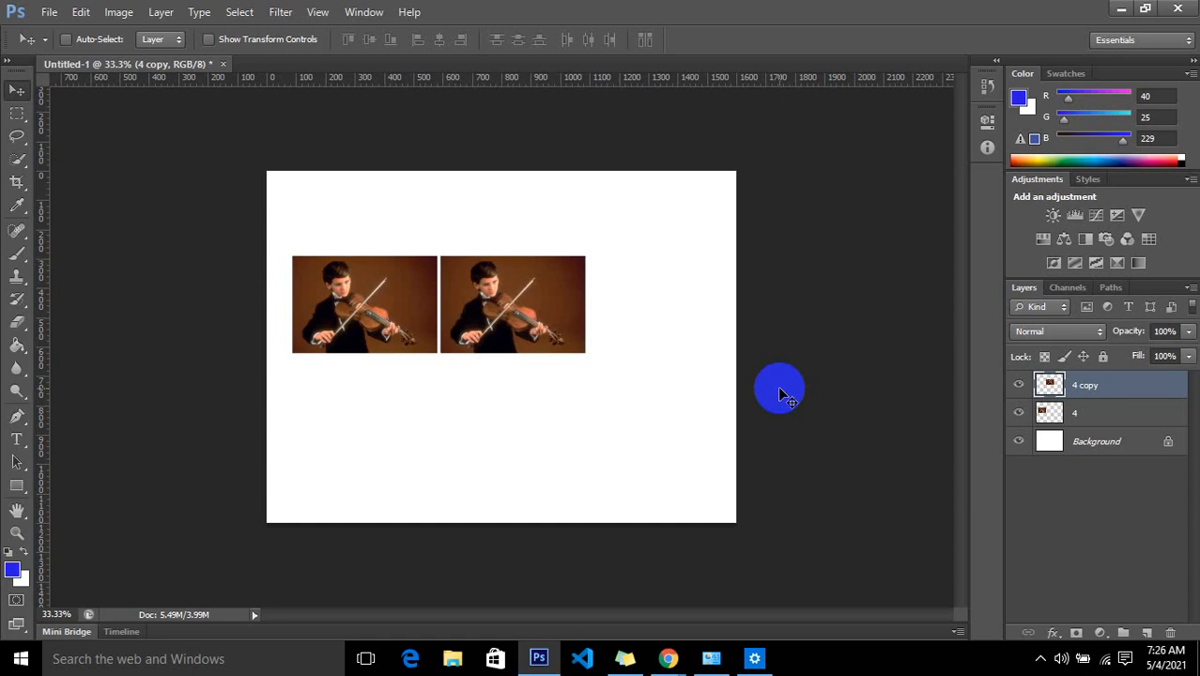
Zoom in to 50% to examine the two violinist photos and the gap between them
key("ctrl+plus")
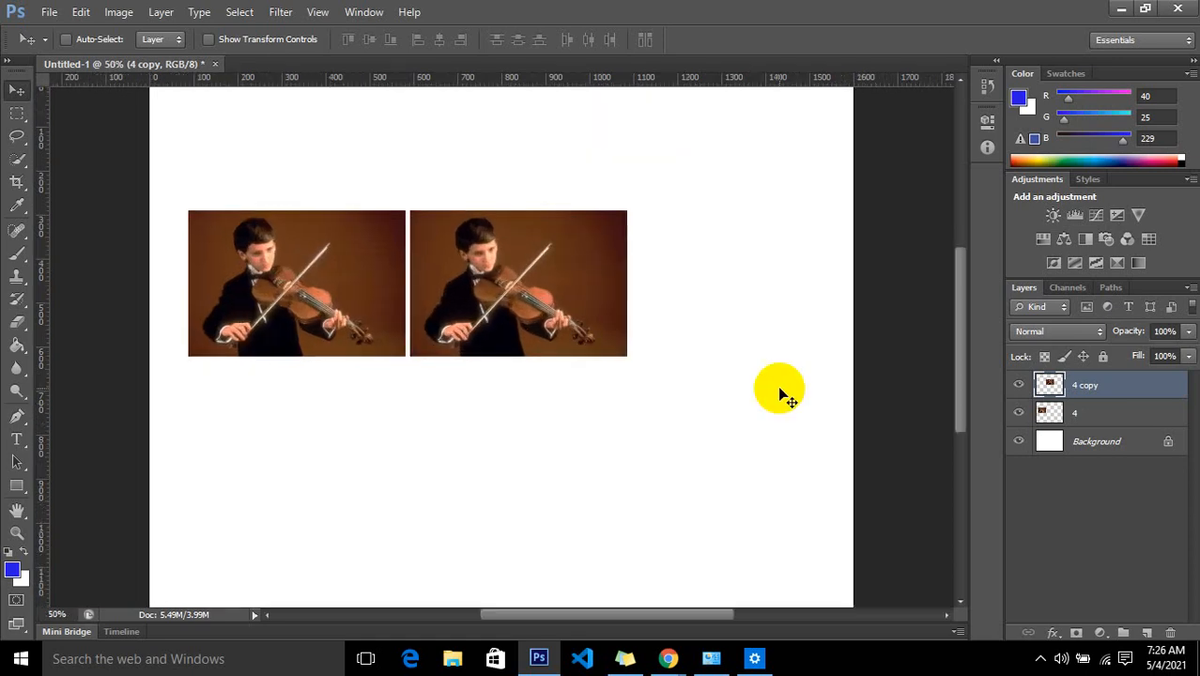
key("ctrl+minus")
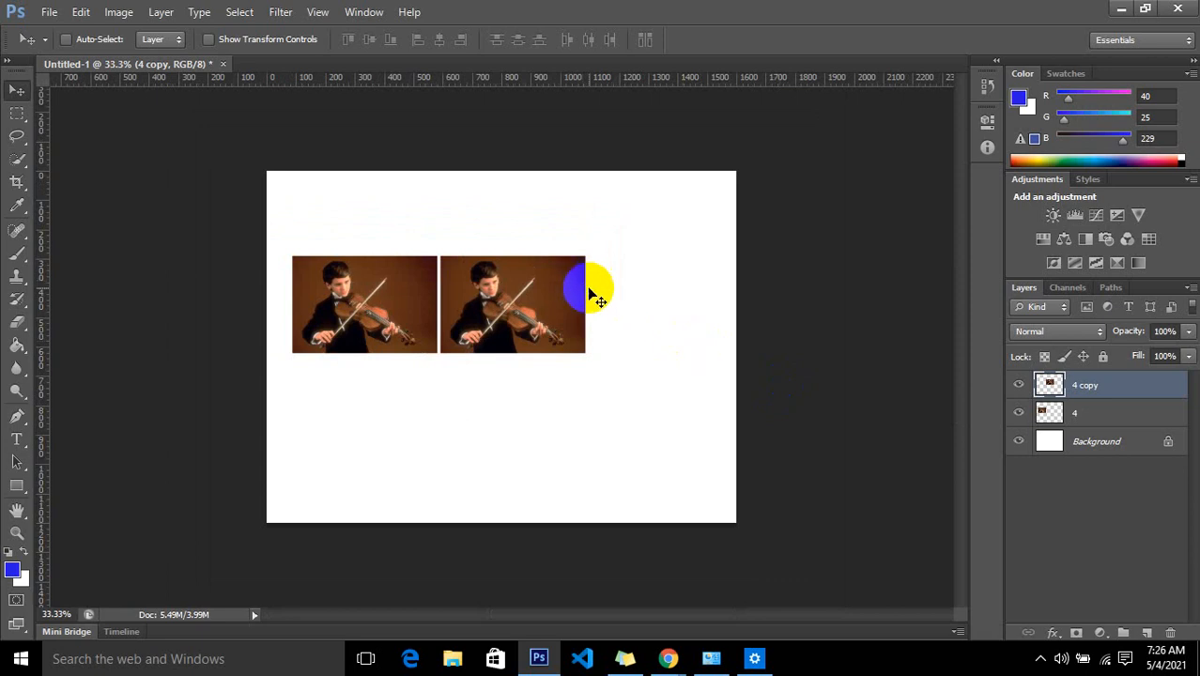
left_click(80, 12)
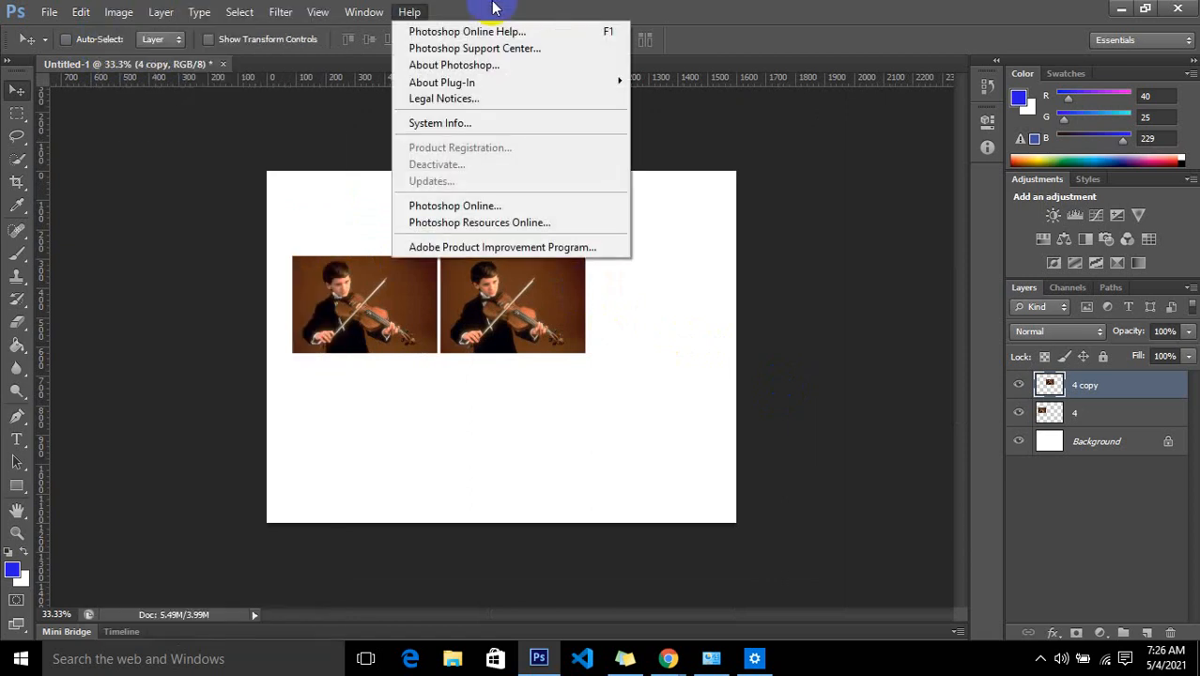
mouse_move(134, 19)
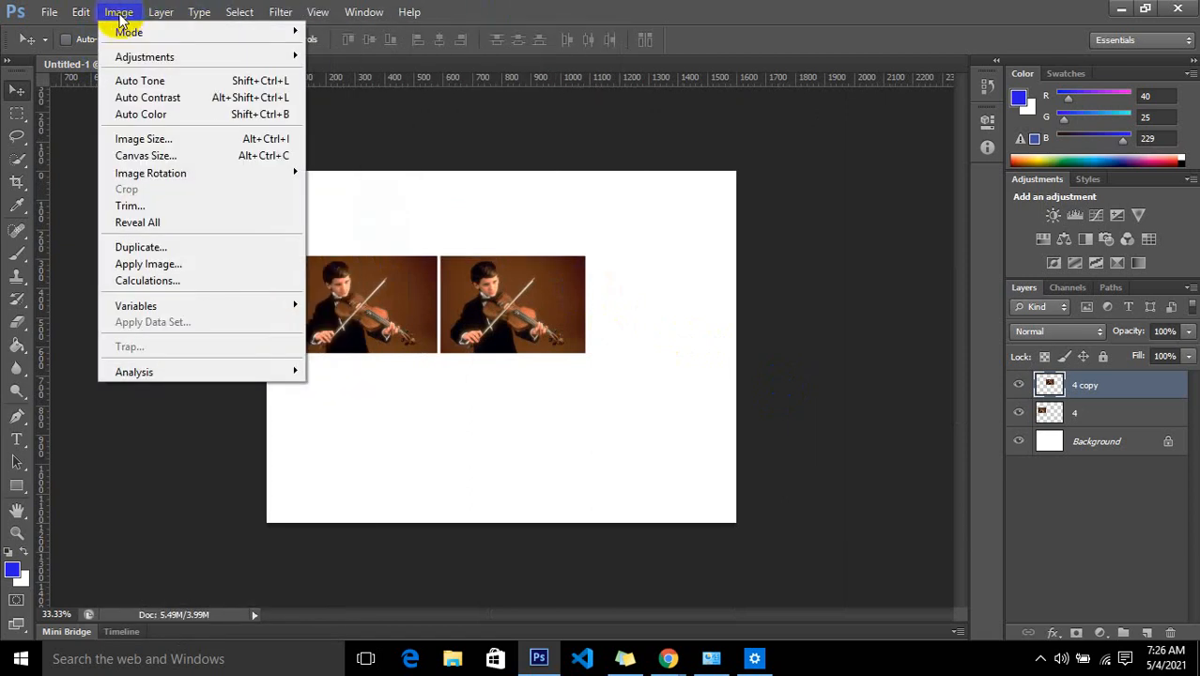
mouse_move(91, 19)
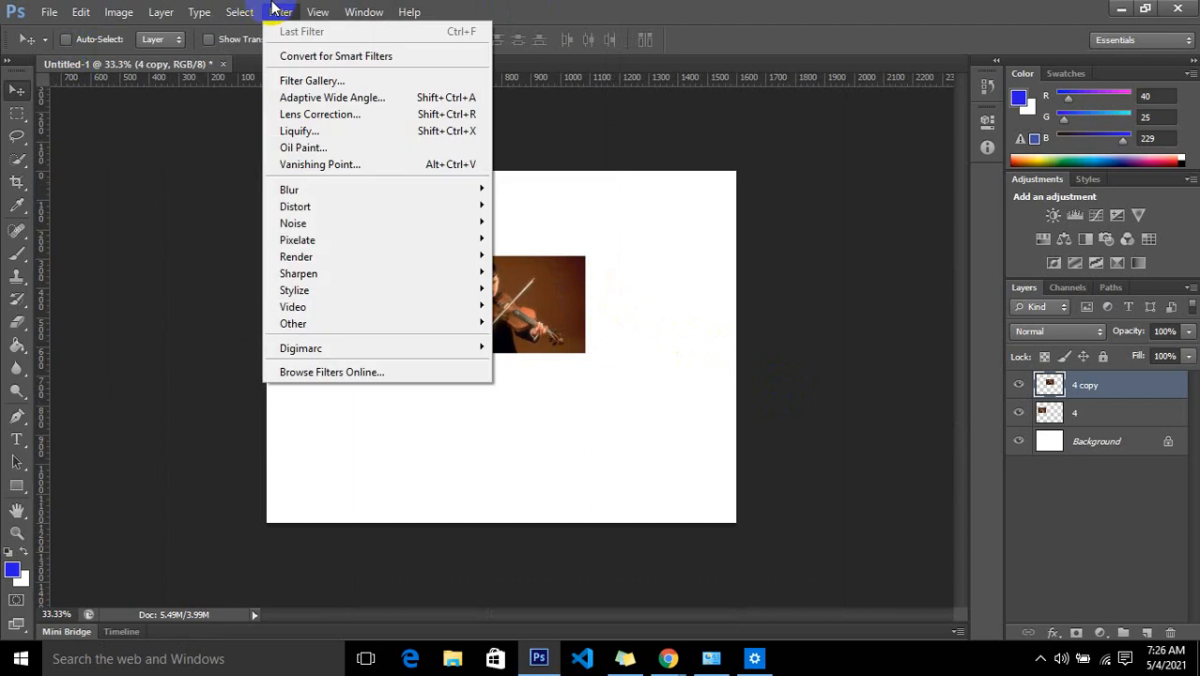
mouse_move(240, 12)
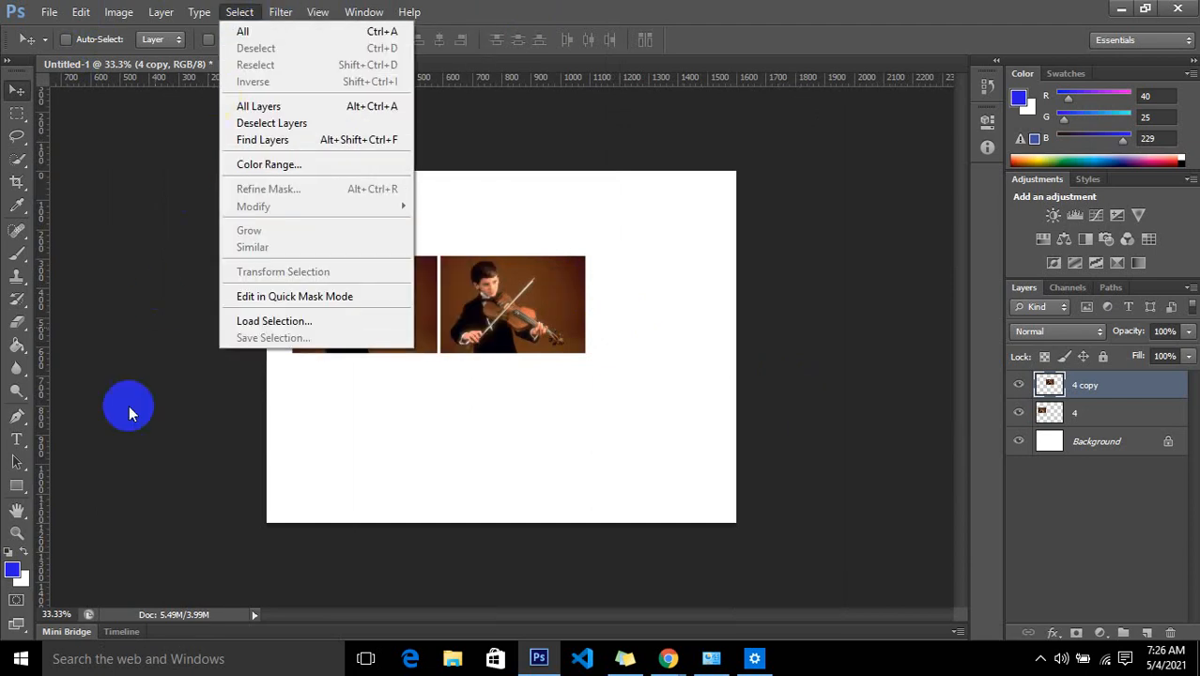
left_click(17, 538)
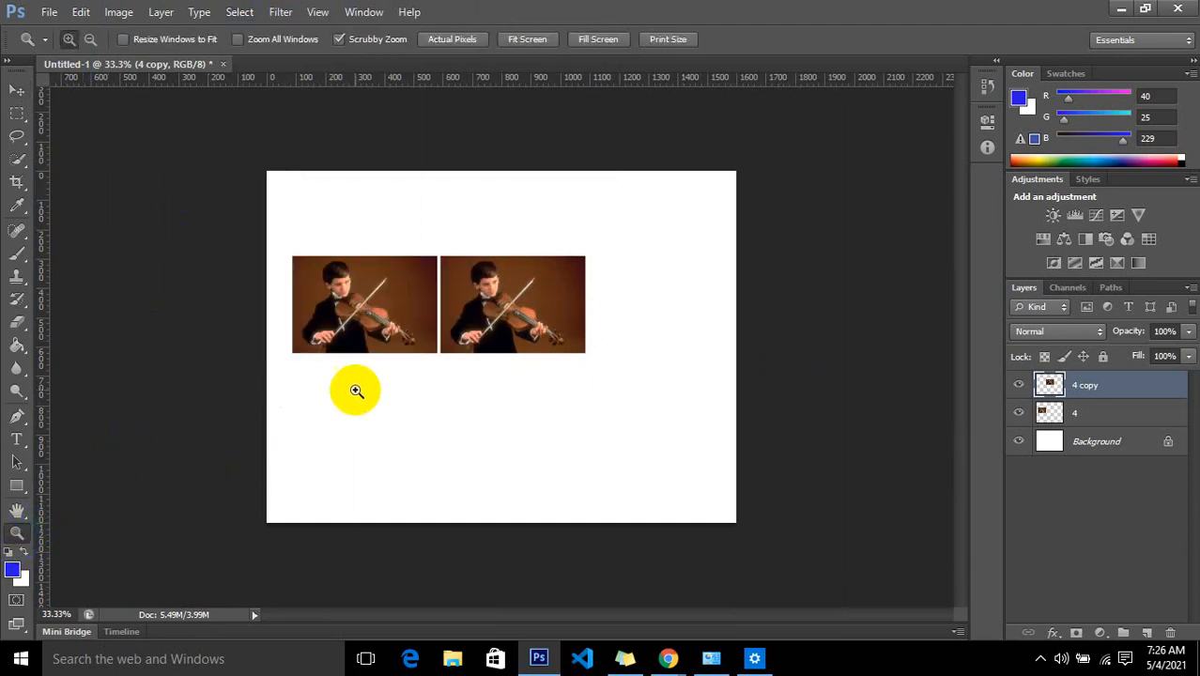
left_click(430, 344)
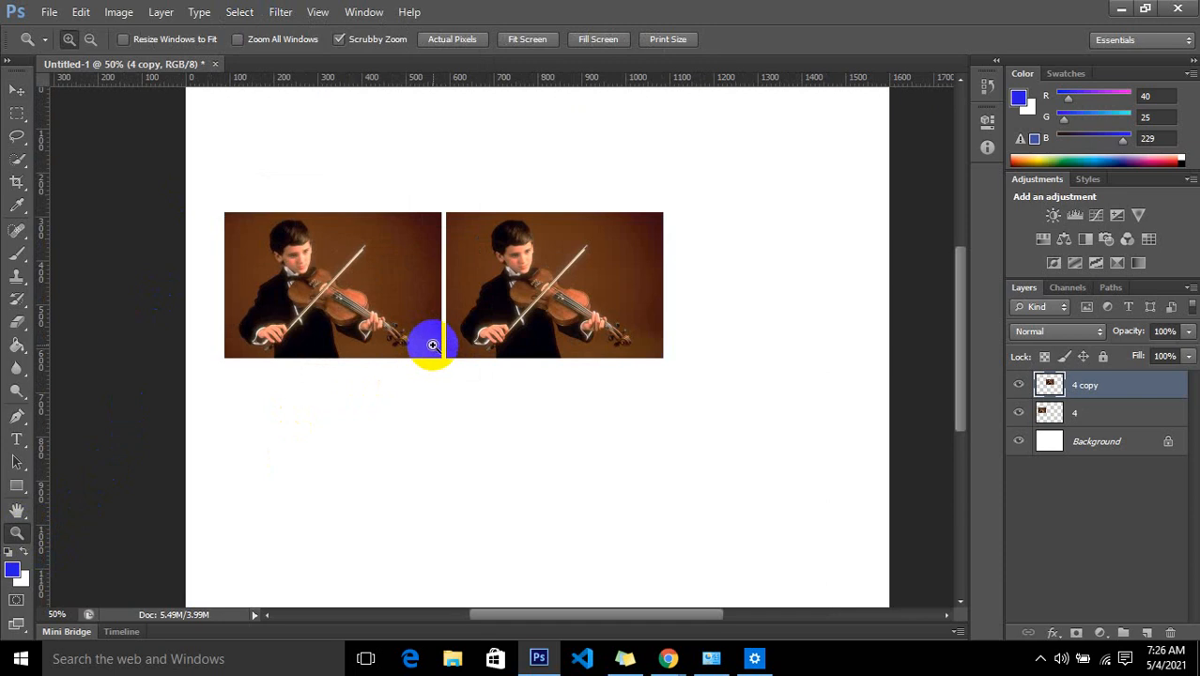
left_click(17, 90)
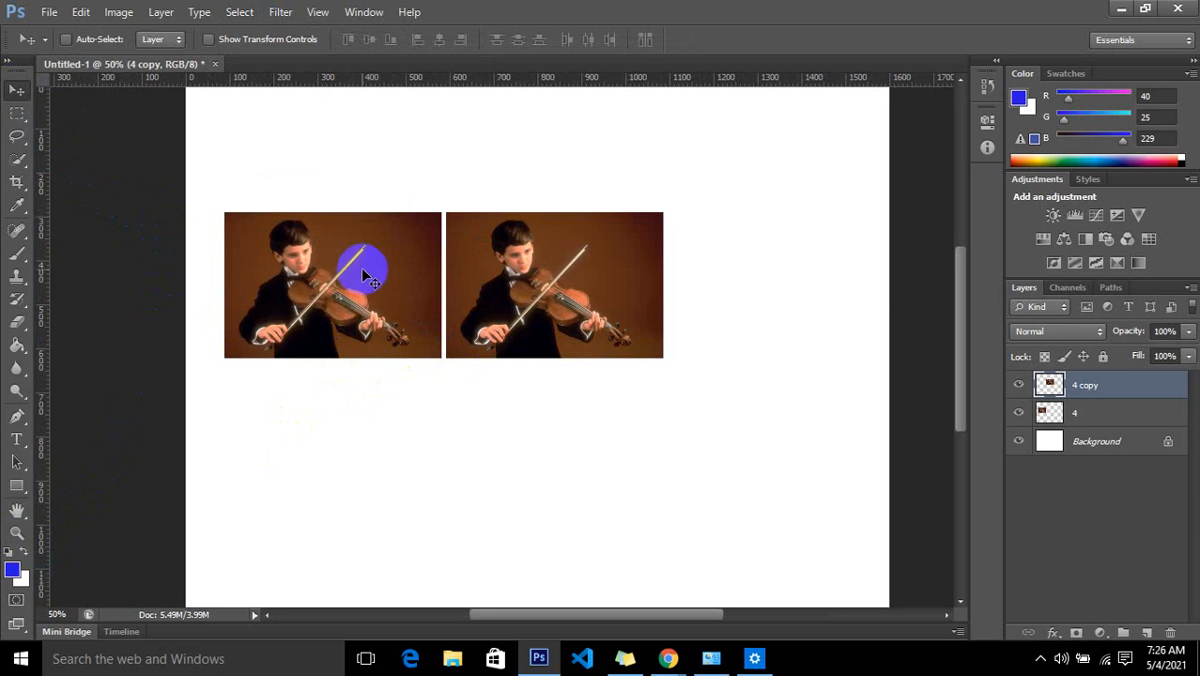
key("ctrl+plus")
key("ctrl+minus")
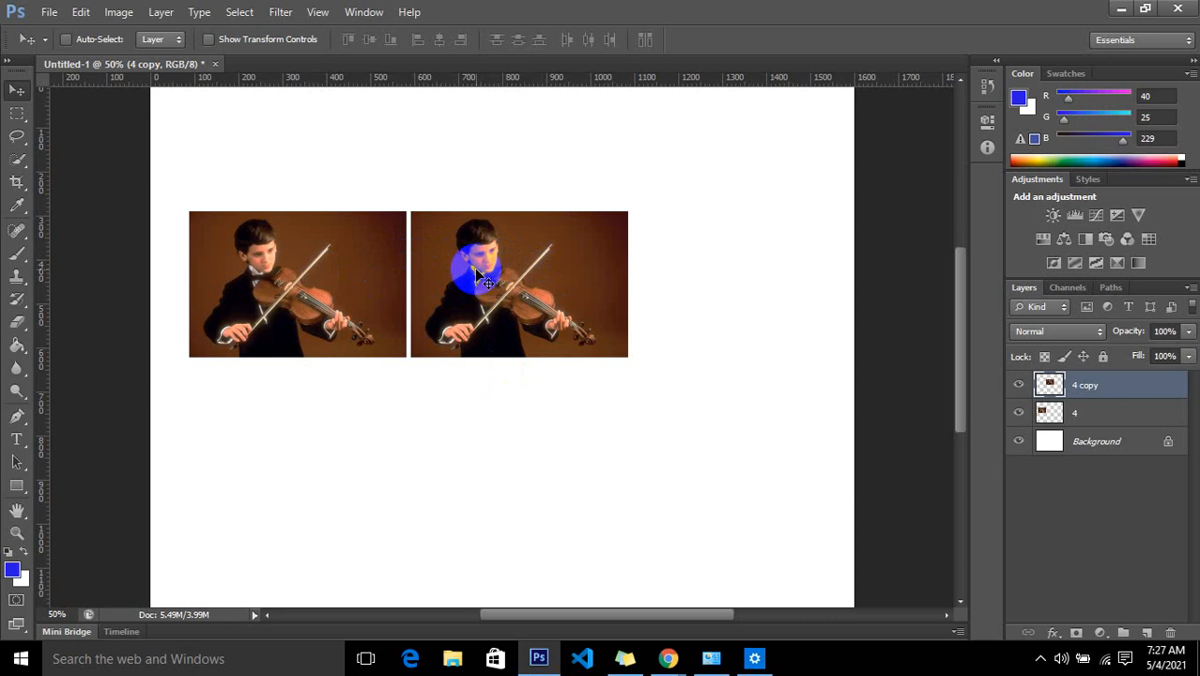
left_click(335, 225)
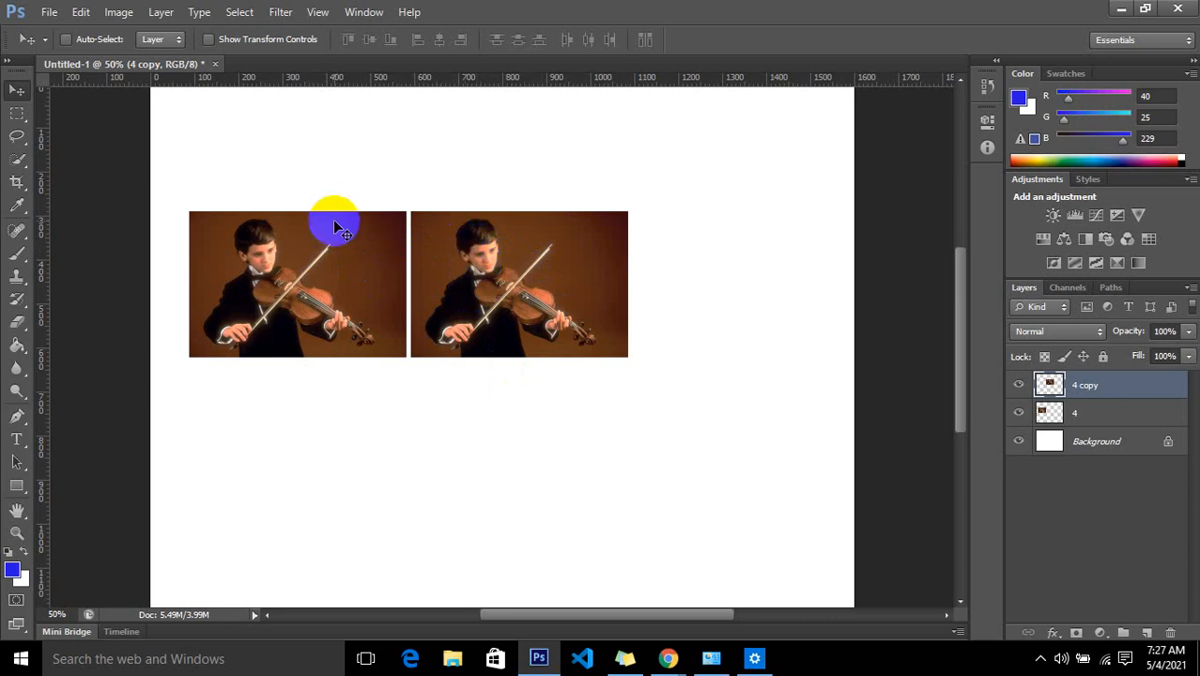
Select the violinist's head in the copied photo with a circular Elliptical Marquee selection
left_click(17, 112)
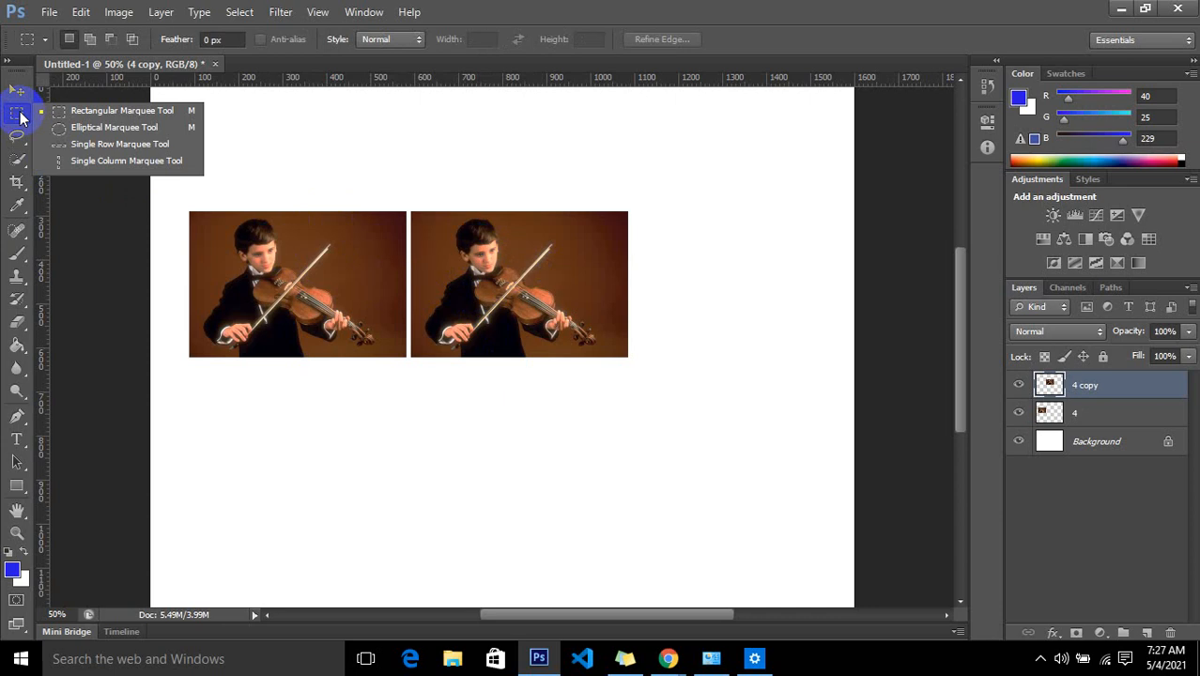
left_click(77, 131)
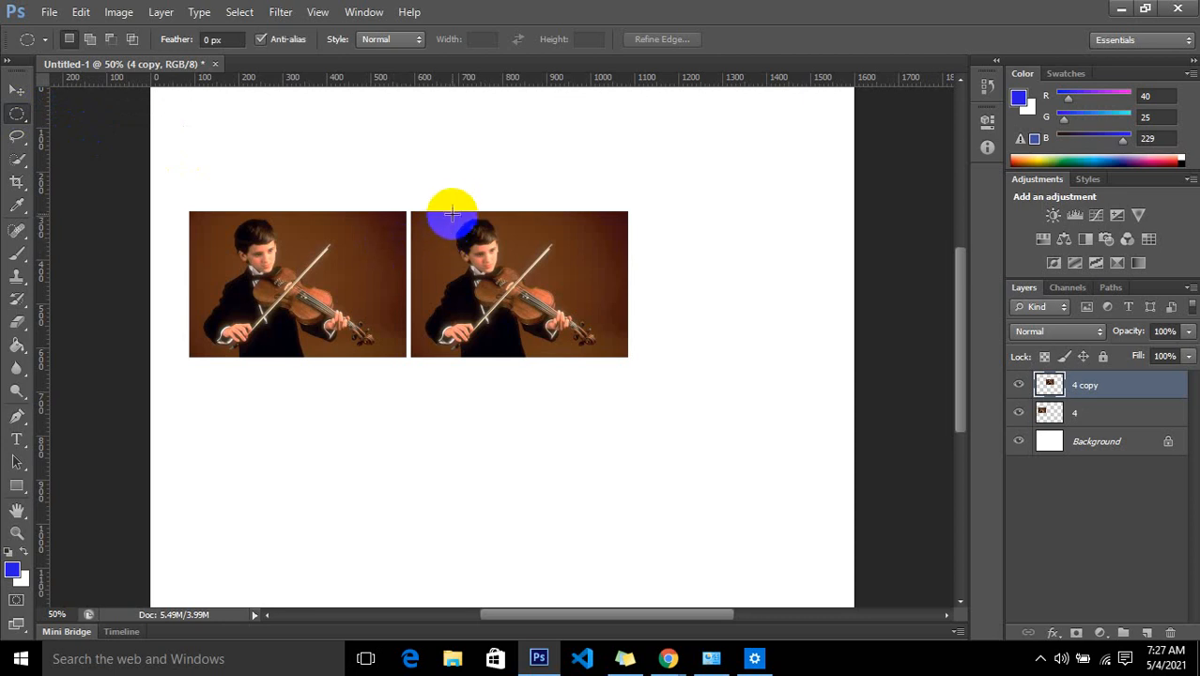
left_click_drag(452, 214, 524, 287)
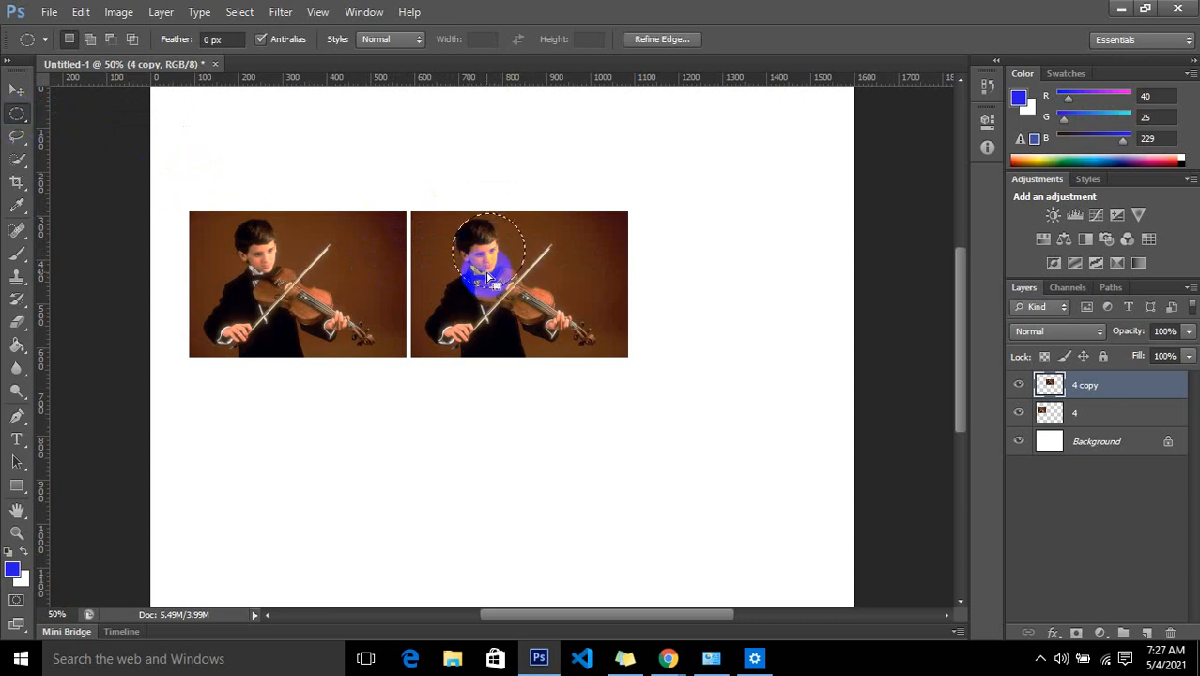
Try to move the circular head selection out of the copied photo with the Move tool, and undo the move
left_click(19, 92)
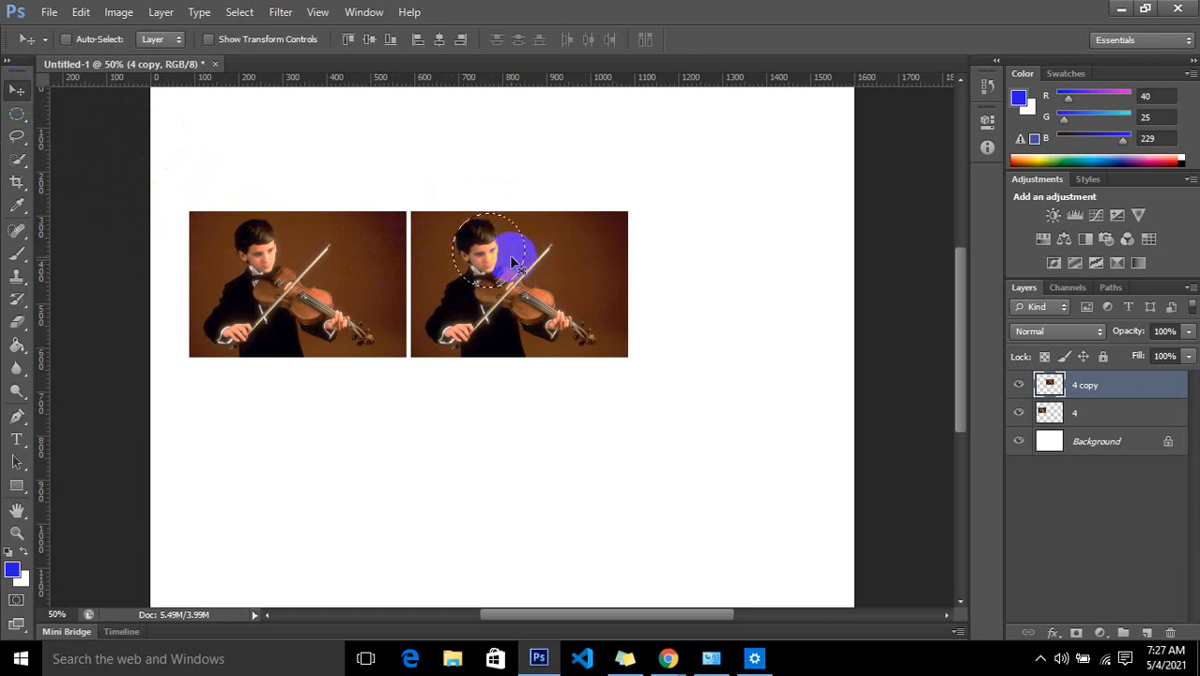
mouse_move(512, 260)
left_mouse_down()
mouse_move(484, 257)
mouse_move(509, 257)
mouse_move(498, 277)
mouse_move(531, 268)
mouse_move(494, 251)
mouse_move(504, 261)
left_mouse_up()
left_click_drag(504, 260, 531, 416)
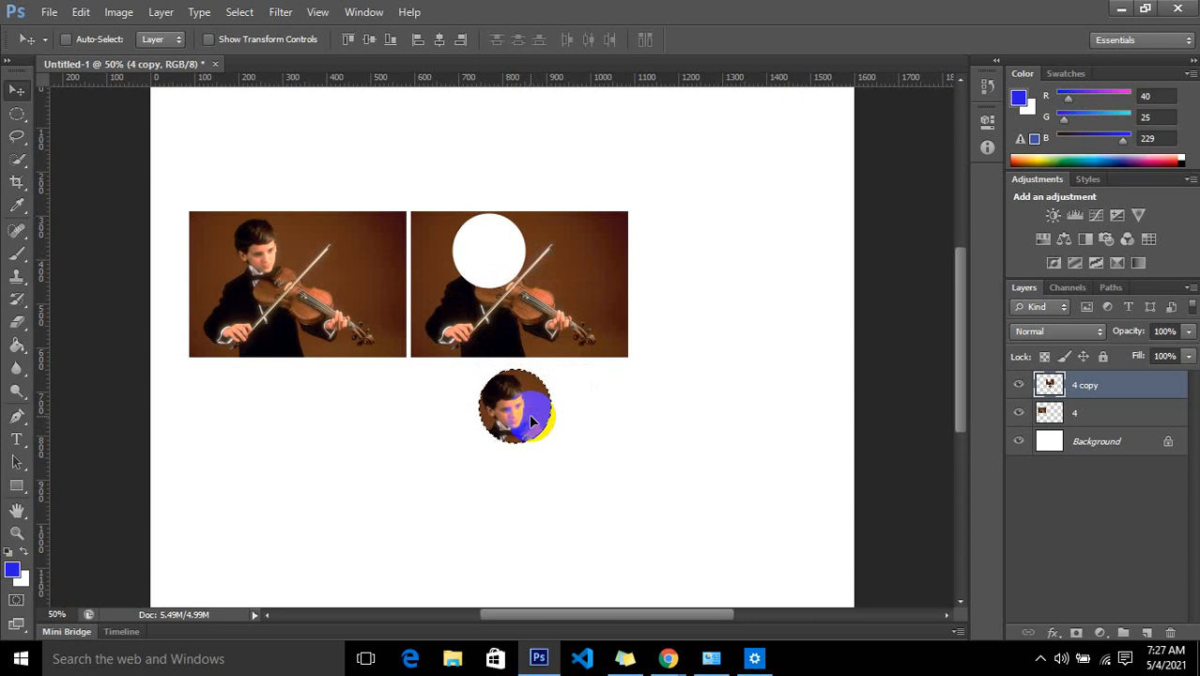
key("ctrl+z")
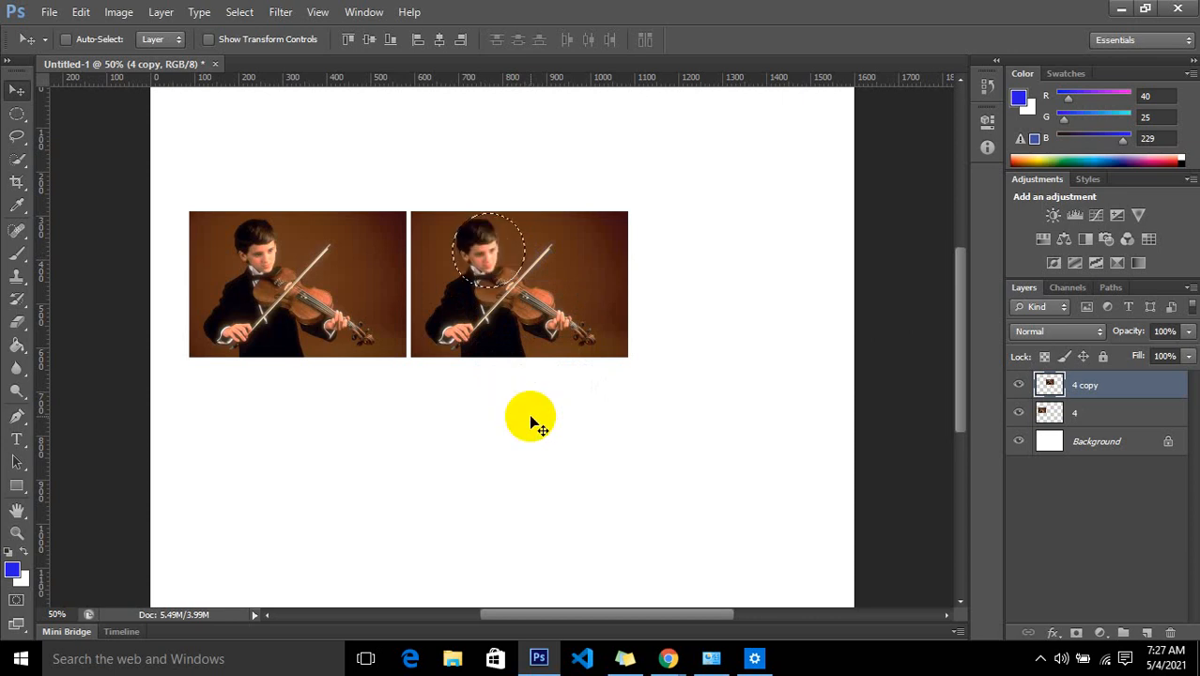
Duplicate the circular head selection into the white area below the copied photo within the same layer, and deselect it
left_click(514, 267)
left_click_drag(515, 267, 532, 425)
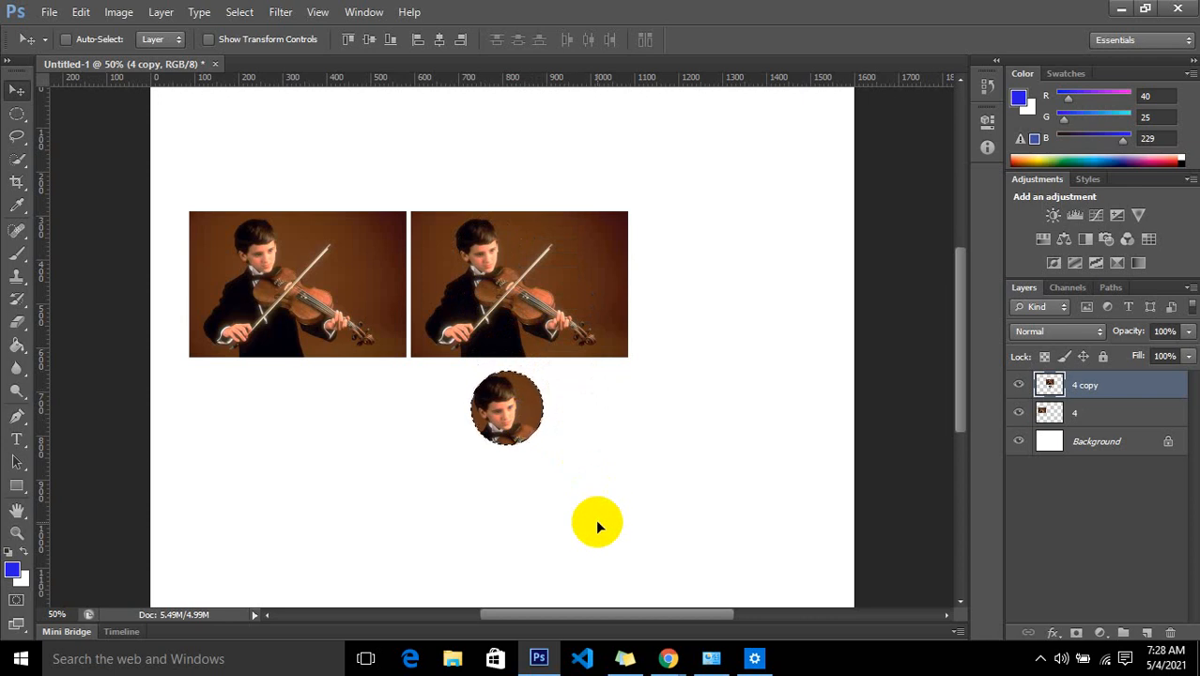
key("ctrl+d")
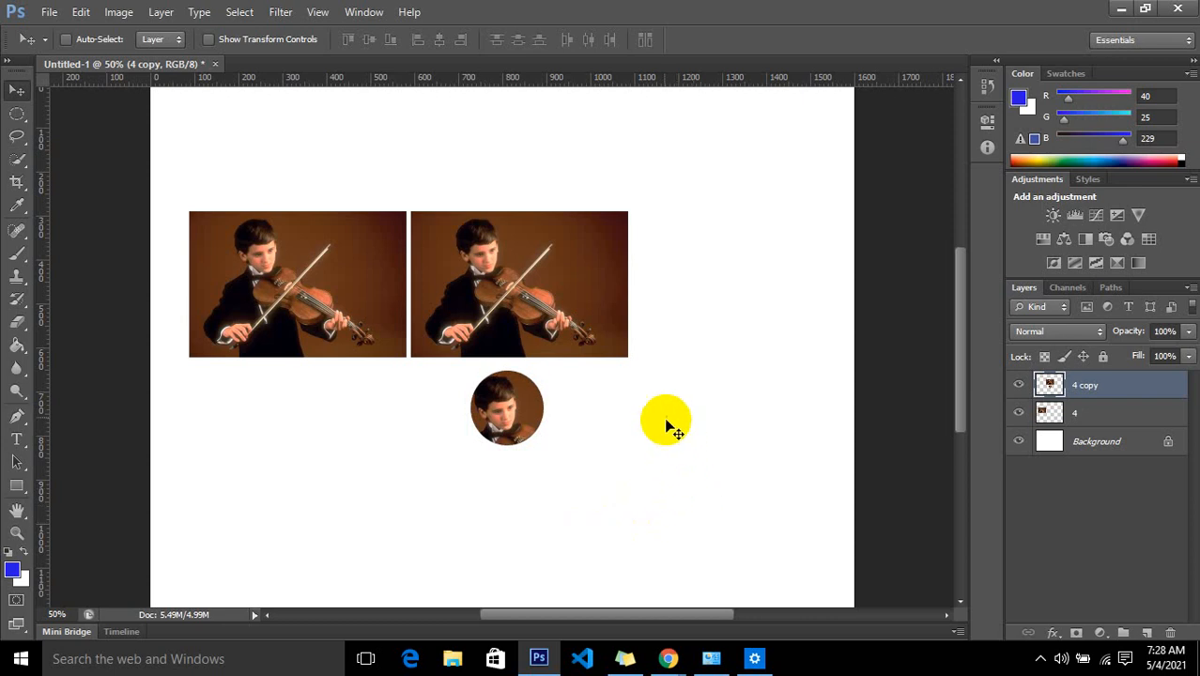
Move the 4 copy layer, with the photo and circular head together, away from the original photo
left_click_drag(597, 322, 649, 323)
left_click_drag(577, 435, 578, 406)
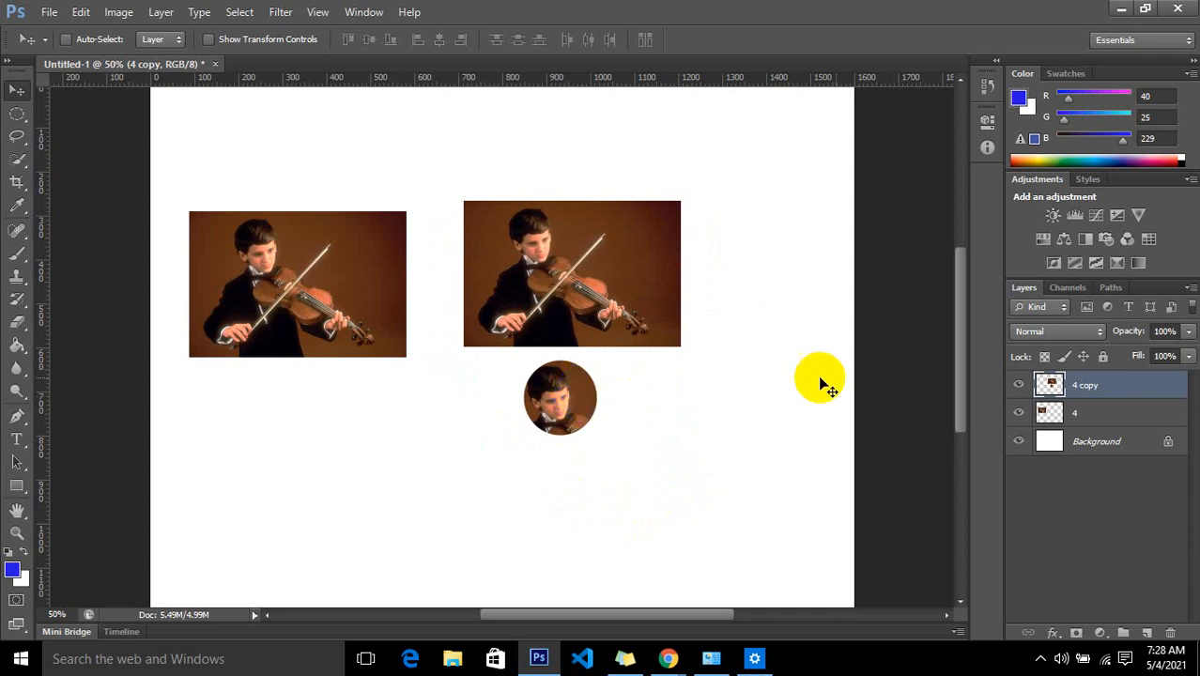
left_click_drag(556, 387, 566, 434)
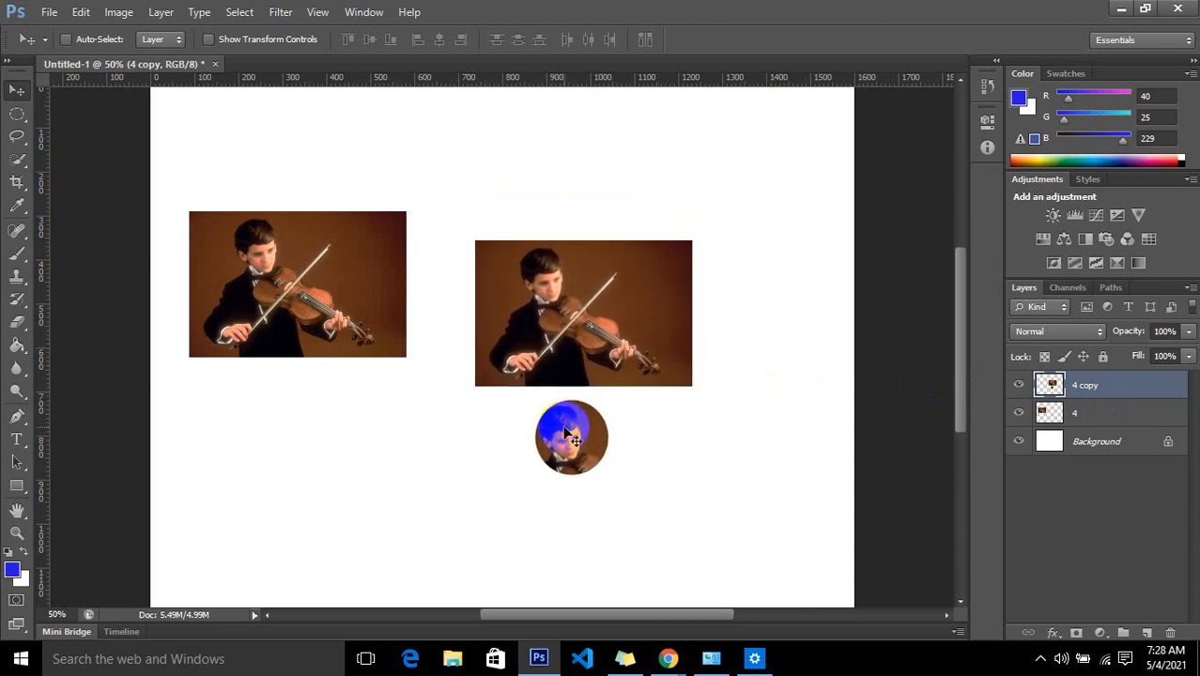
Undo the layer moves and the head duplication, back to the circular selection on the copied photo
key("ctrl+alt+z")
key("ctrl+alt+z")
key("ctrl+alt+z")
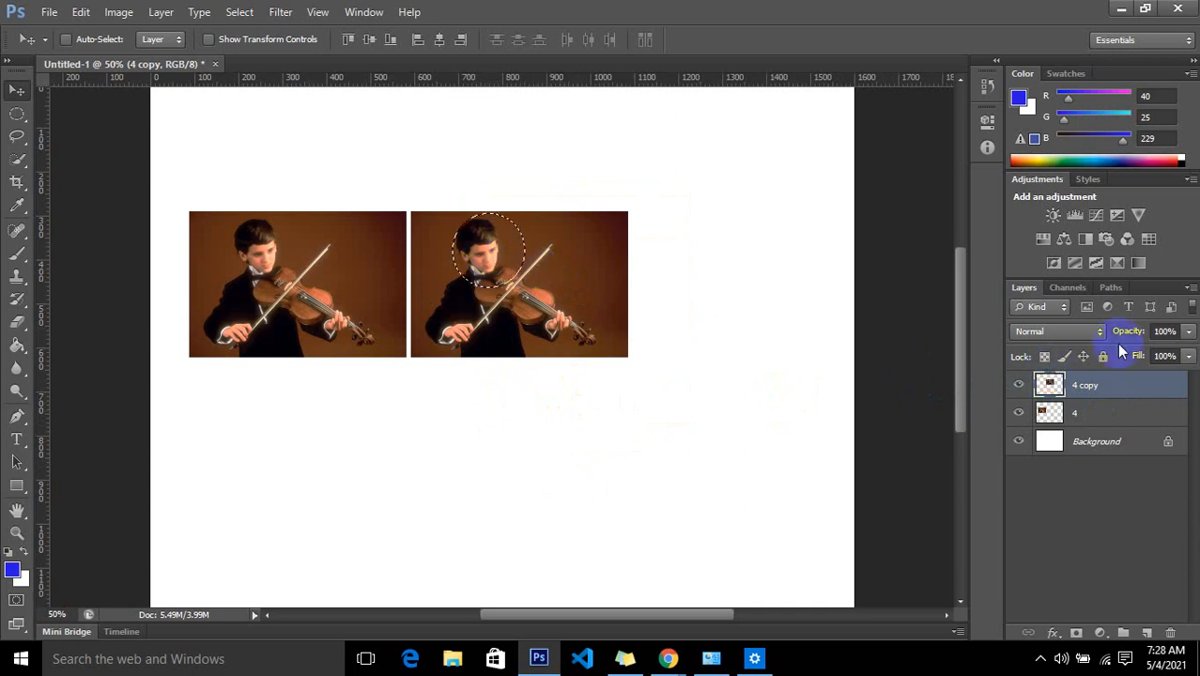
Place a copy of the circular head selection on a new layer named Layer 1, and hide the 4 copy layer
left_click(1190, 288)
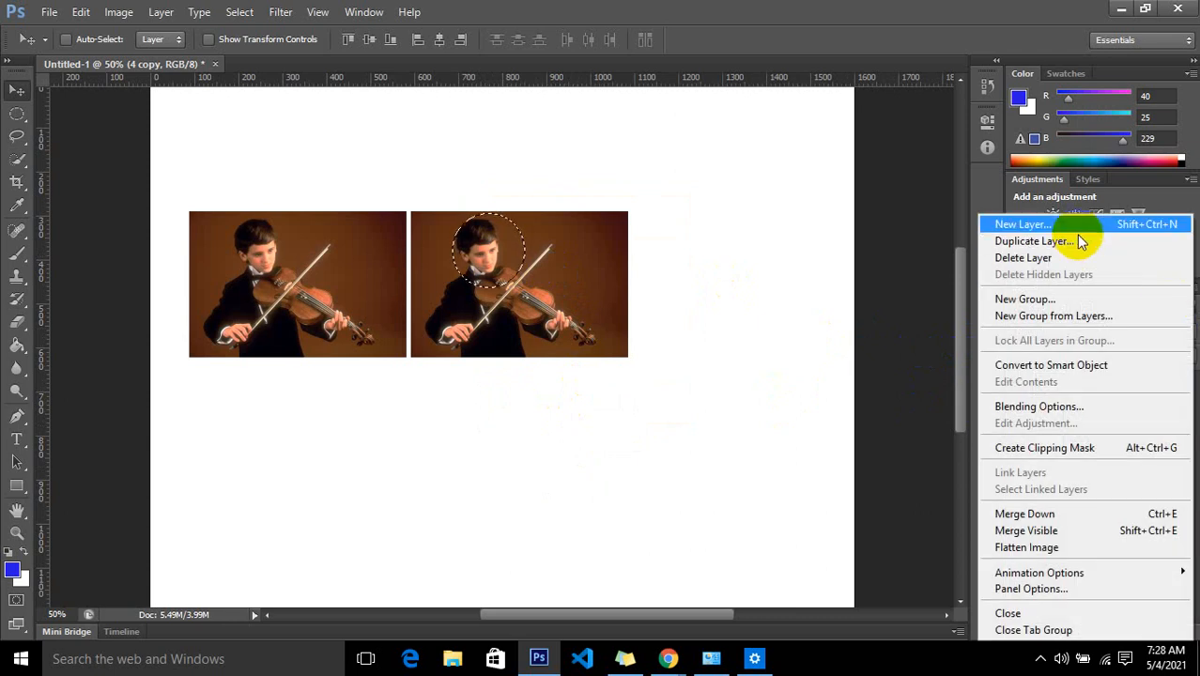
left_click(1078, 226)
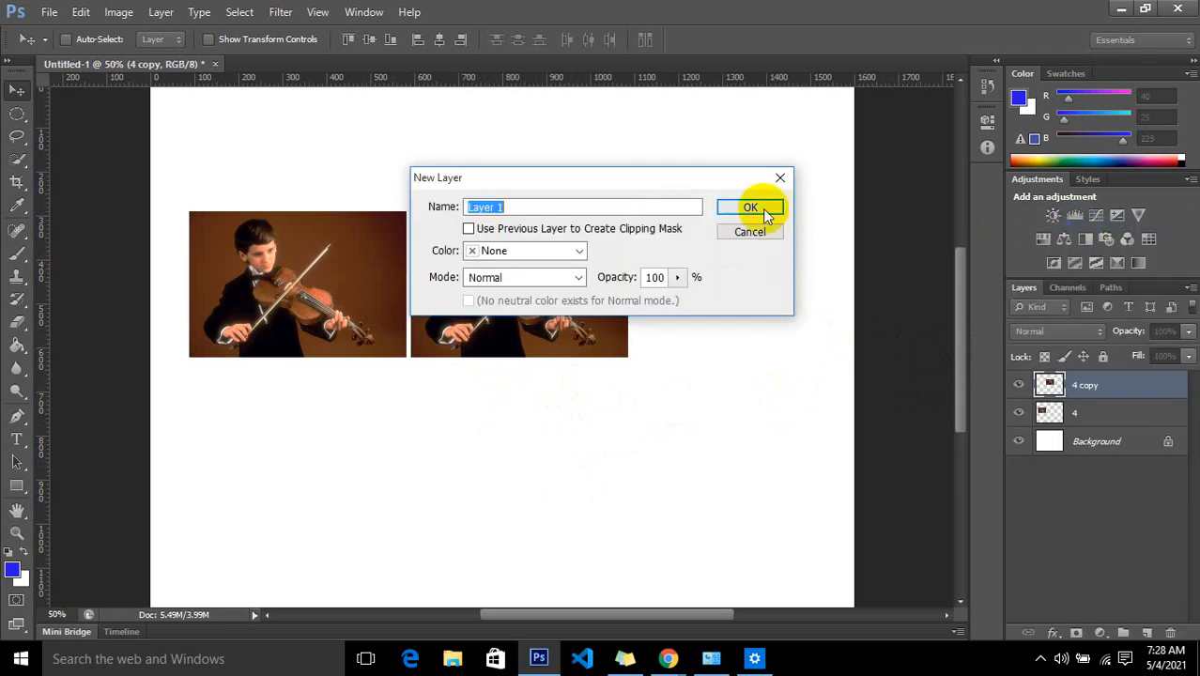
left_click(762, 209)
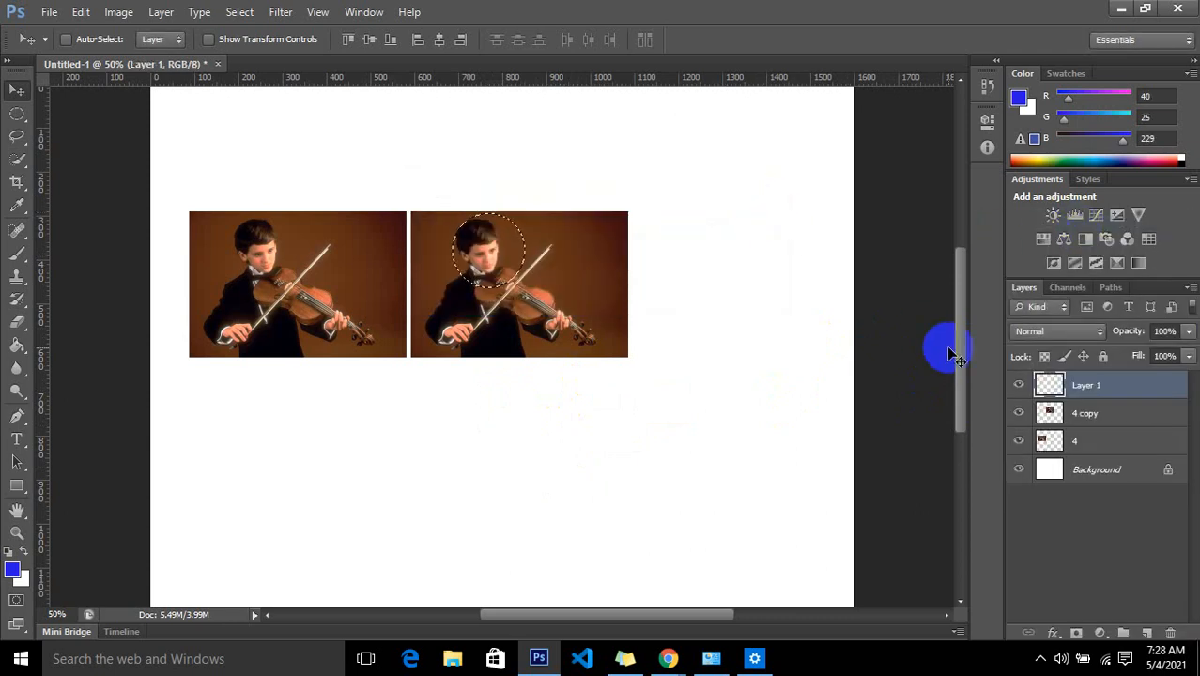
left_click(1020, 414)
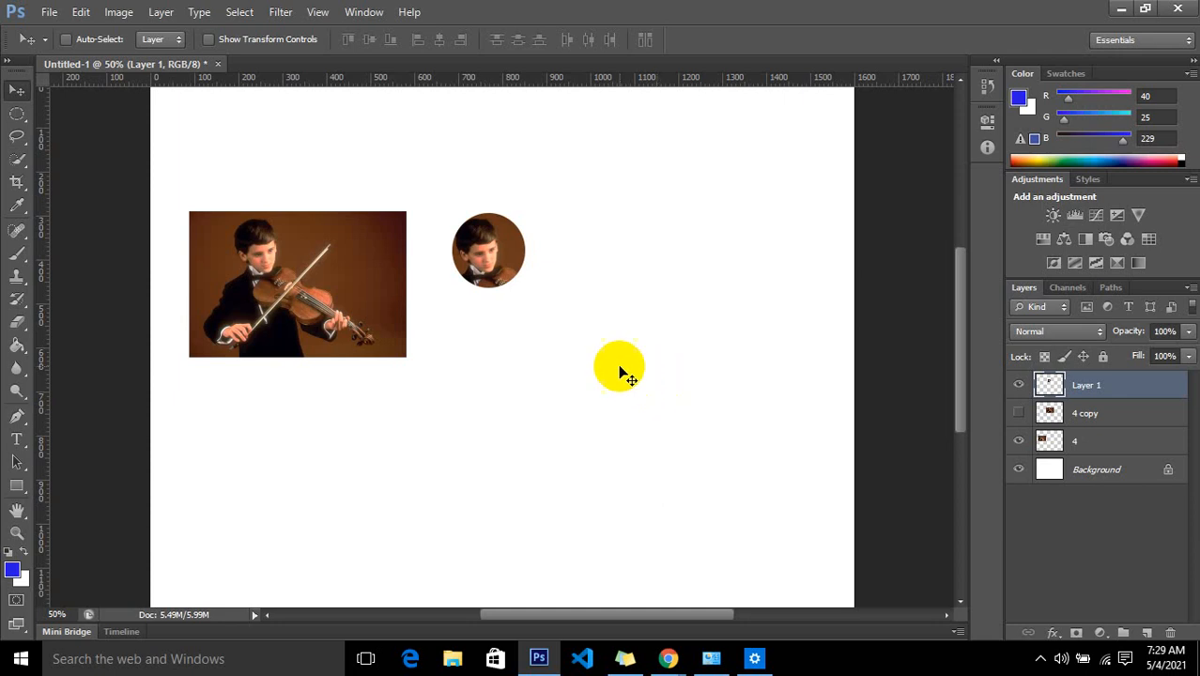
Choose the Elliptical Marquee tool and add a new layer named circle above Layer 1
left_click(28, 111)
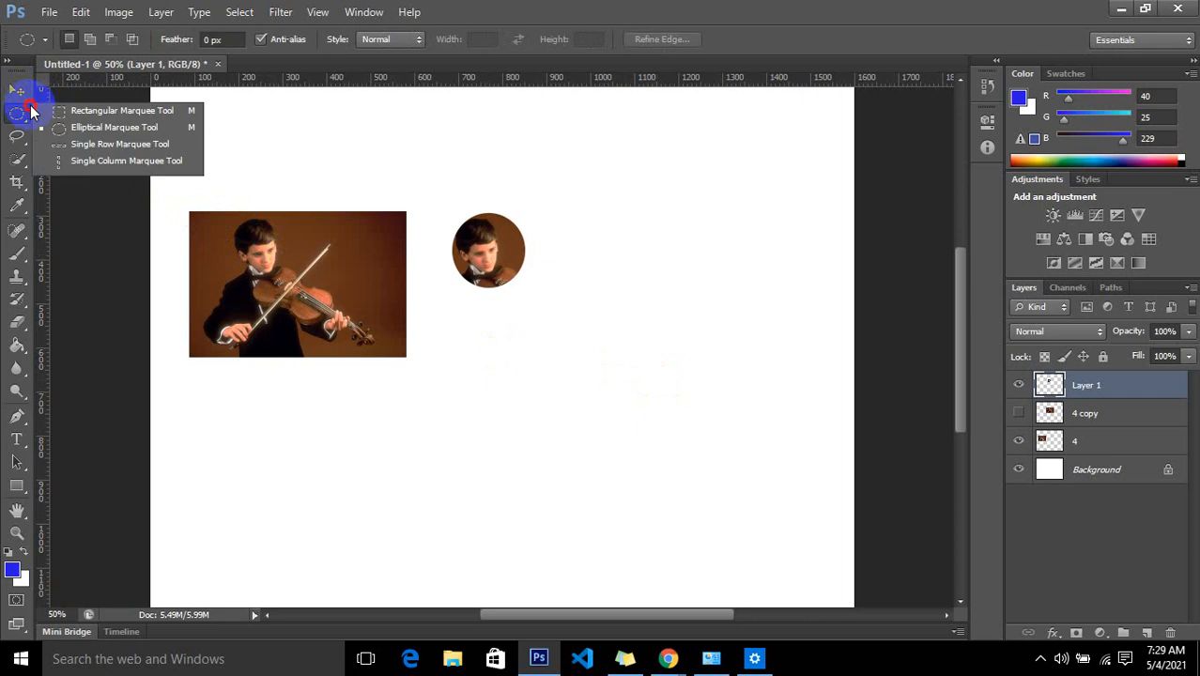
left_click(81, 127)
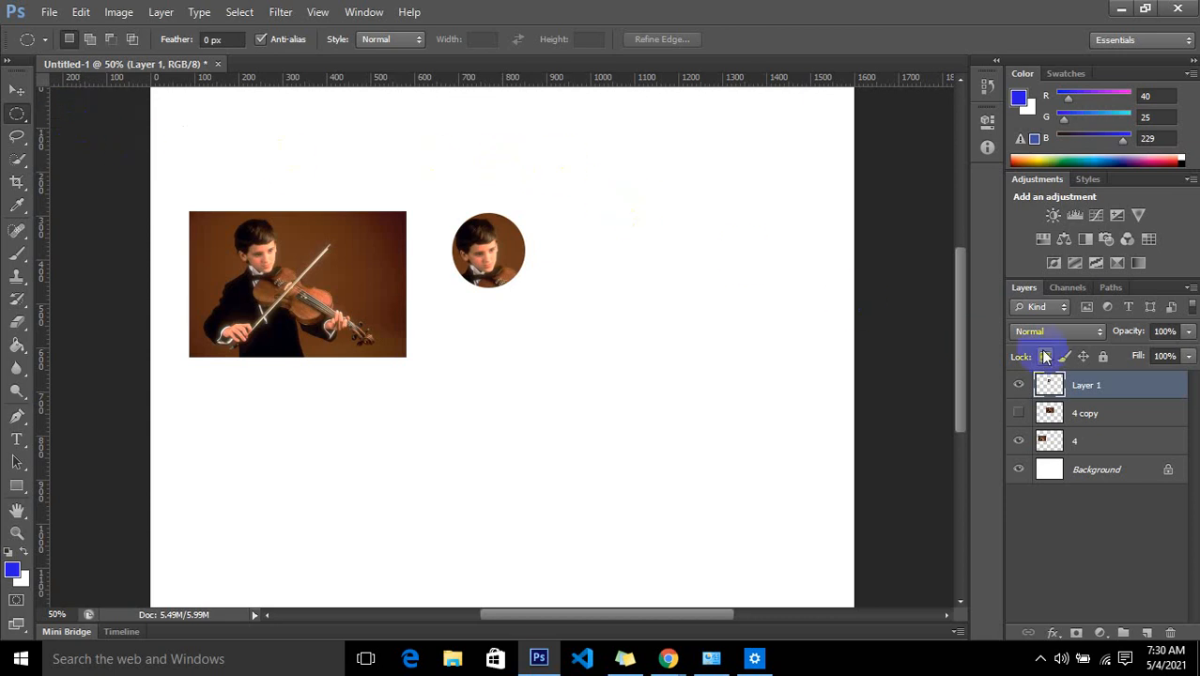
left_click(1191, 288)
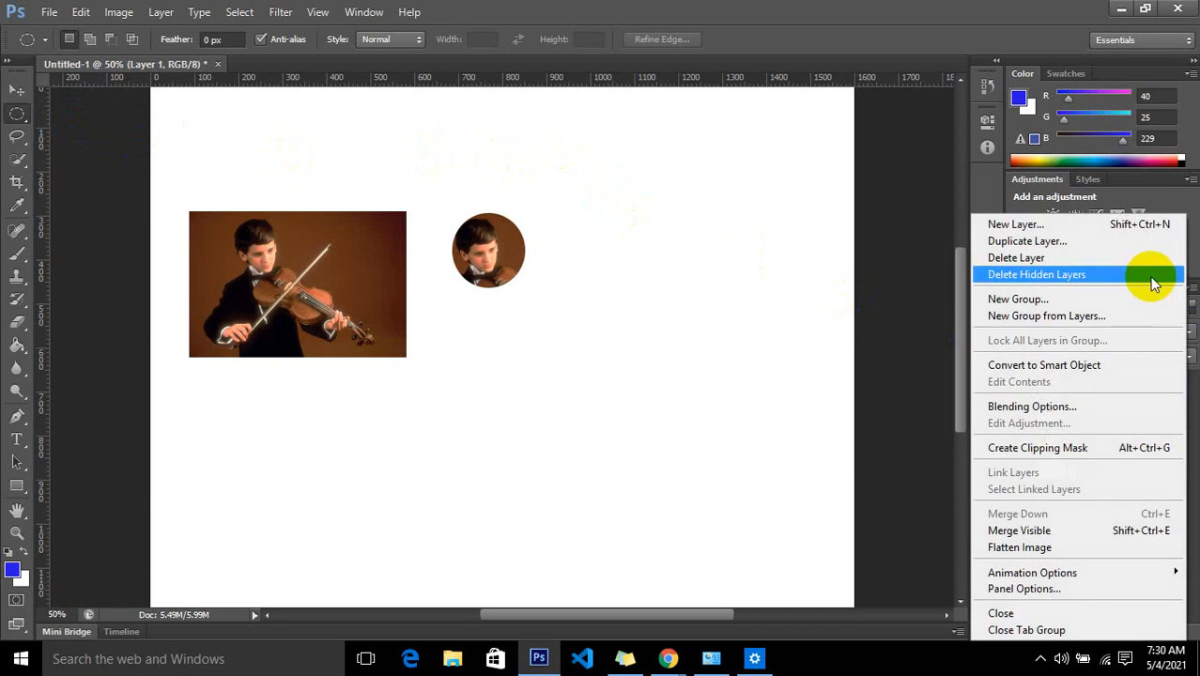
left_click(911, 274)
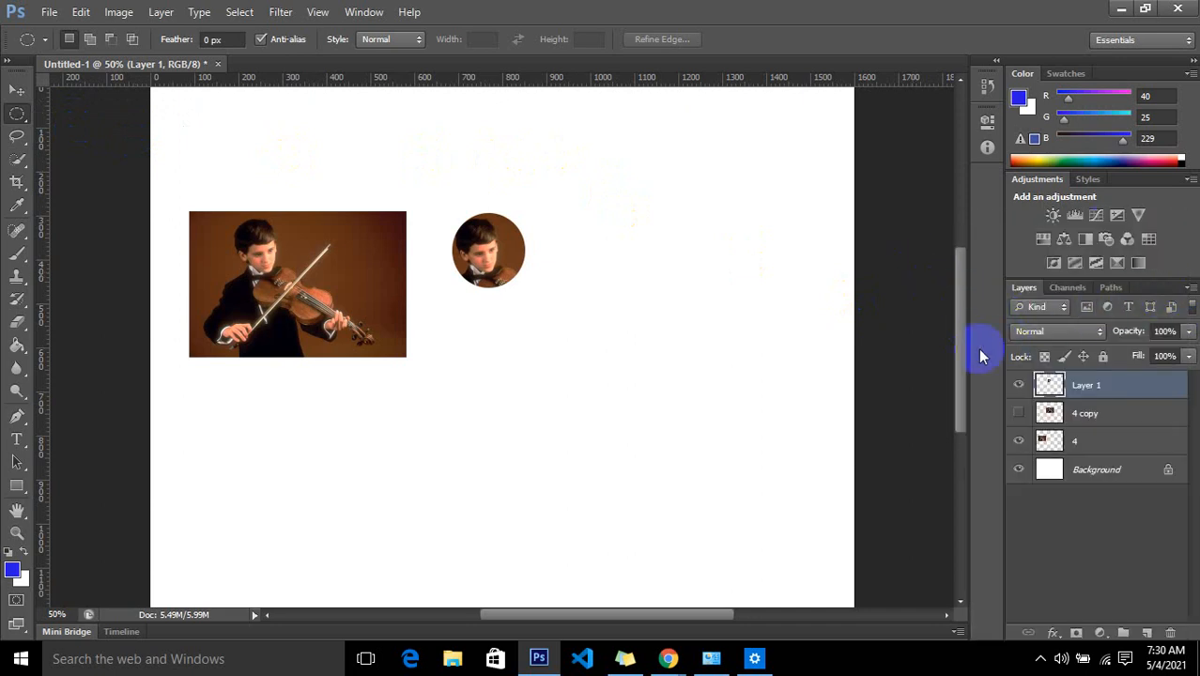
key("ctrl+shift+n")
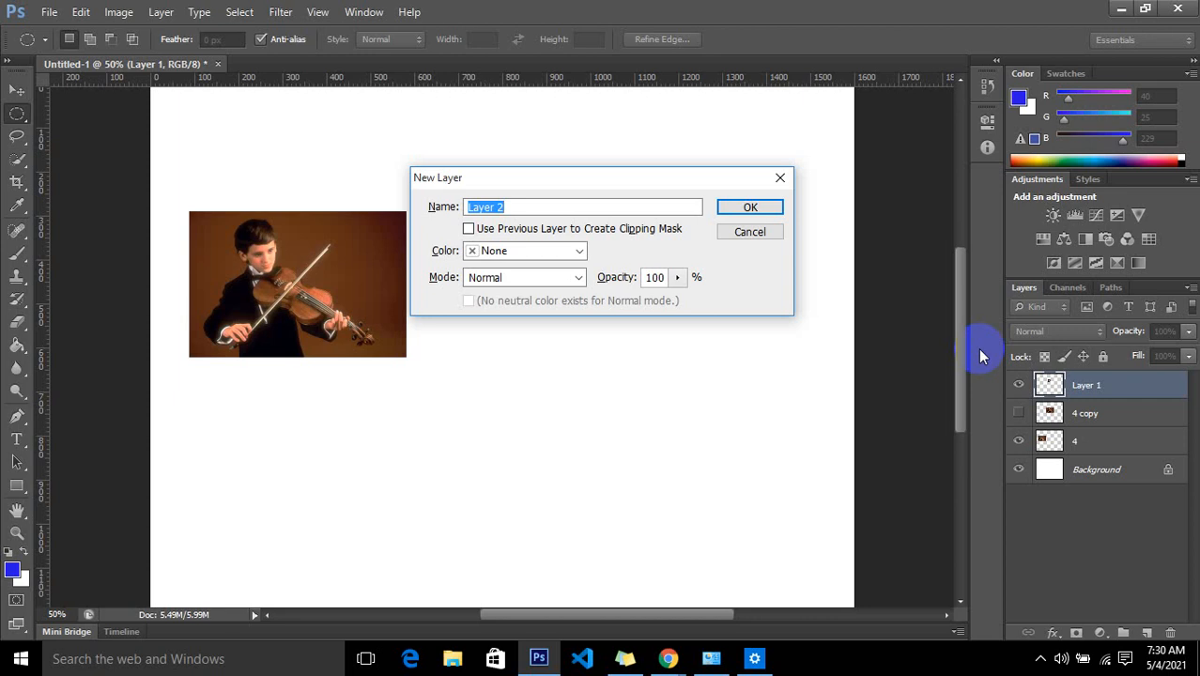
type("circle")
key("Return")
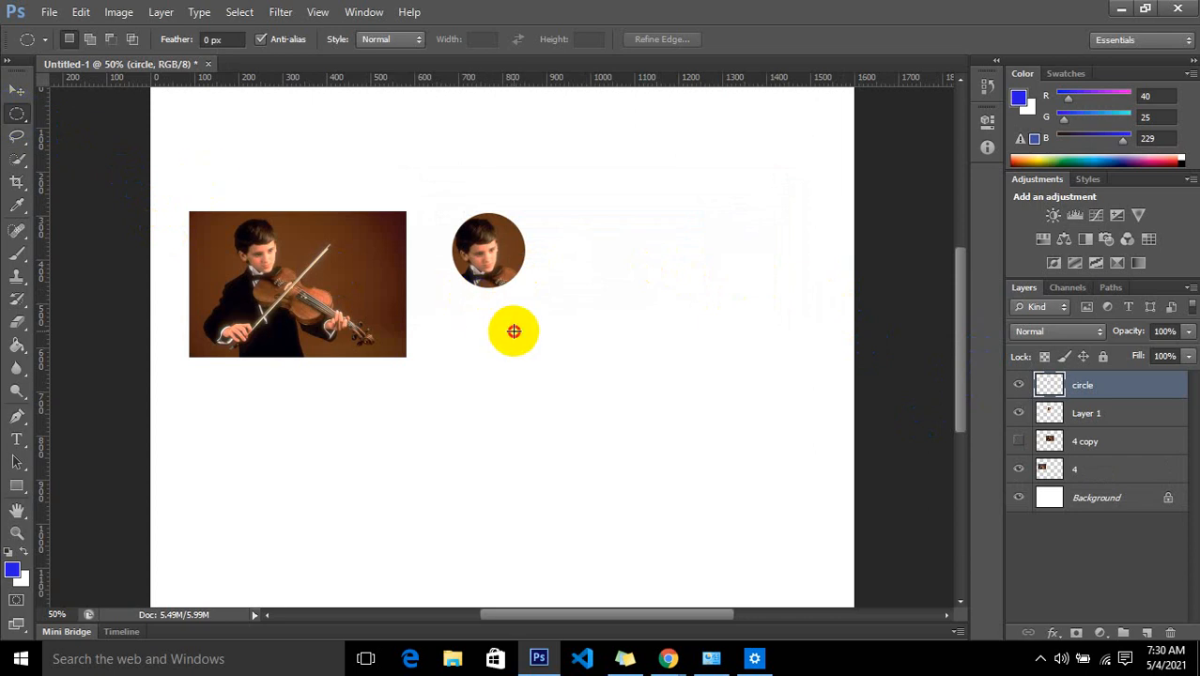
Draw an elliptical selection below the circular head and try to add a narrow vertical rectangular selection to it
left_click_drag(513, 331, 659, 483)
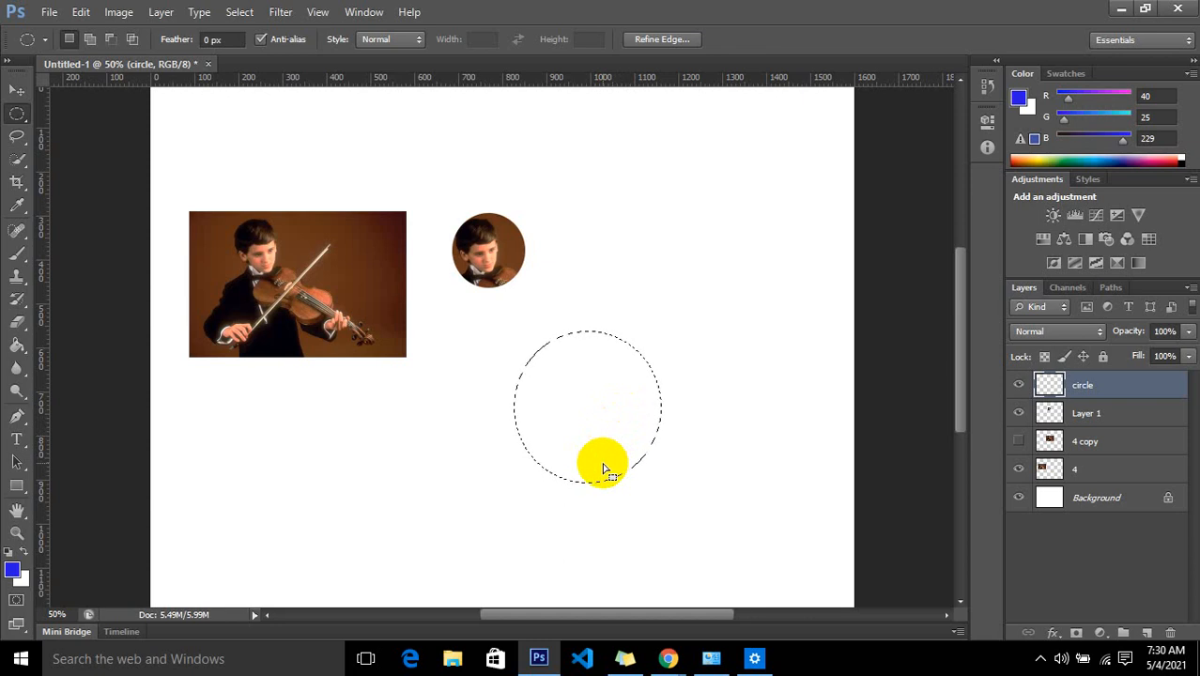
left_click(108, 40)
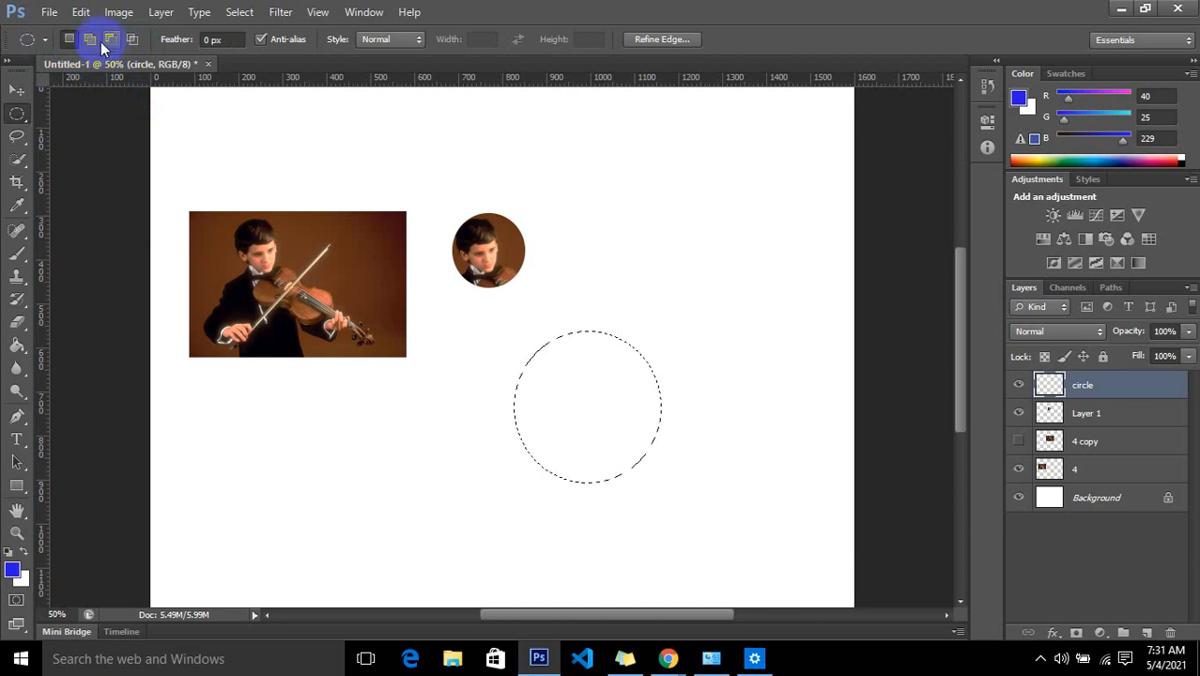
left_click(91, 41)
left_click(18, 114)
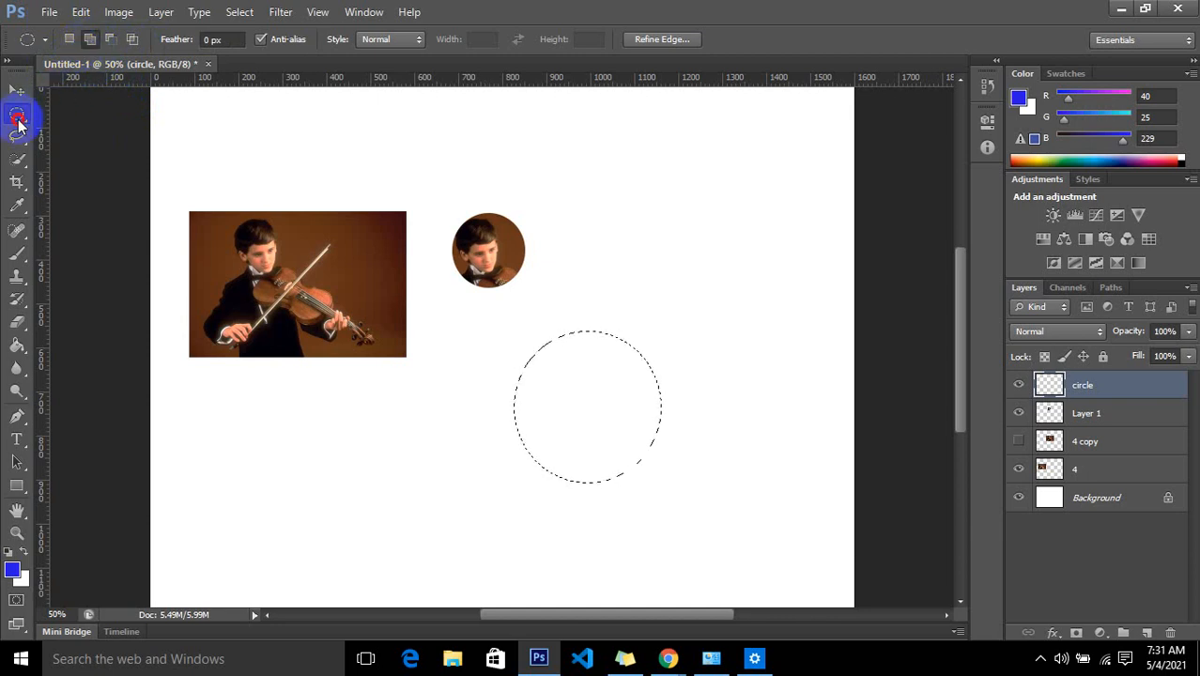
left_click(57, 110)
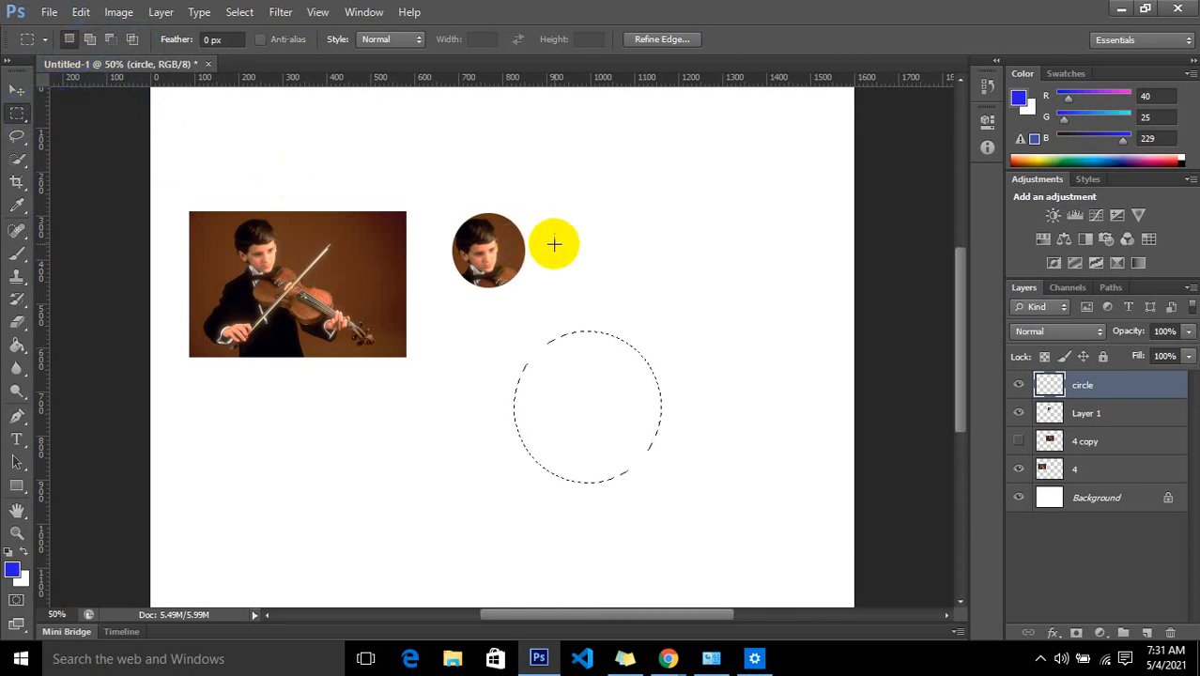
left_click_drag(585, 230, 601, 351)
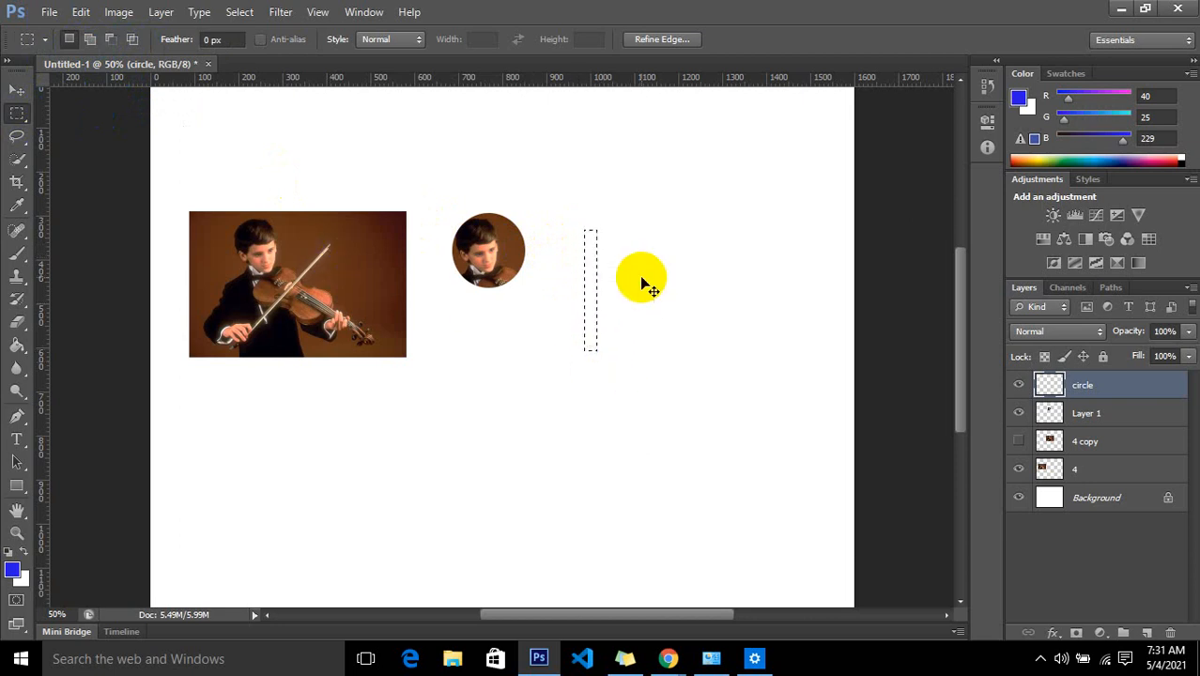
left_click(608, 283)
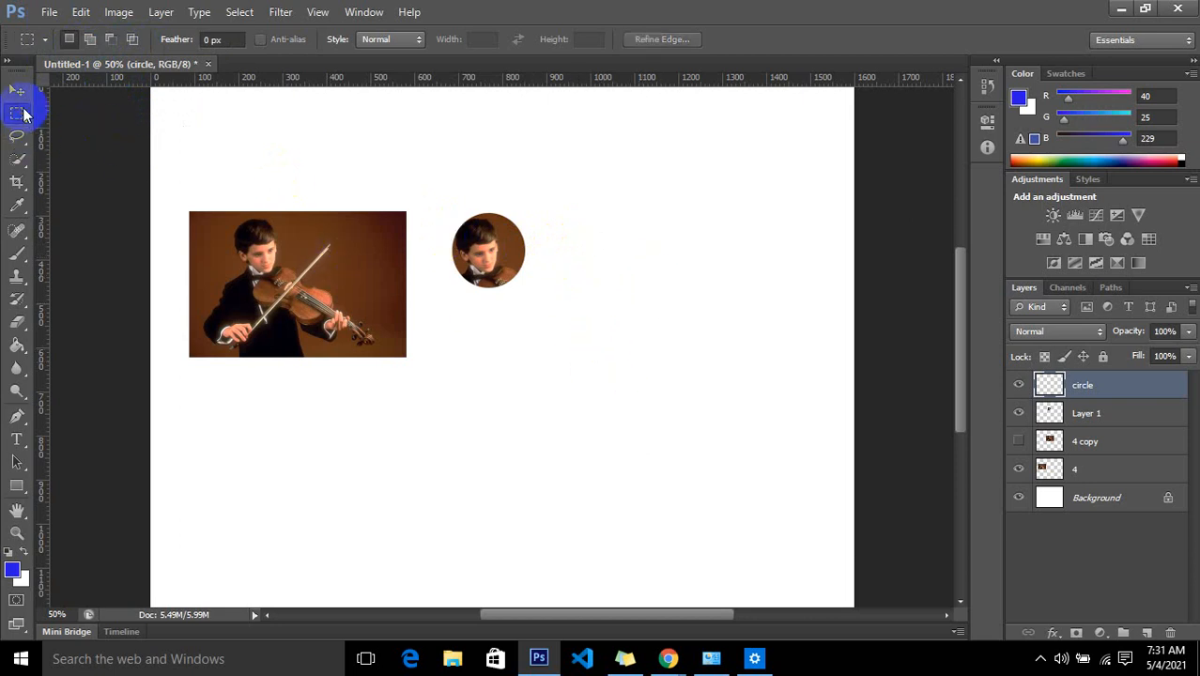
Draw a perfectly circular selection in the white area below the circular head with the Elliptical Marquee tool
right_click(20, 112)
left_click(64, 112)
right_click(19, 110)
left_click(84, 127)
left_click_drag(617, 311, 729, 426)
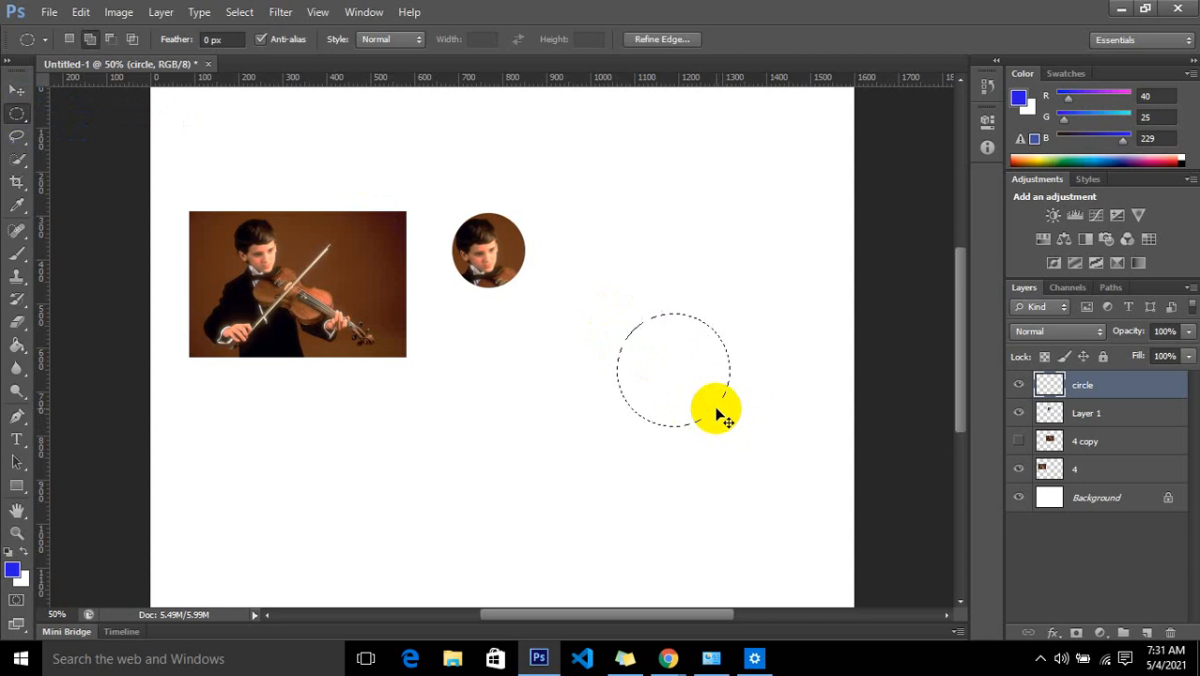
left_click_drag(483, 363, 628, 425)
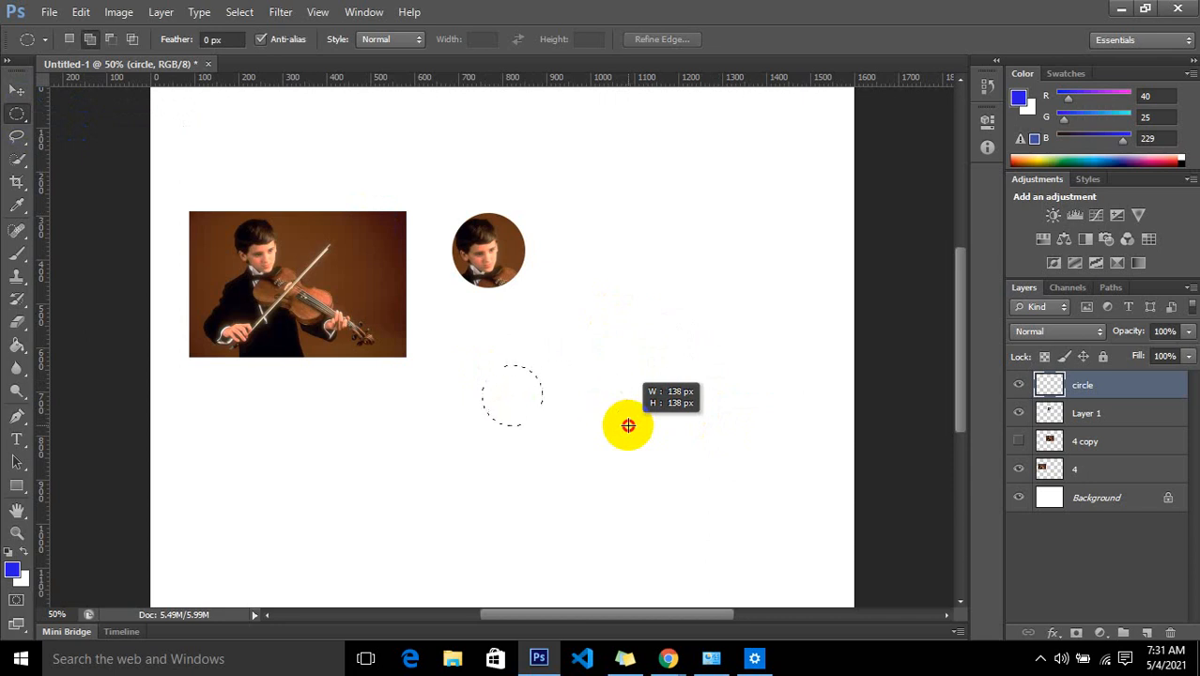
left_click_drag(628, 426, 713, 523)
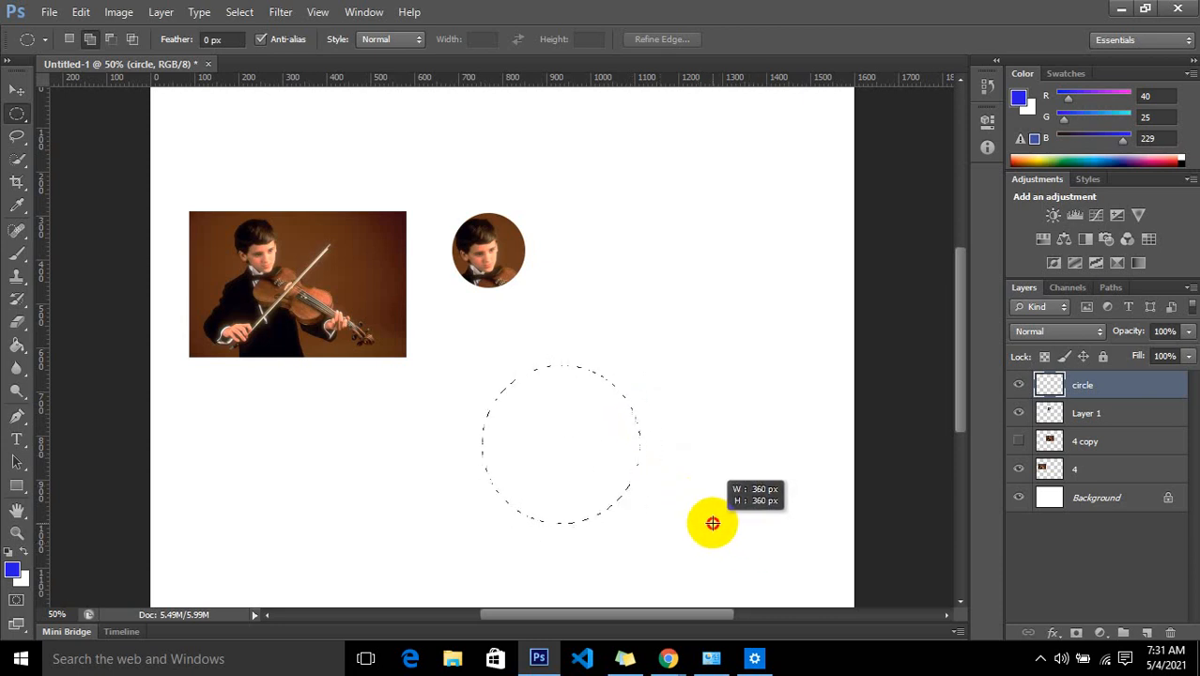
left_click_drag(713, 523, 666, 513)
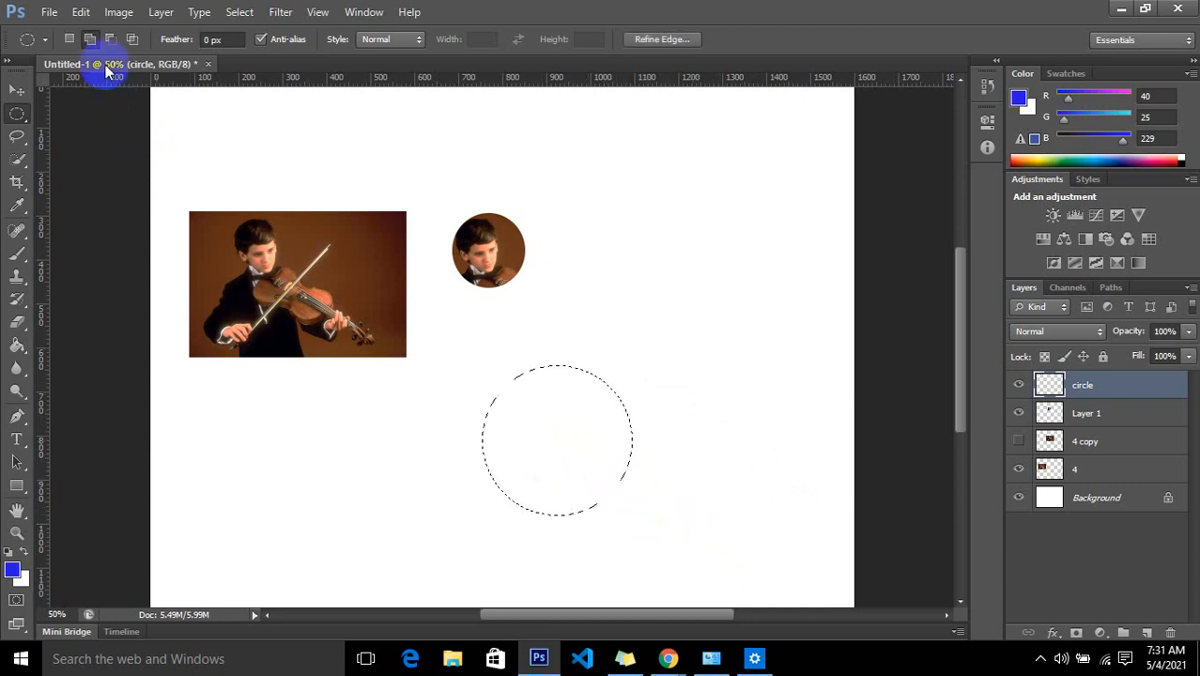
Add a narrow vertical rectangular selection that overlaps the top of the circular selection, using Add to selection mode
left_click(19, 116)
left_click(85, 111)
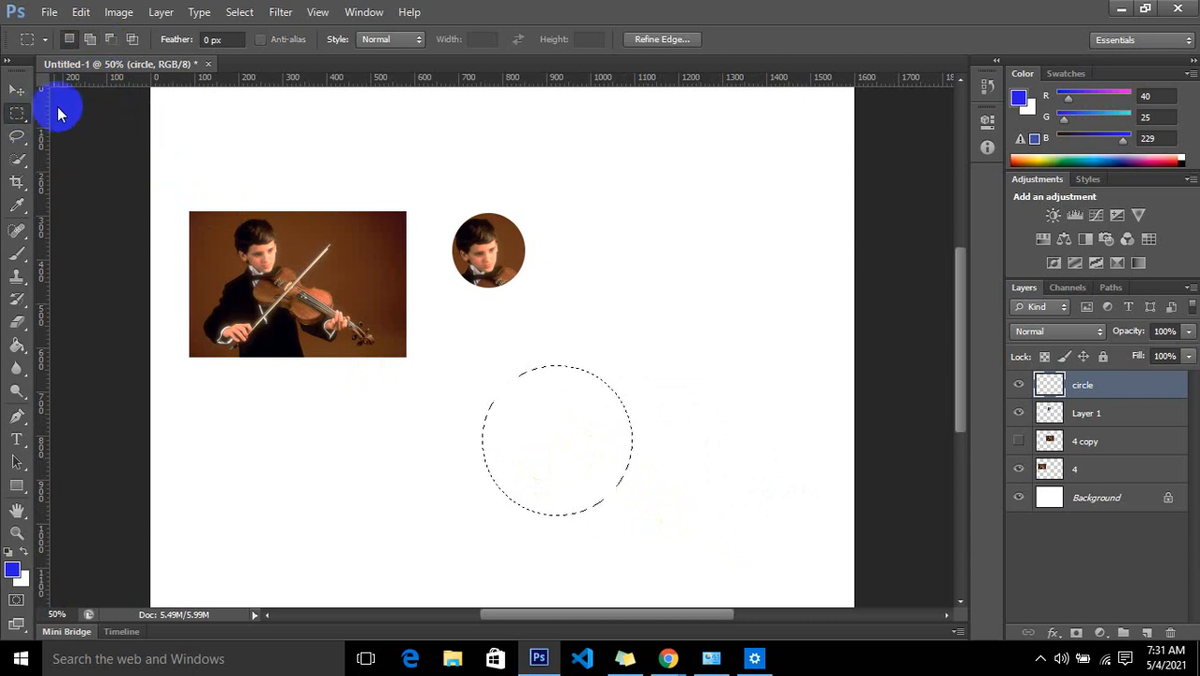
left_click(89, 39)
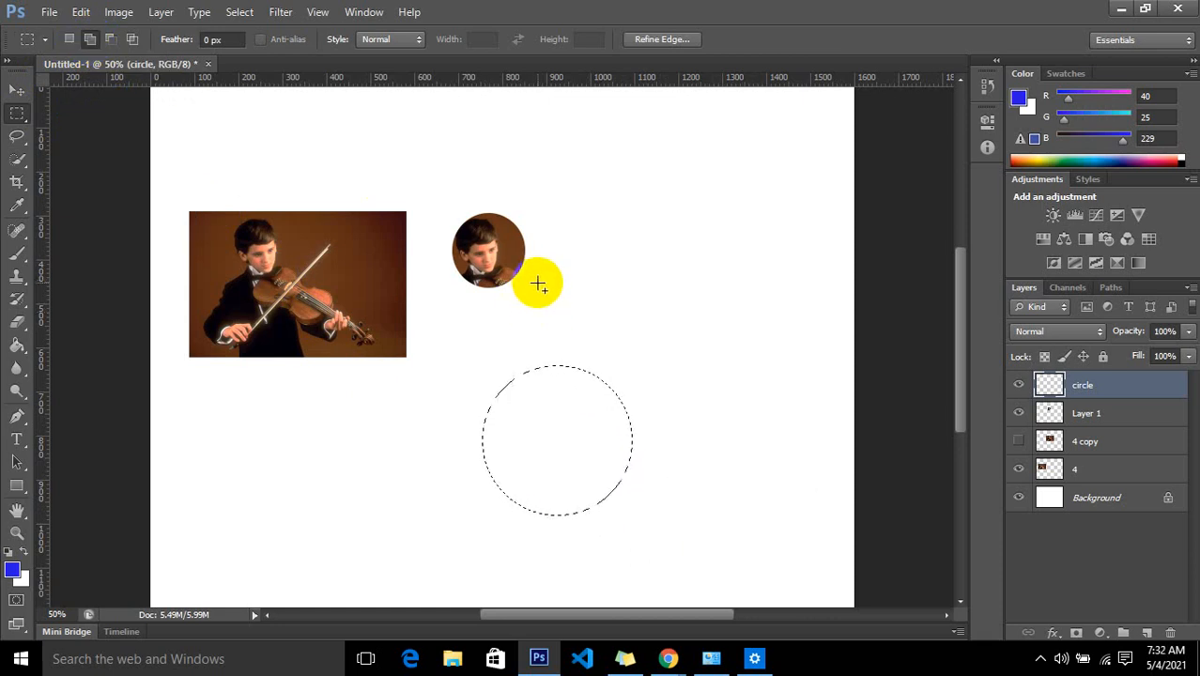
left_click_drag(540, 275, 575, 379)
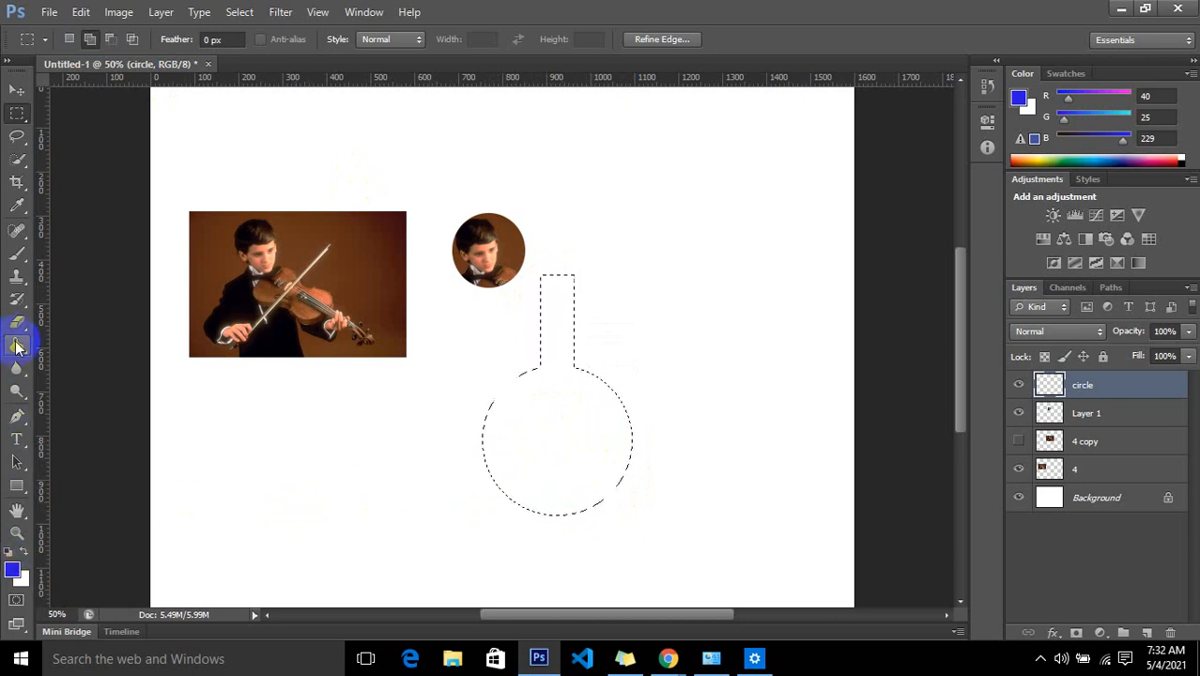
Fill the combined circle-and-rectangle selection with PANTONE Purple C using the Paint Bucket tool
left_click_drag(17, 347, 86, 361)
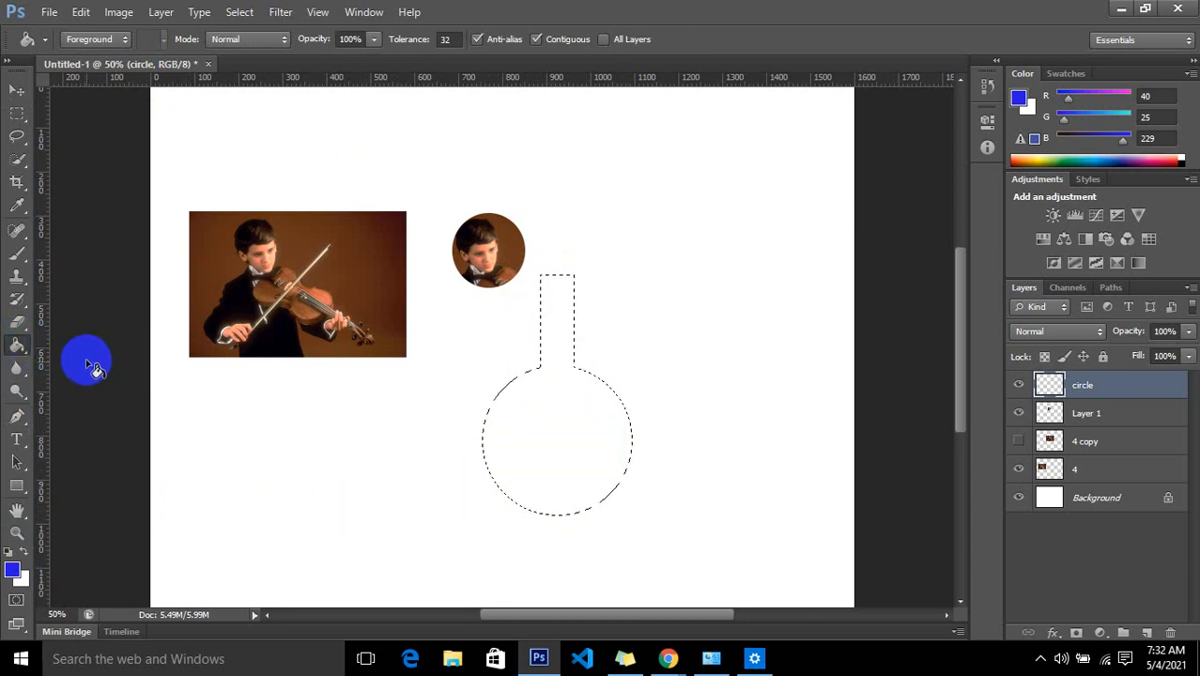
left_click(16, 569)
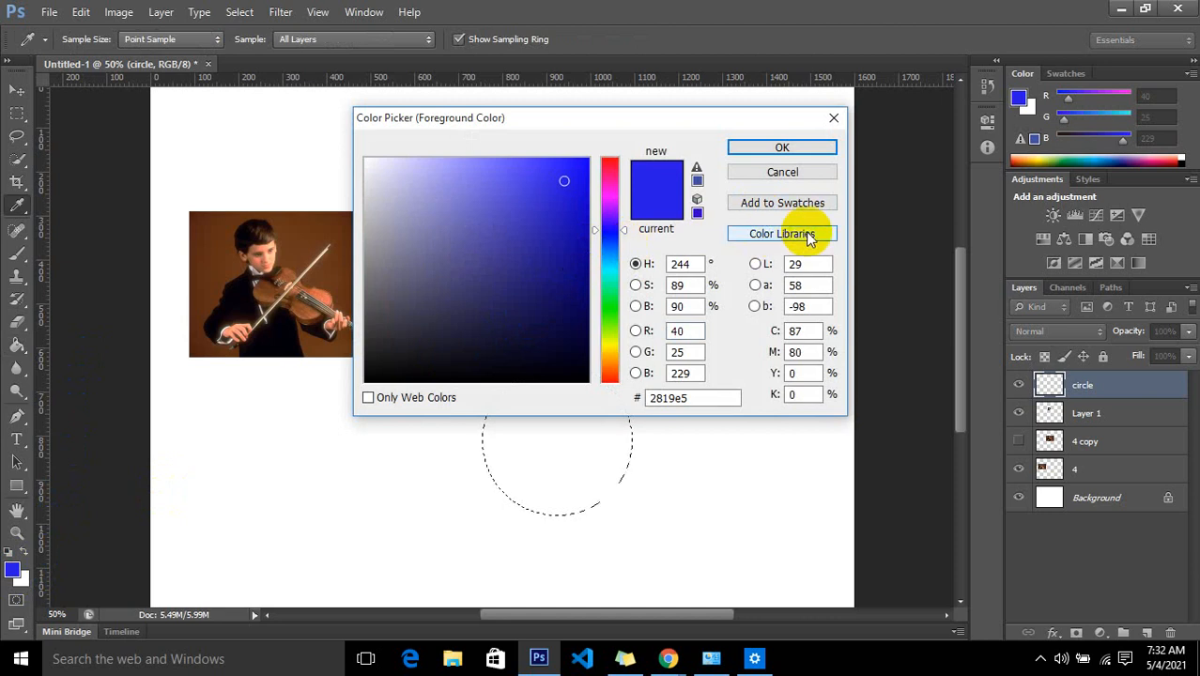
left_click(811, 235)
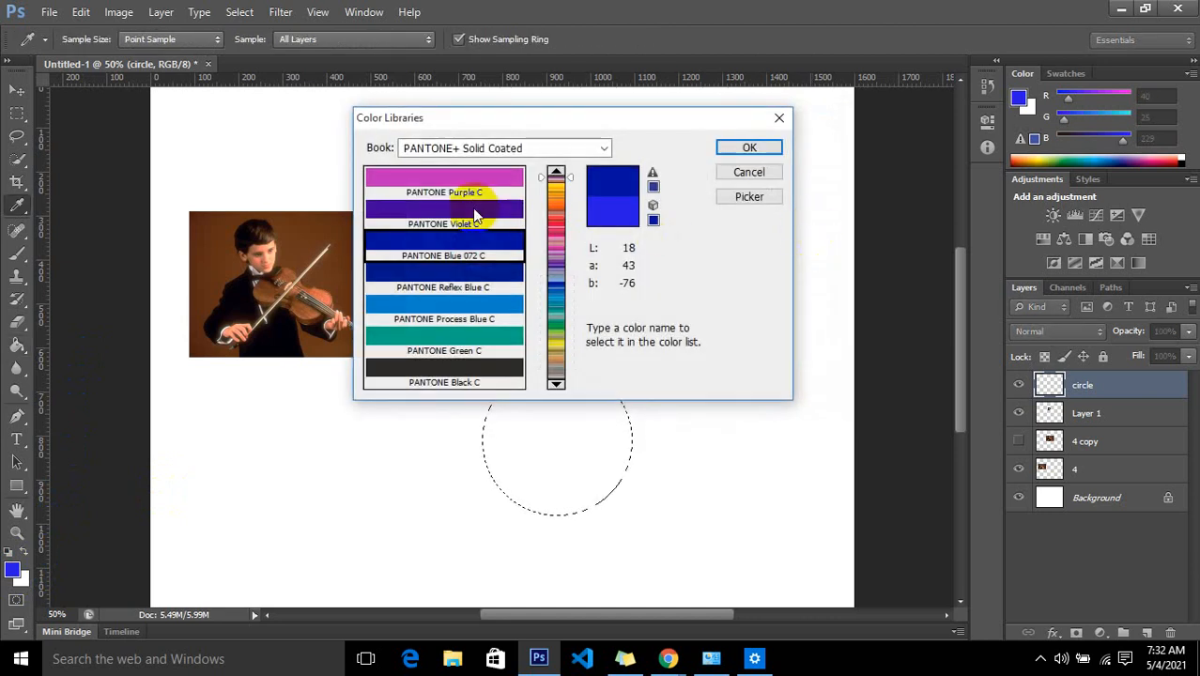
left_click(489, 186)
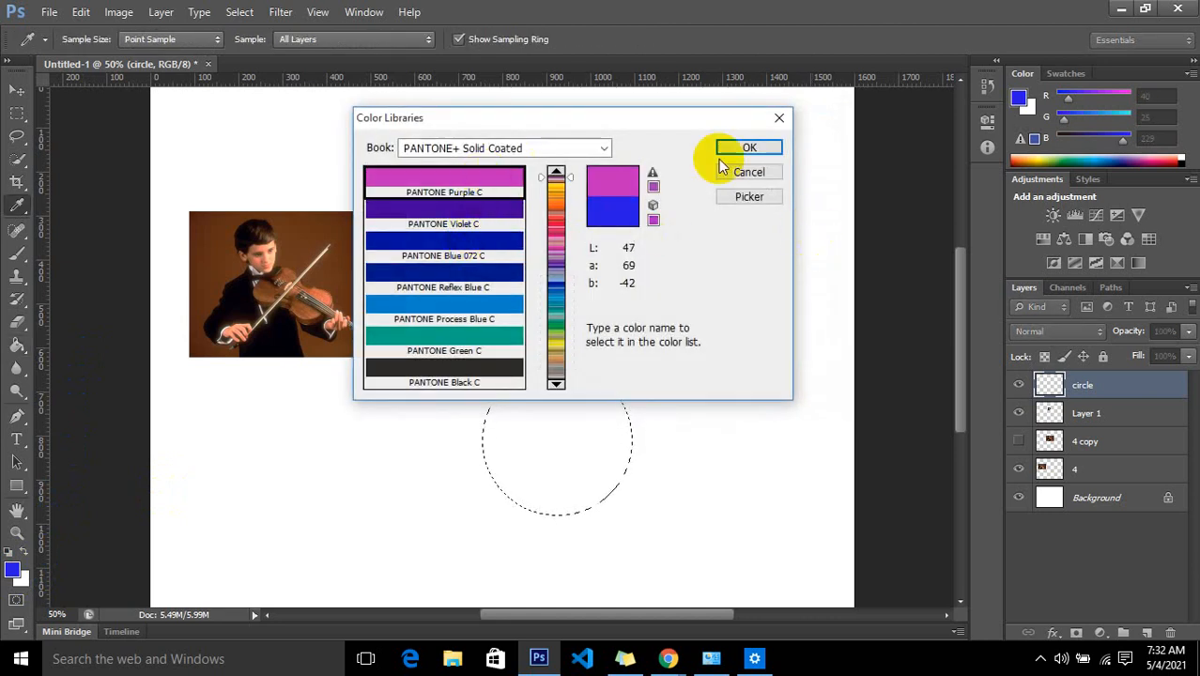
left_click(749, 149)
left_click(605, 429)
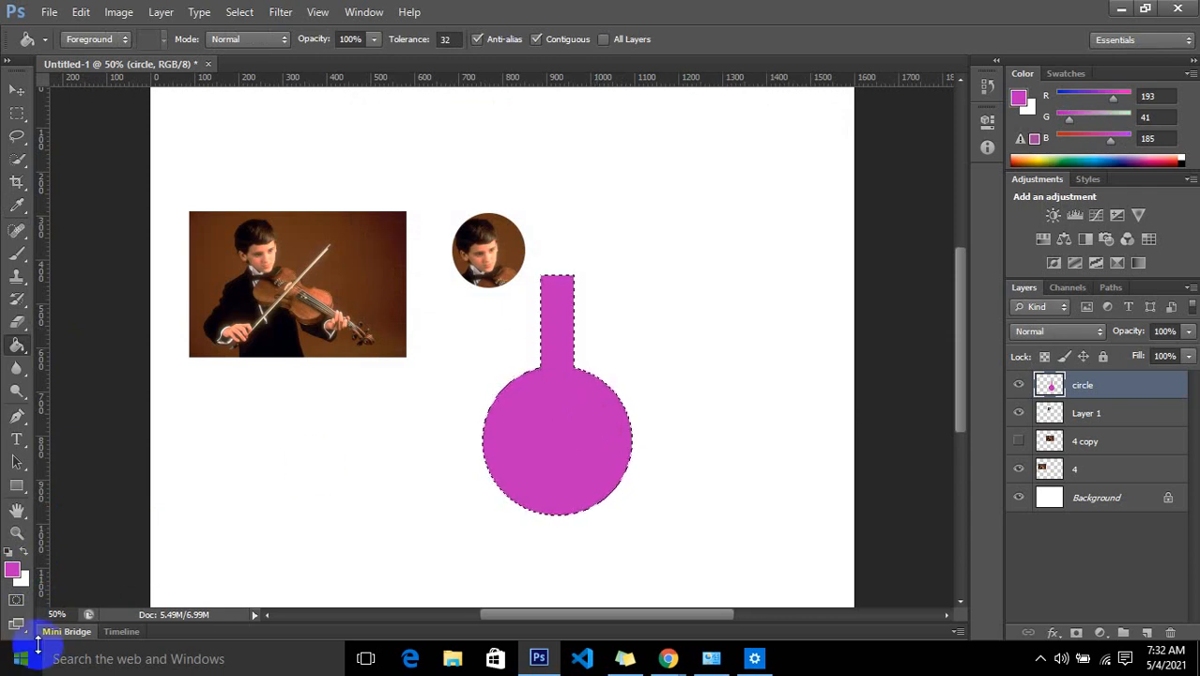
Return to the Rectangular Marquee tool, set the foreground color to PANTONE Blue 072 C and fill the selection with it
left_click(29, 92)
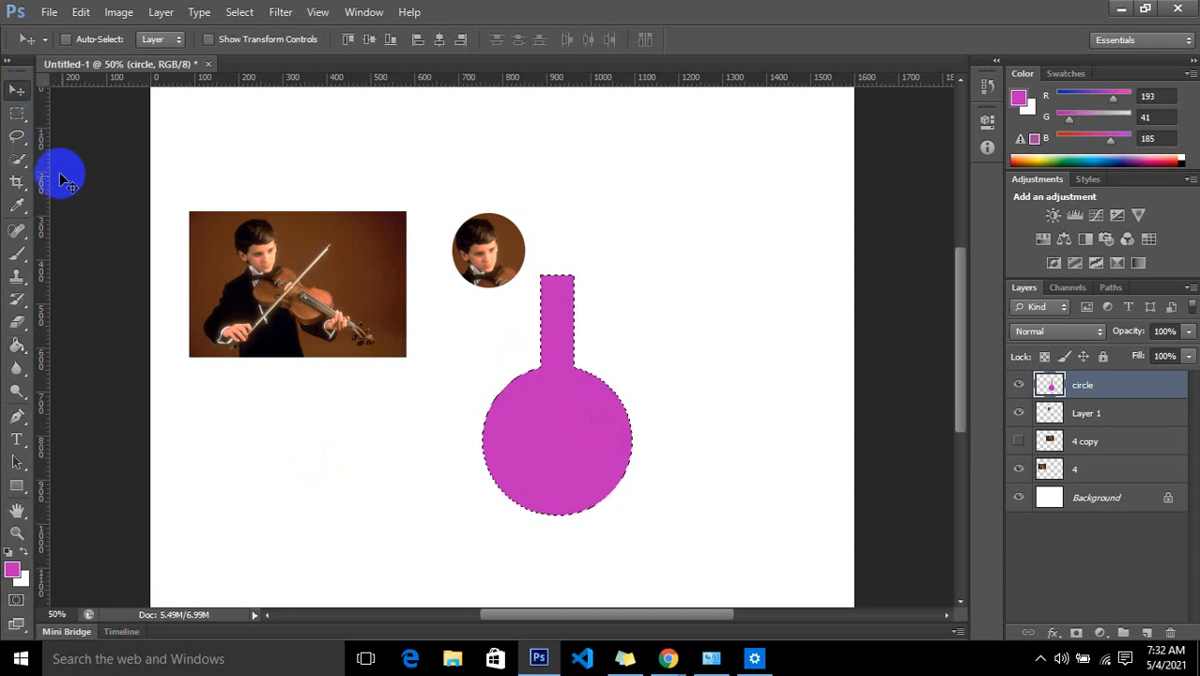
left_click(19, 119)
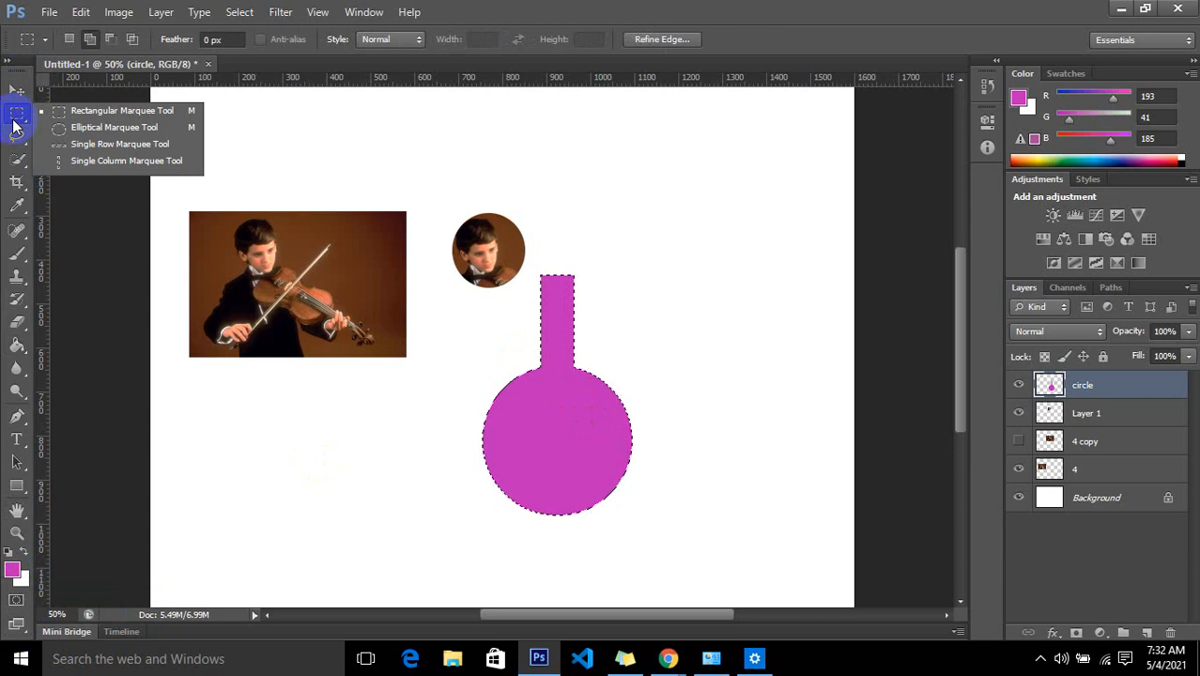
left_click(13, 120)
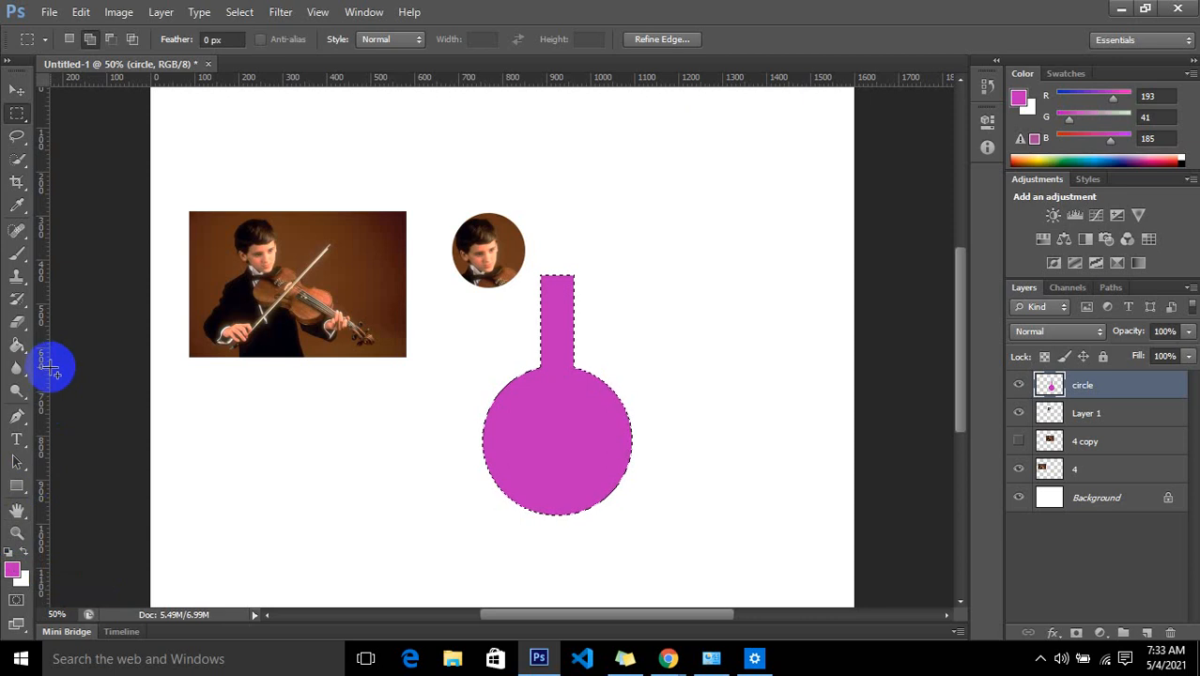
left_click(12, 569)
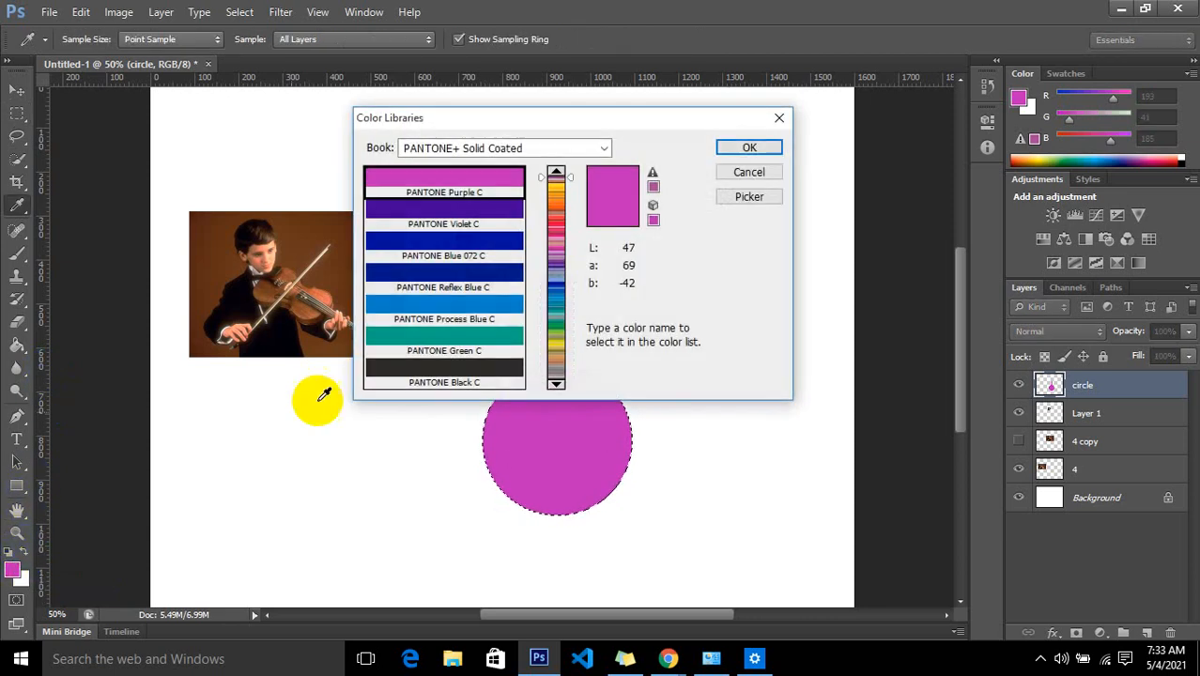
left_click(479, 237)
left_click(744, 149)
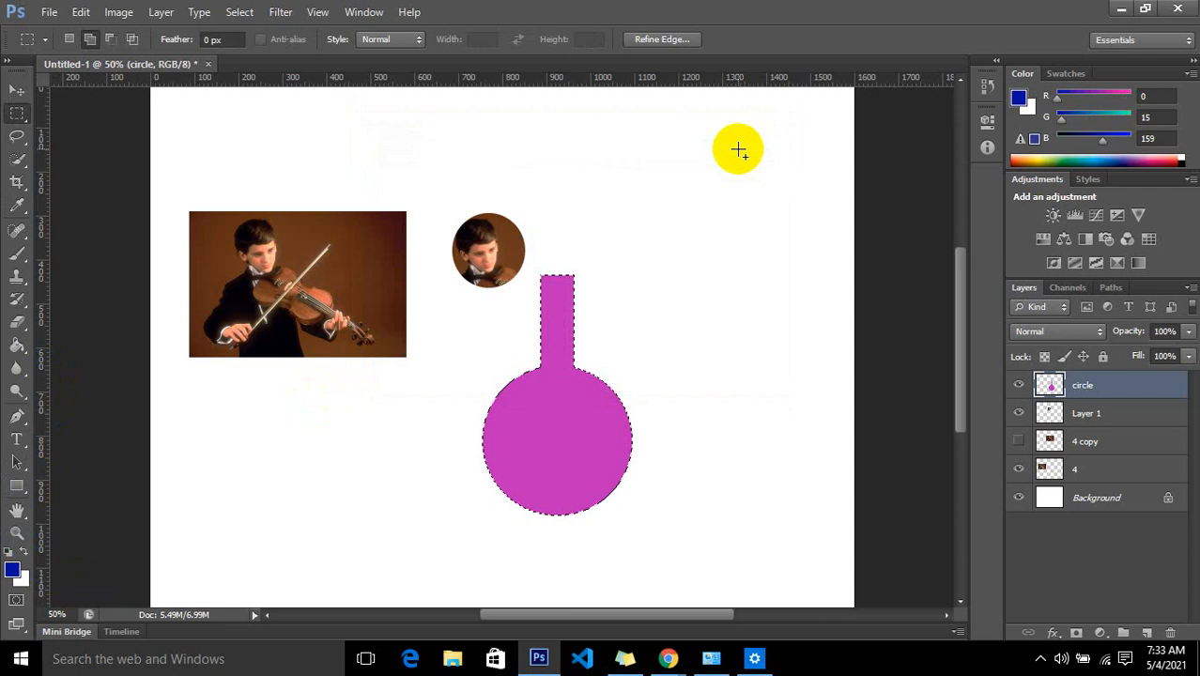
key("alt")
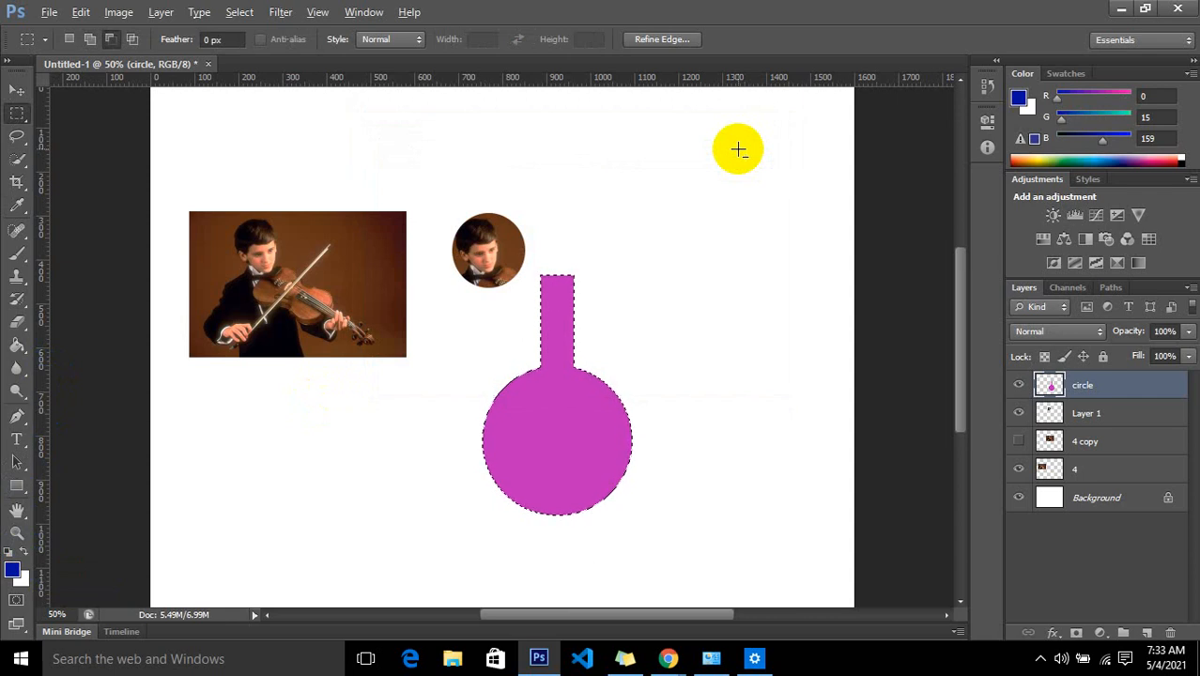
key("alt+BackSpace")
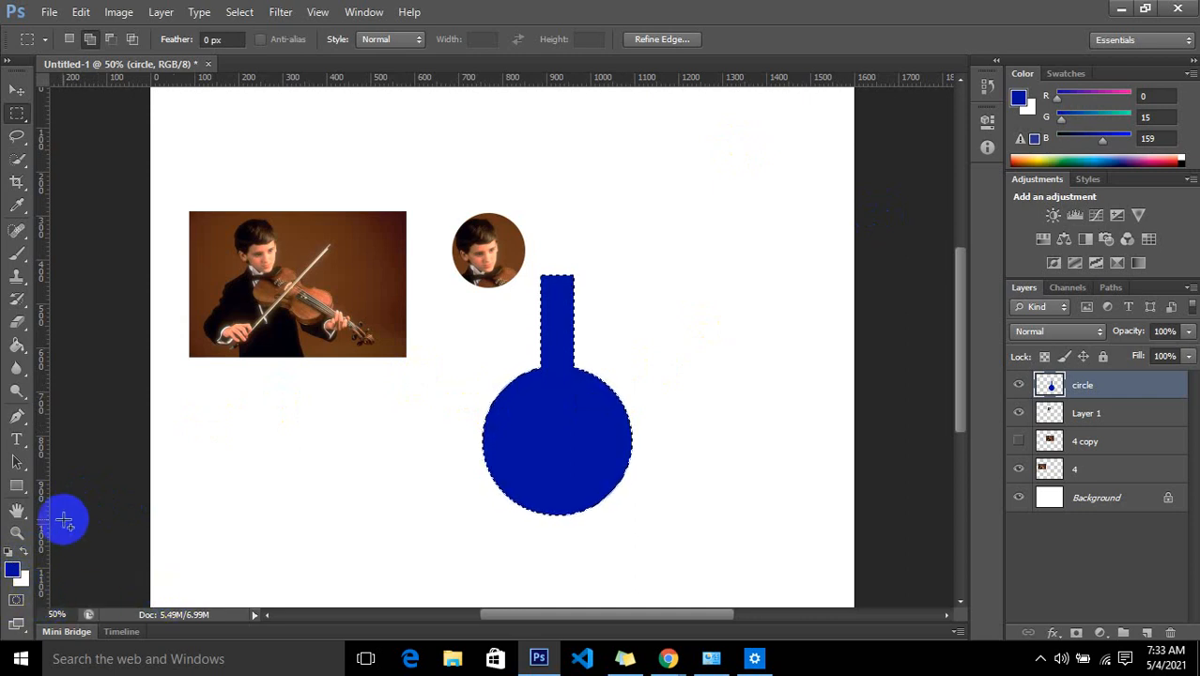
Set the background color to bright red and fill the selection with it, switching once to the foreground blue and back to red
left_click(24, 583)
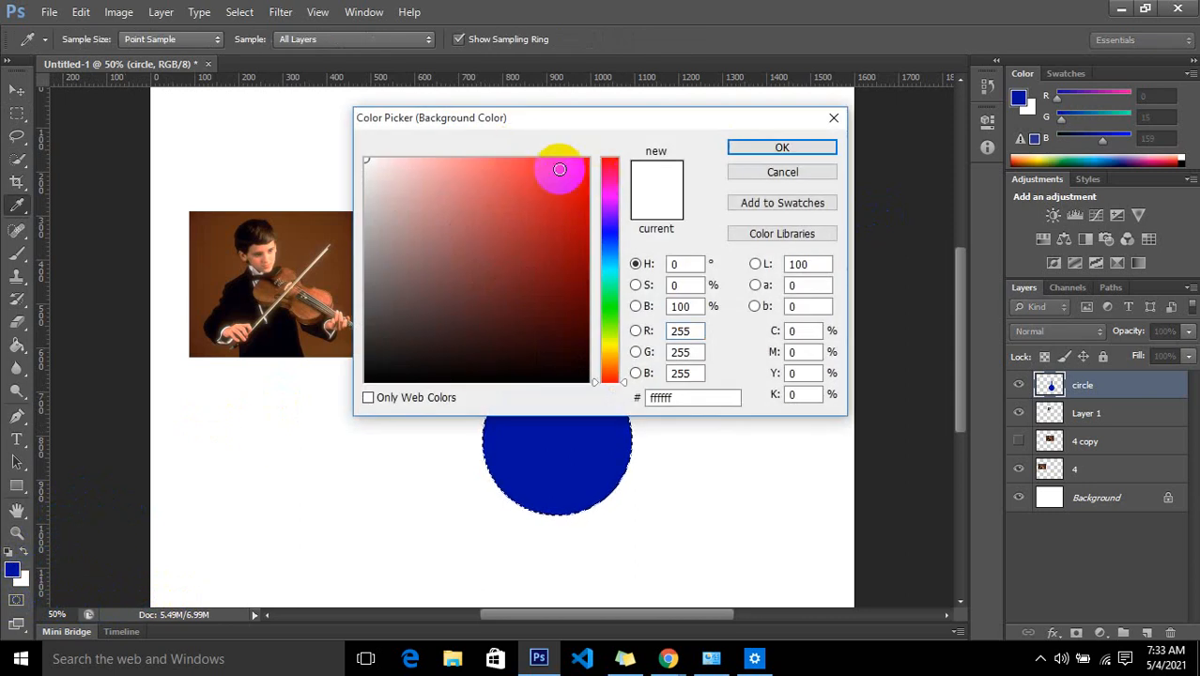
left_click(567, 175)
left_click(783, 148)
key("m")
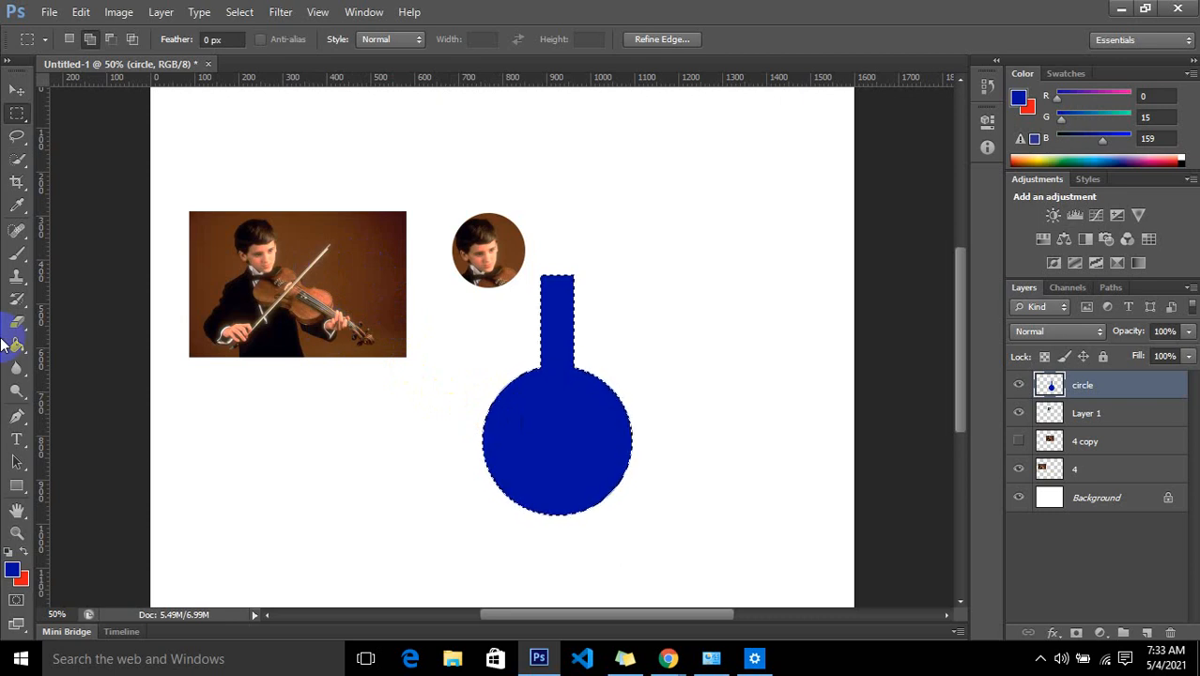
key("ctrl+BackSpace")
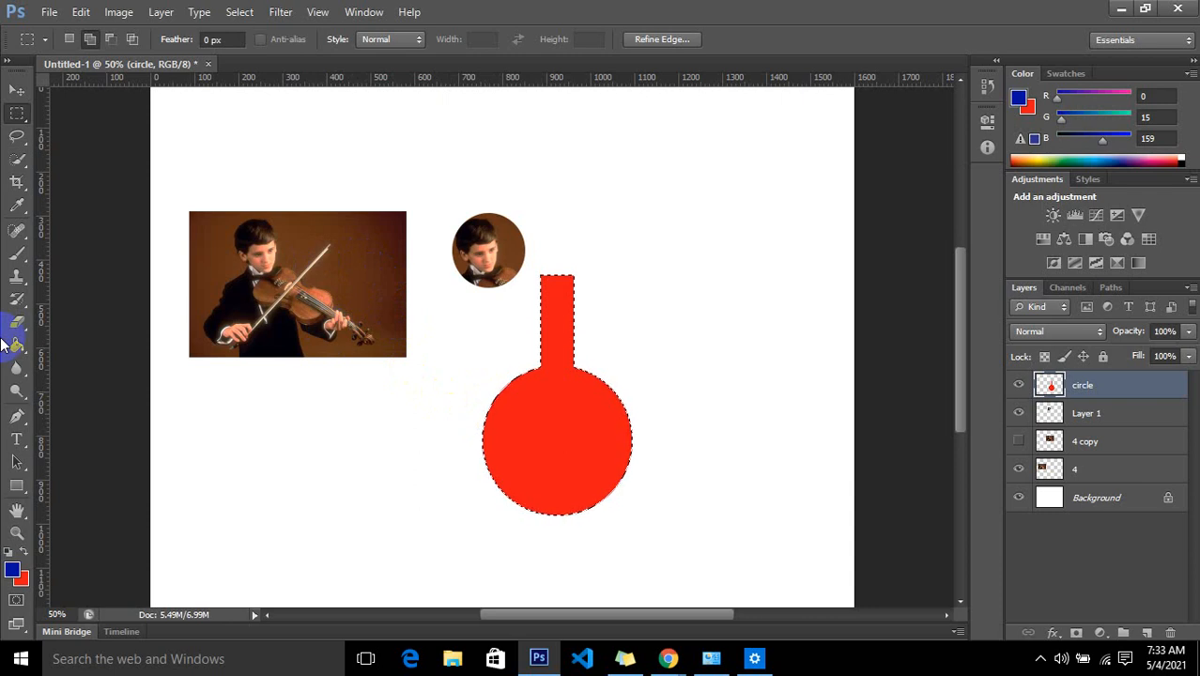
key("alt+BackSpace")
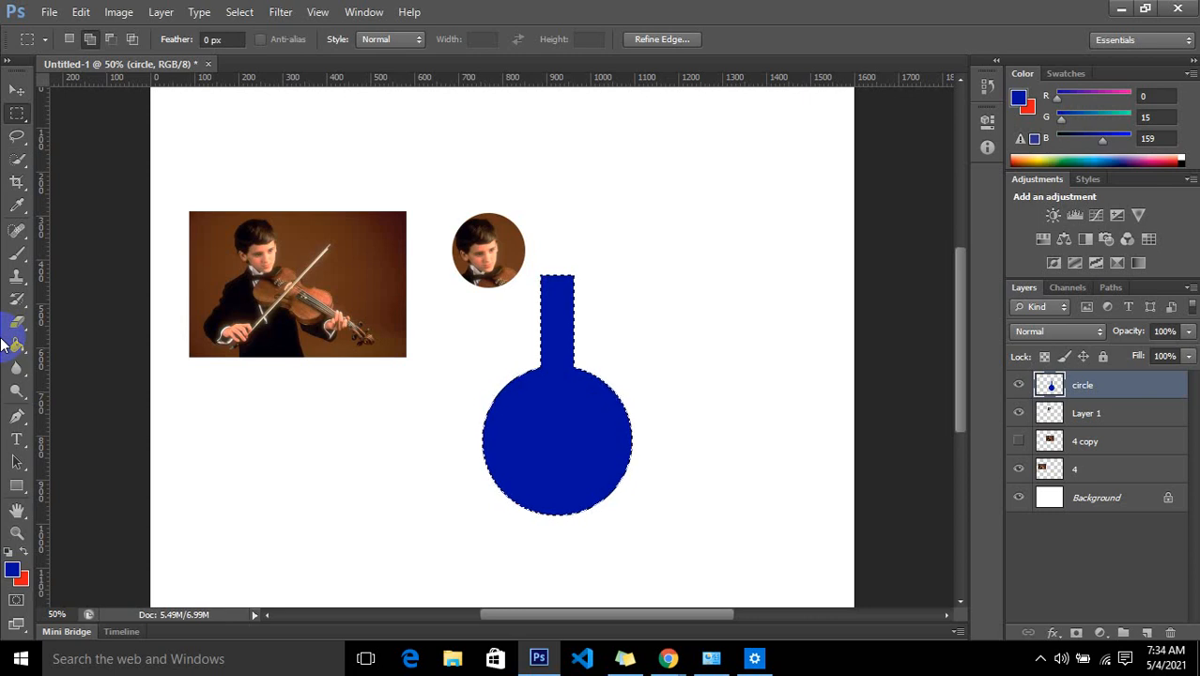
key("ctrl+BackSpace")
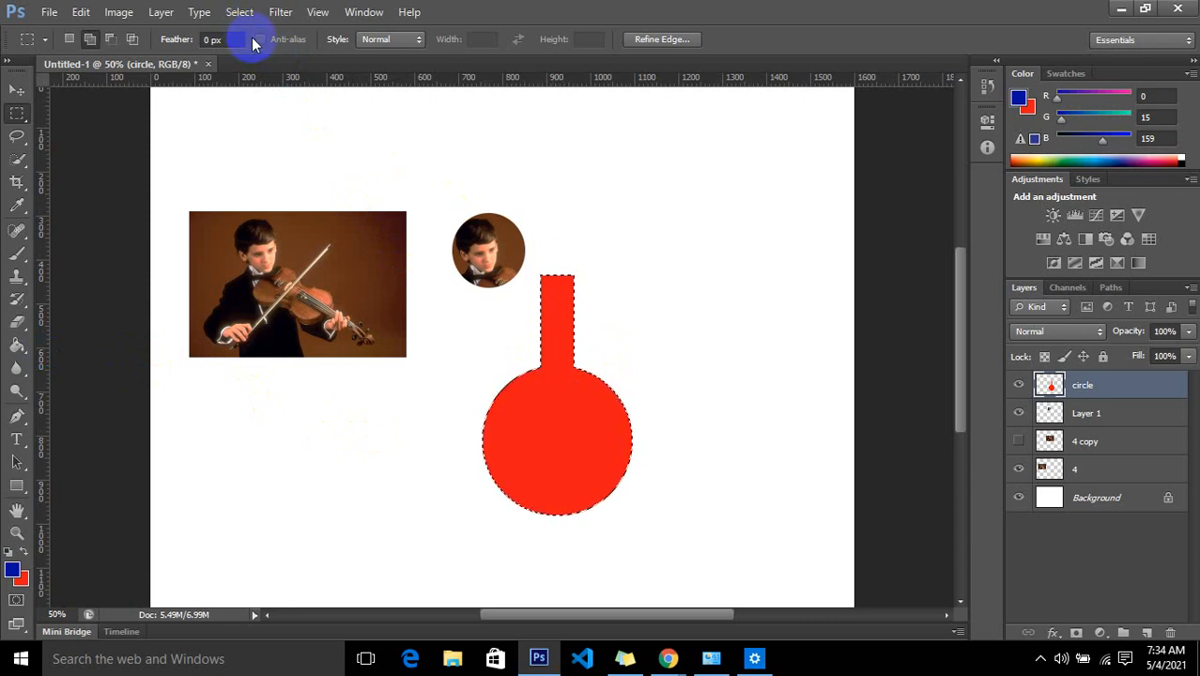
Deselect the red shape, restore its selection, and start a Stroke with a width of 5 px
key("ctrl+d")
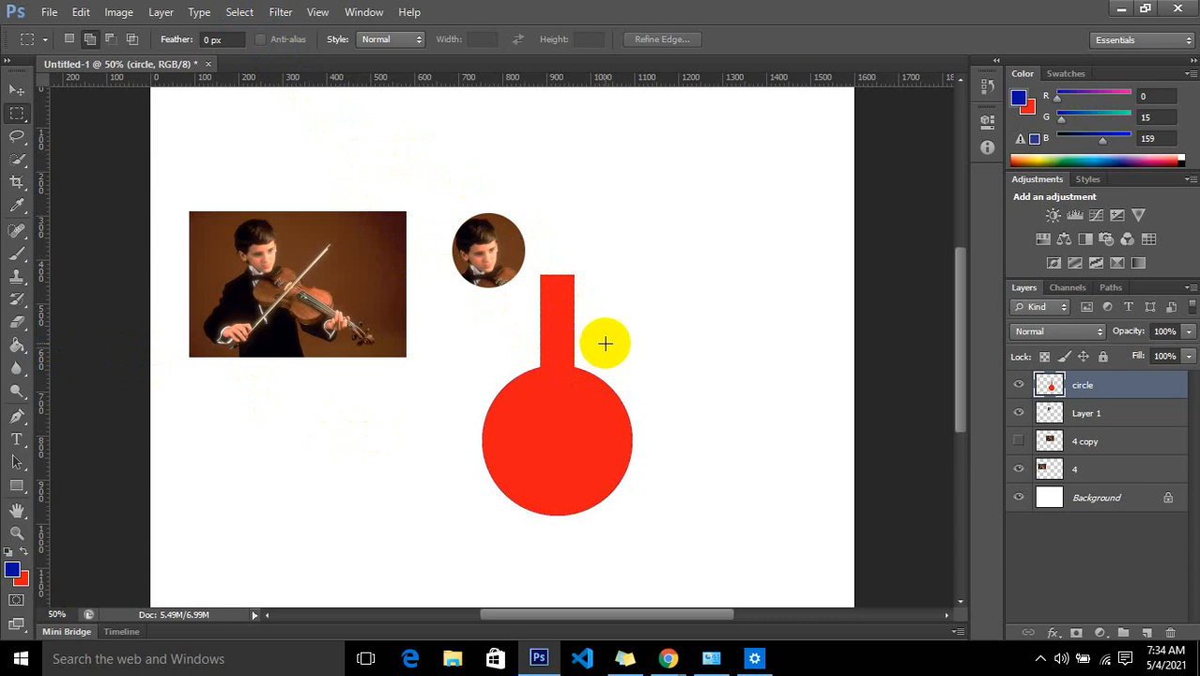
key("ctrl+shift+d")
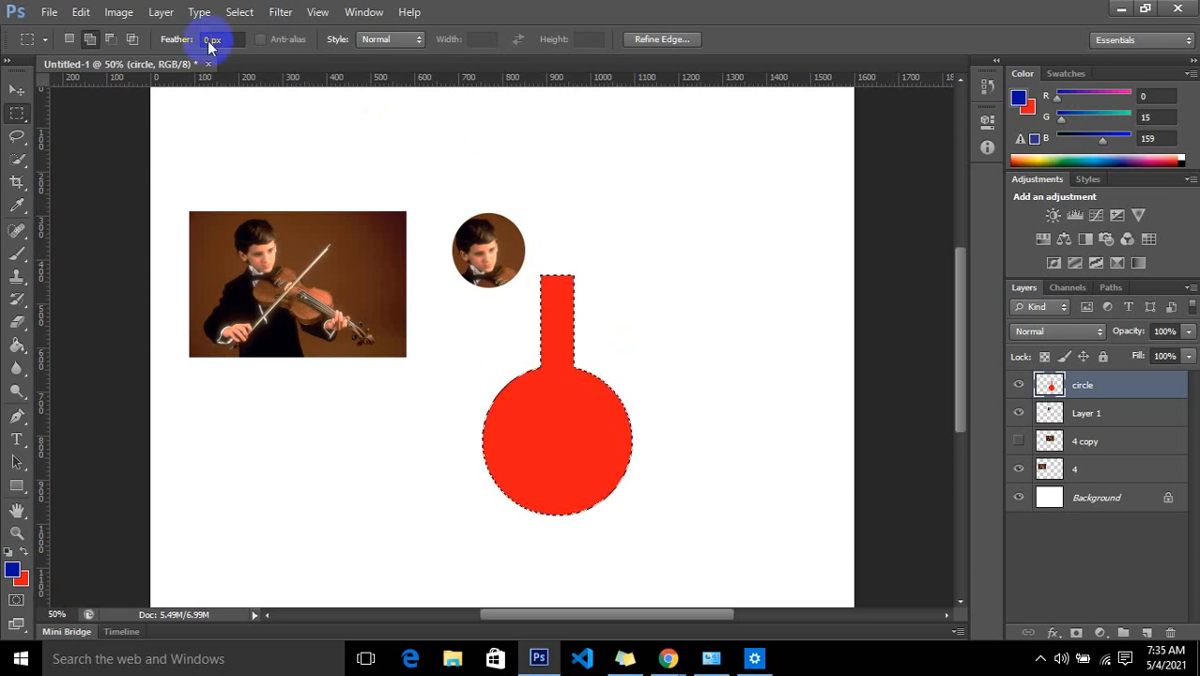
left_click(82, 17)
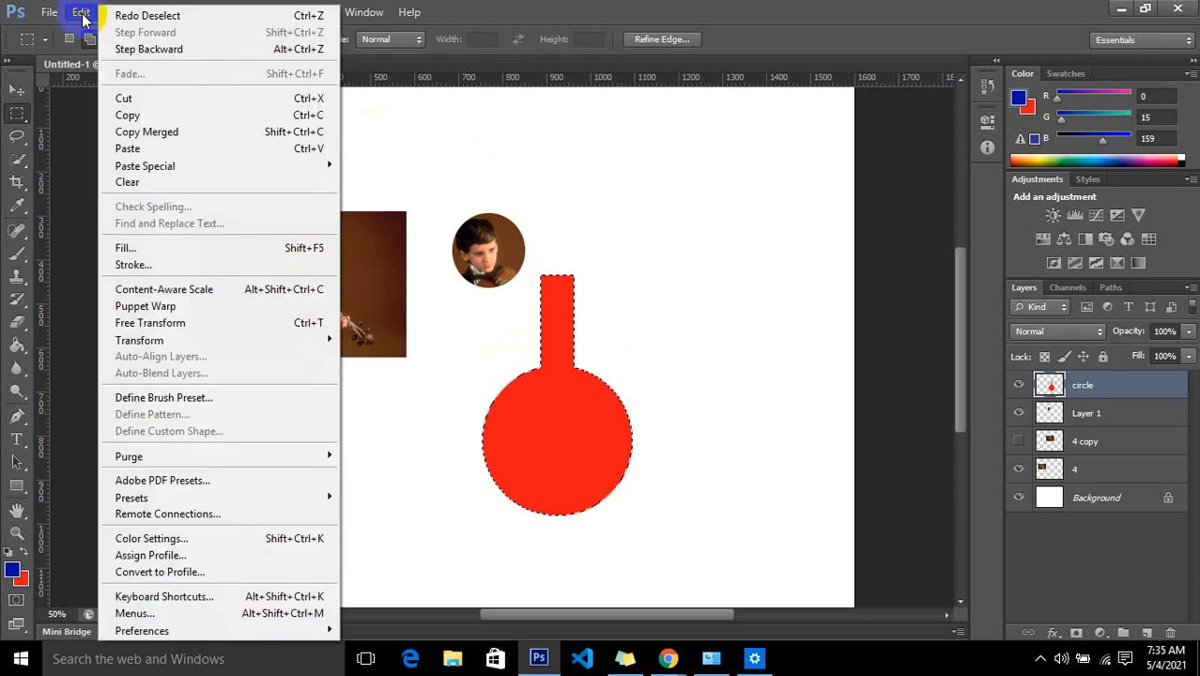
left_click(186, 266)
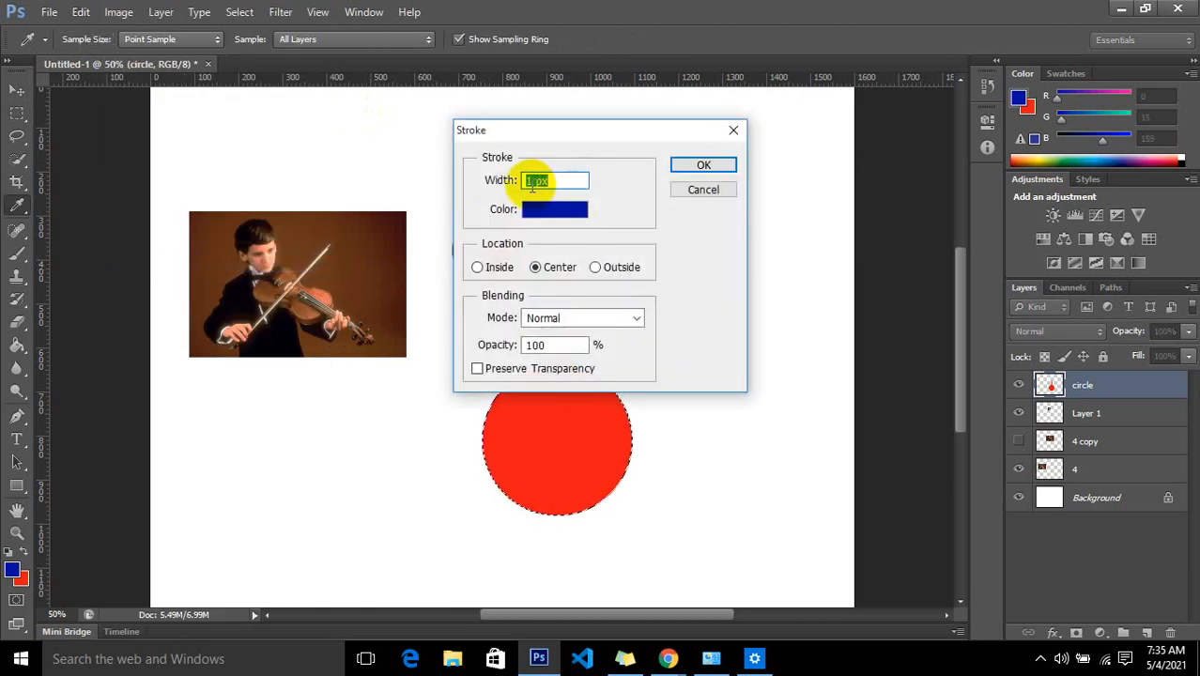
left_click(532, 180)
left_click_drag(533, 181, 512, 182)
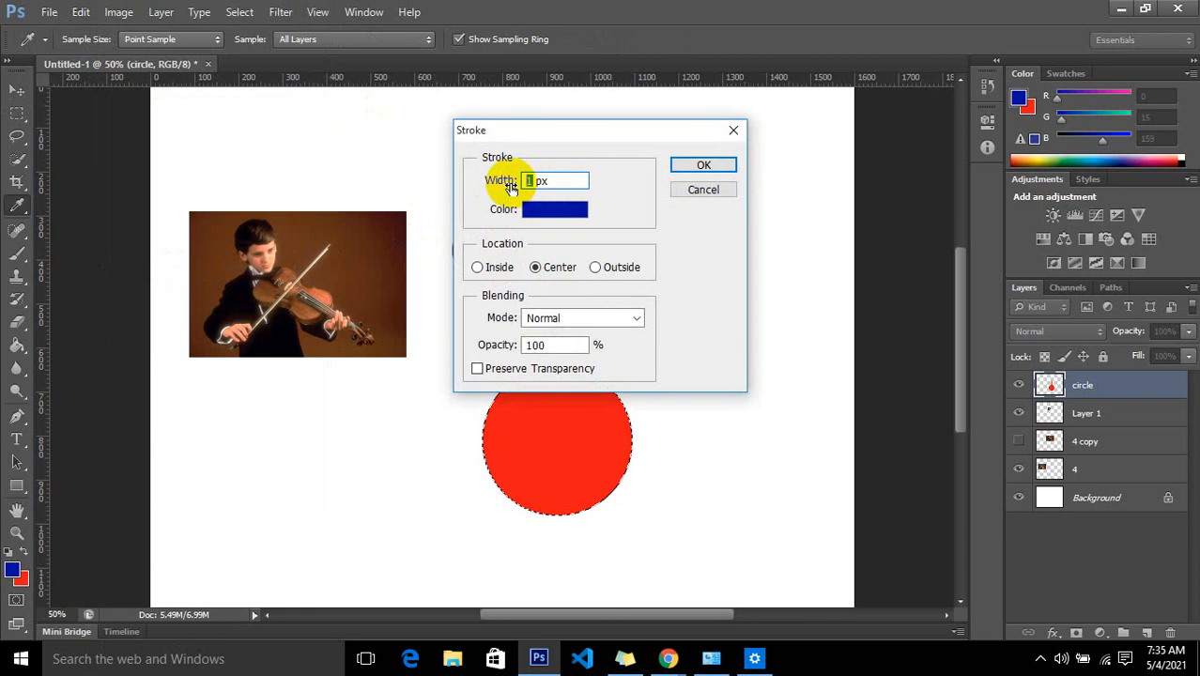
type("5")
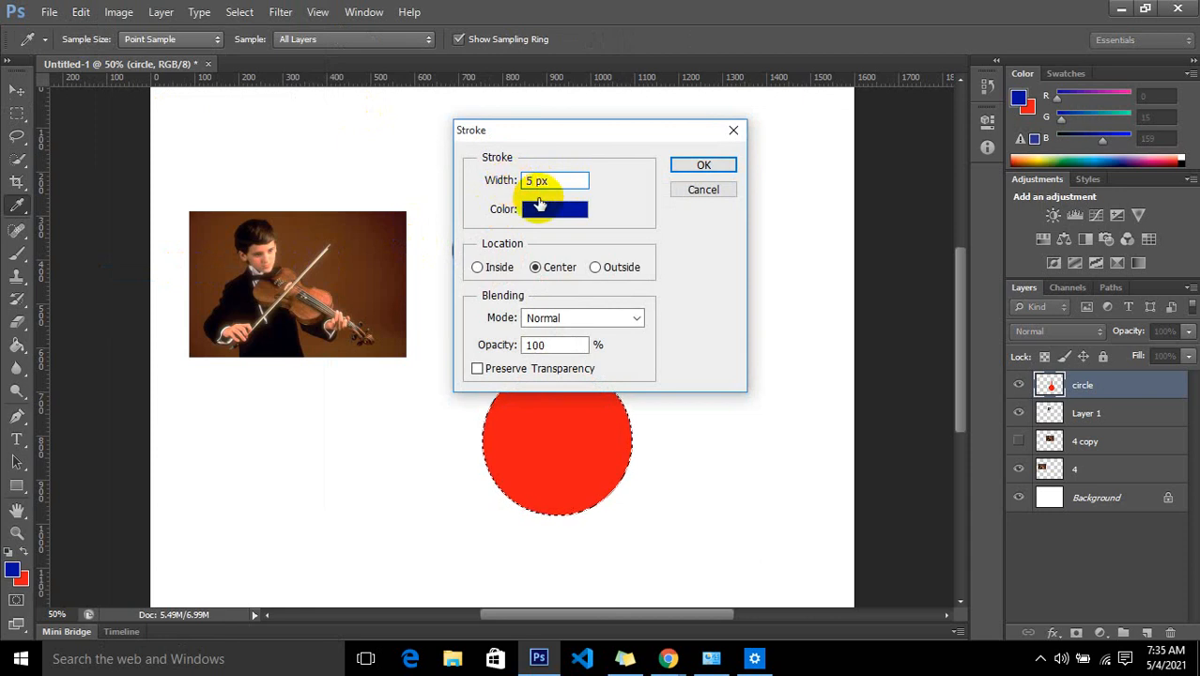
Set the stroke color to PANTONE 7616 C, apply the centered stroke to the red shape and deselect it
left_click(555, 217)
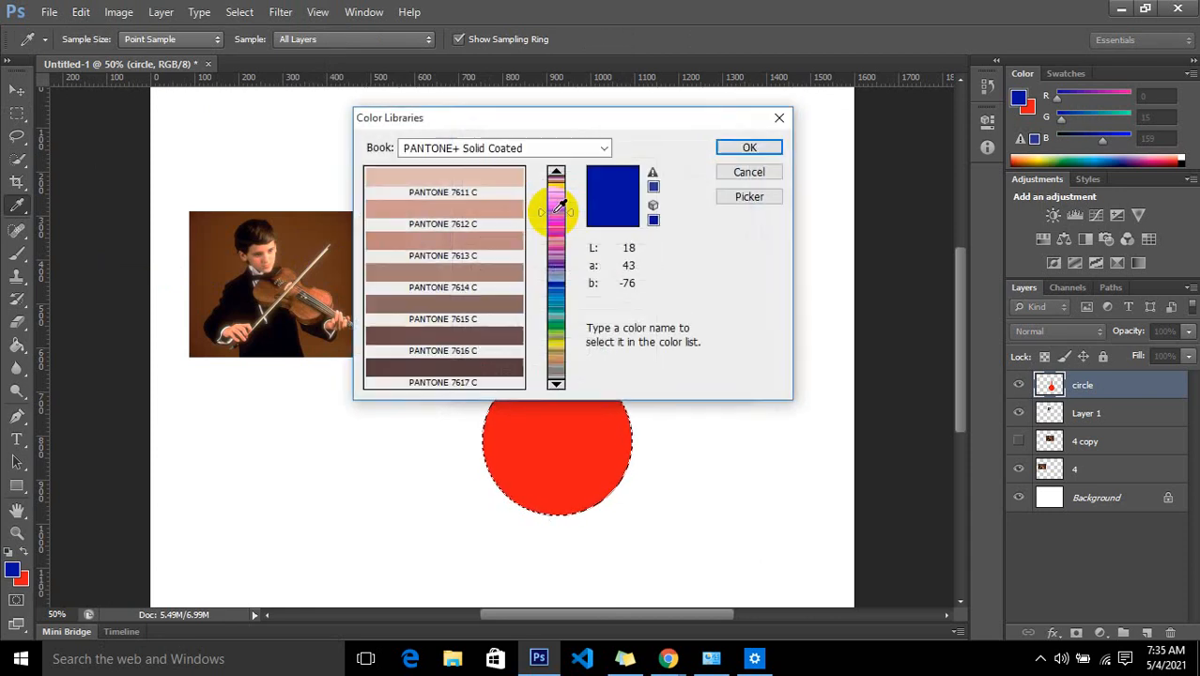
left_click(479, 344)
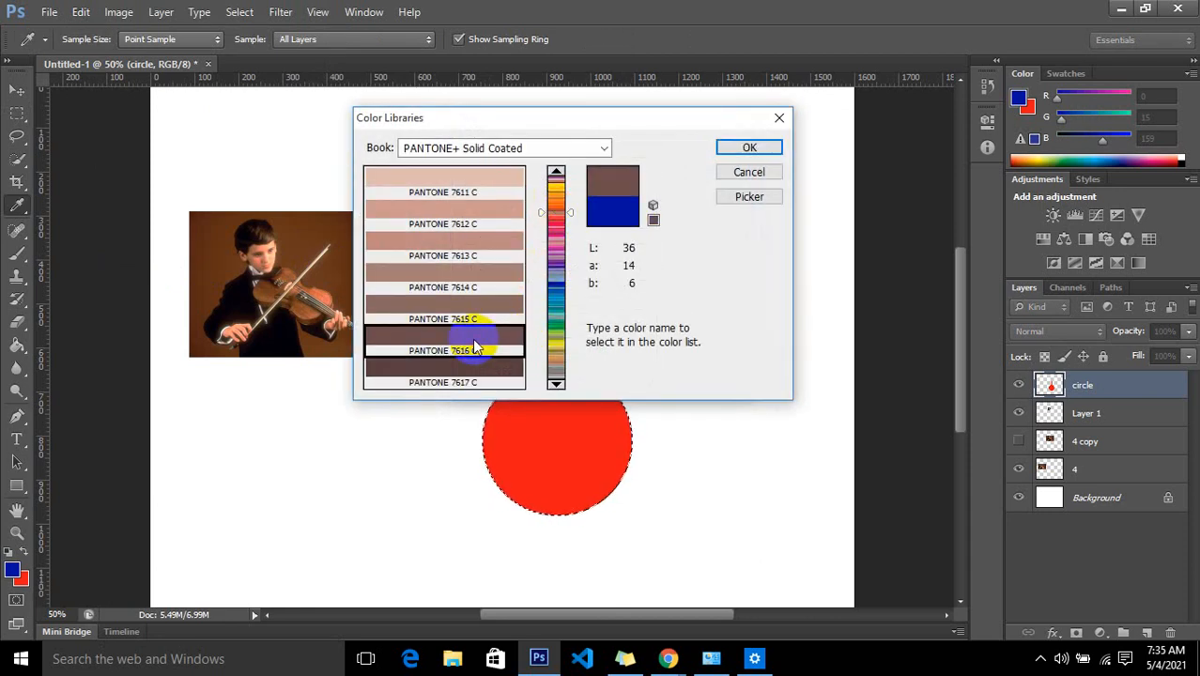
left_click(741, 148)
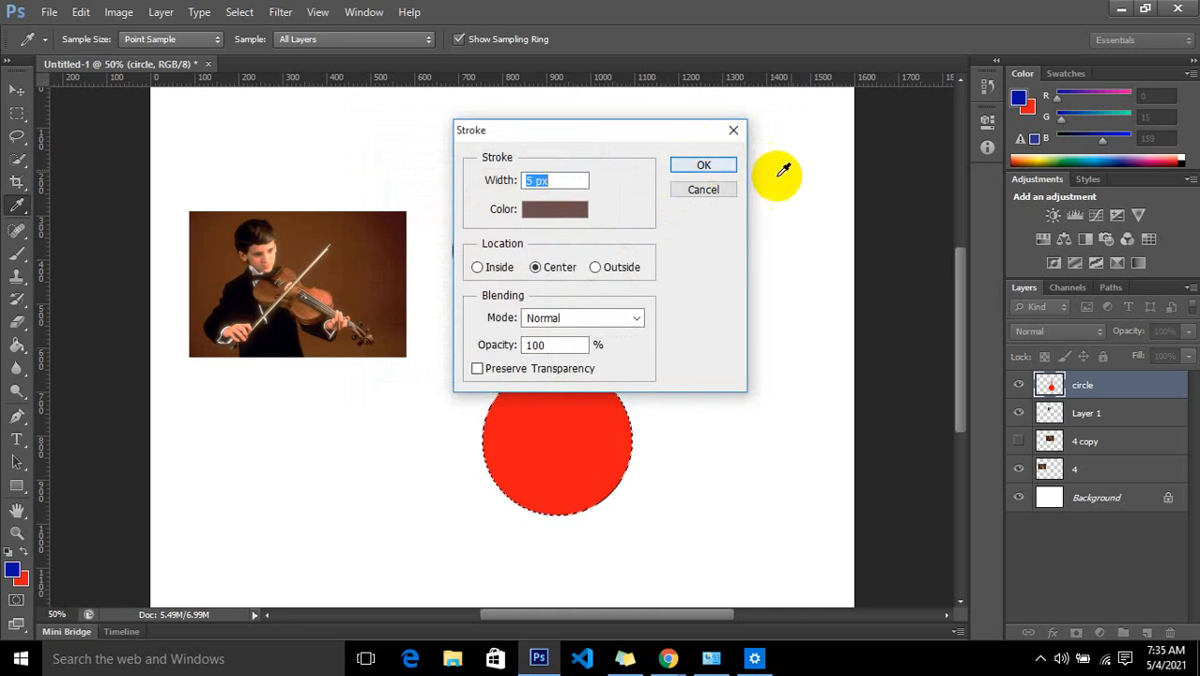
left_click(703, 166)
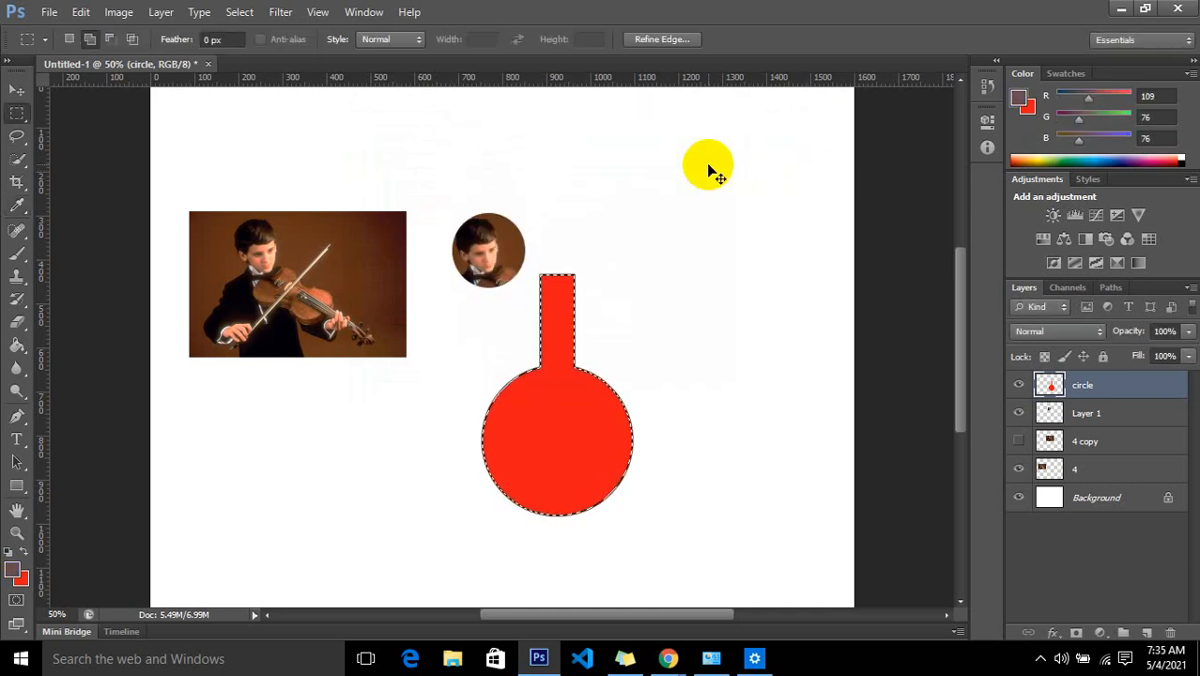
key("ctrl+d")
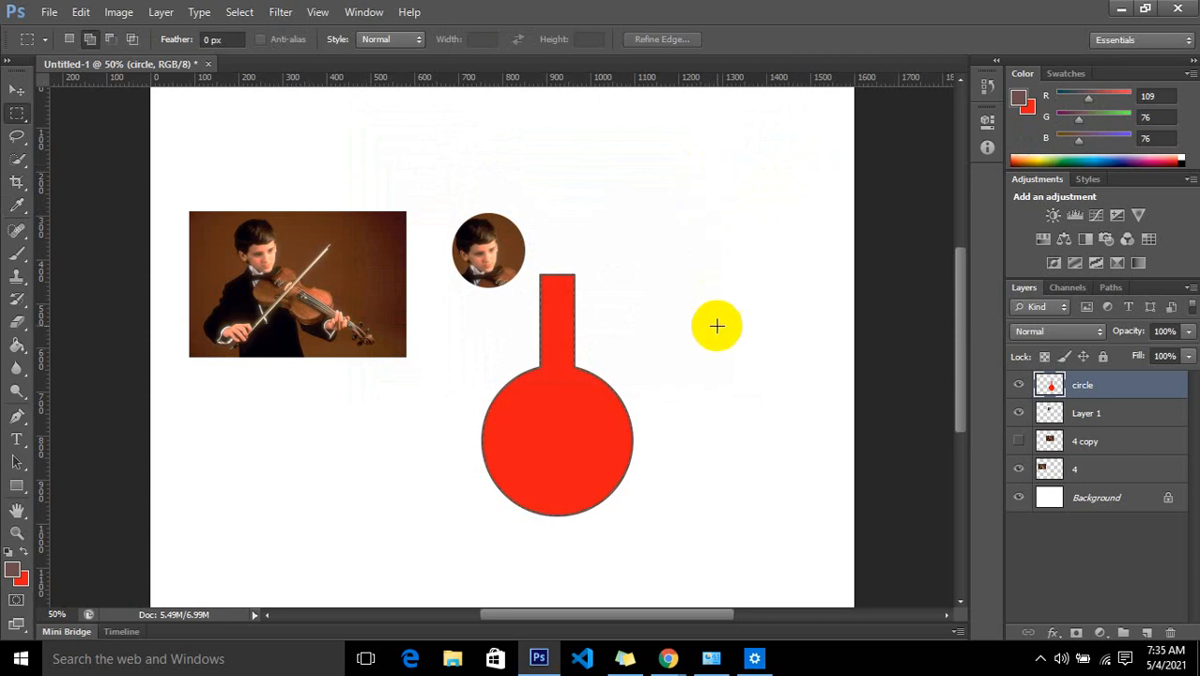
key("ctrl+plus")
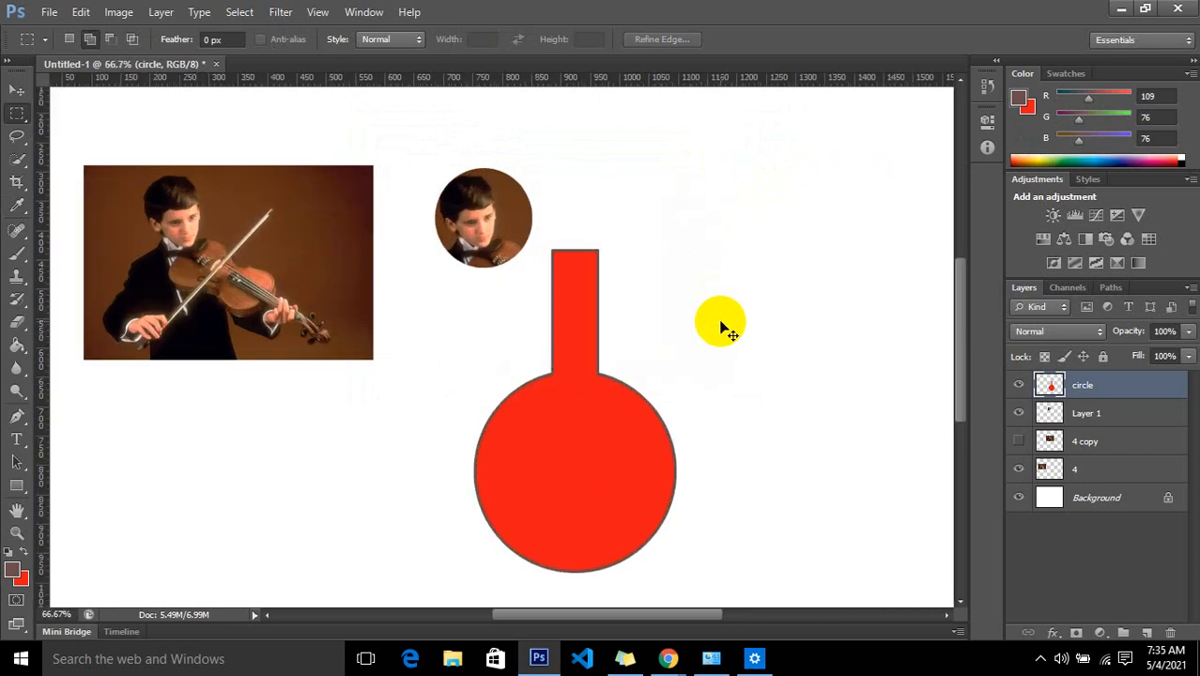
key("ctrl+plus")
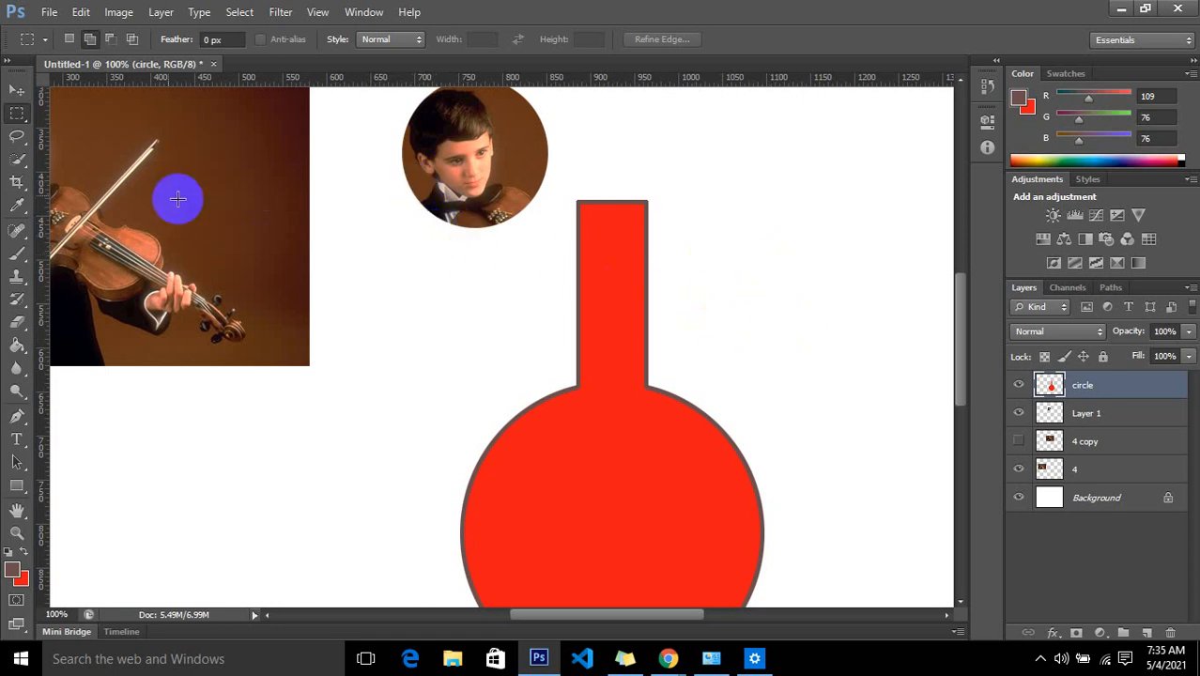
Draw circular selections with the Elliptical Marquee tool in the white areas on both sides of the red shape, then clear them
right_click(16, 113)
left_click(40, 126)
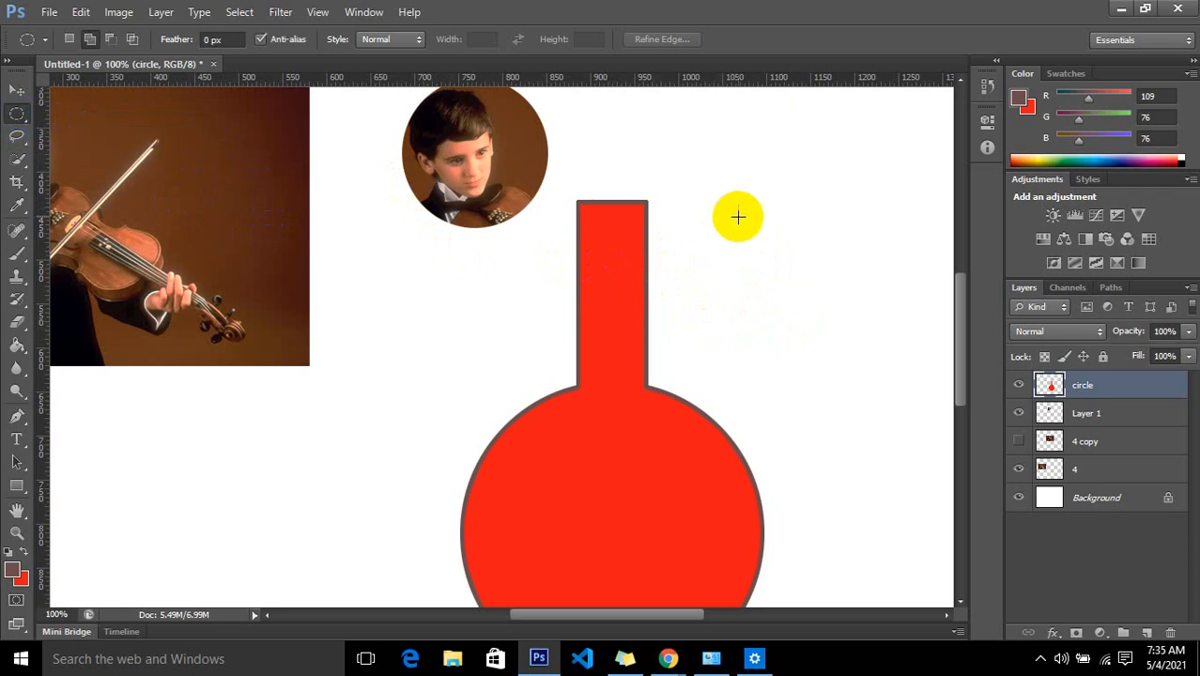
left_click_drag(728, 192, 829, 301)
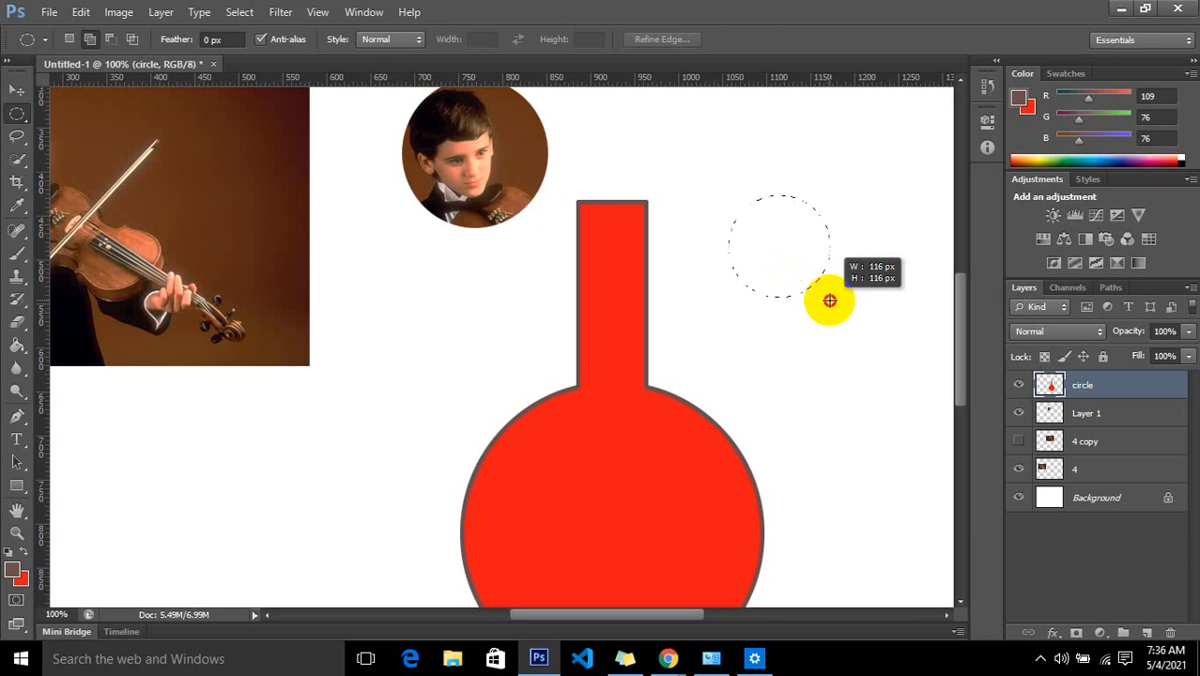
left_click_drag(830, 301, 780, 129)
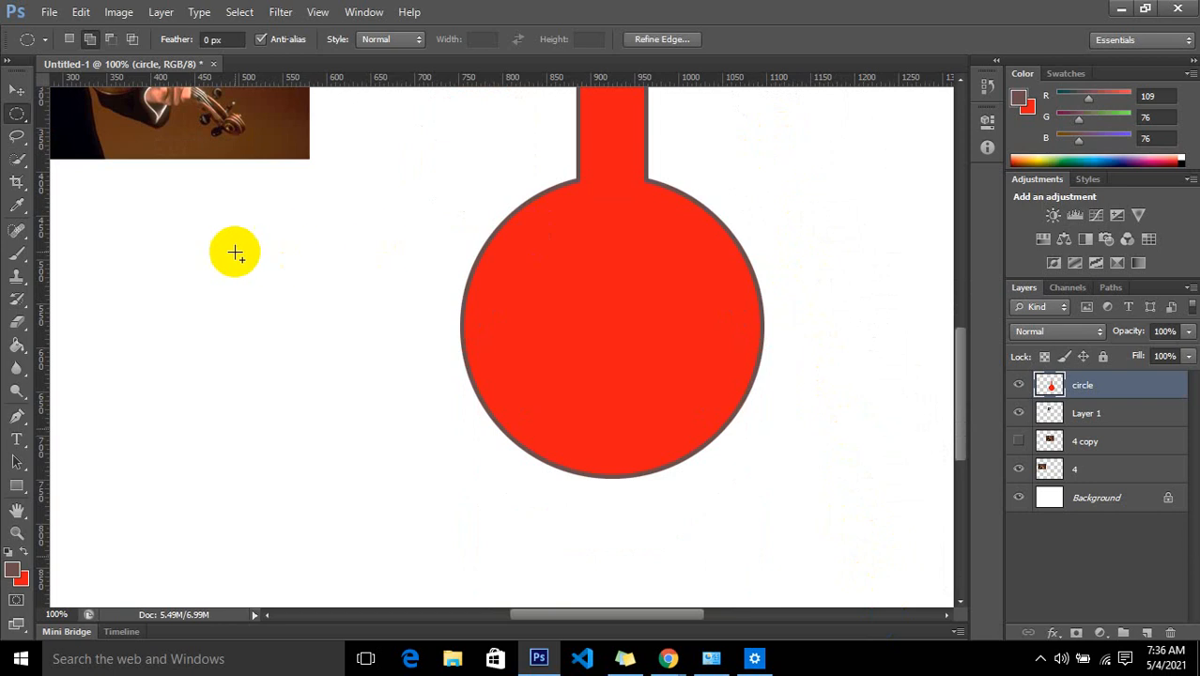
left_click_drag(234, 253, 323, 391)
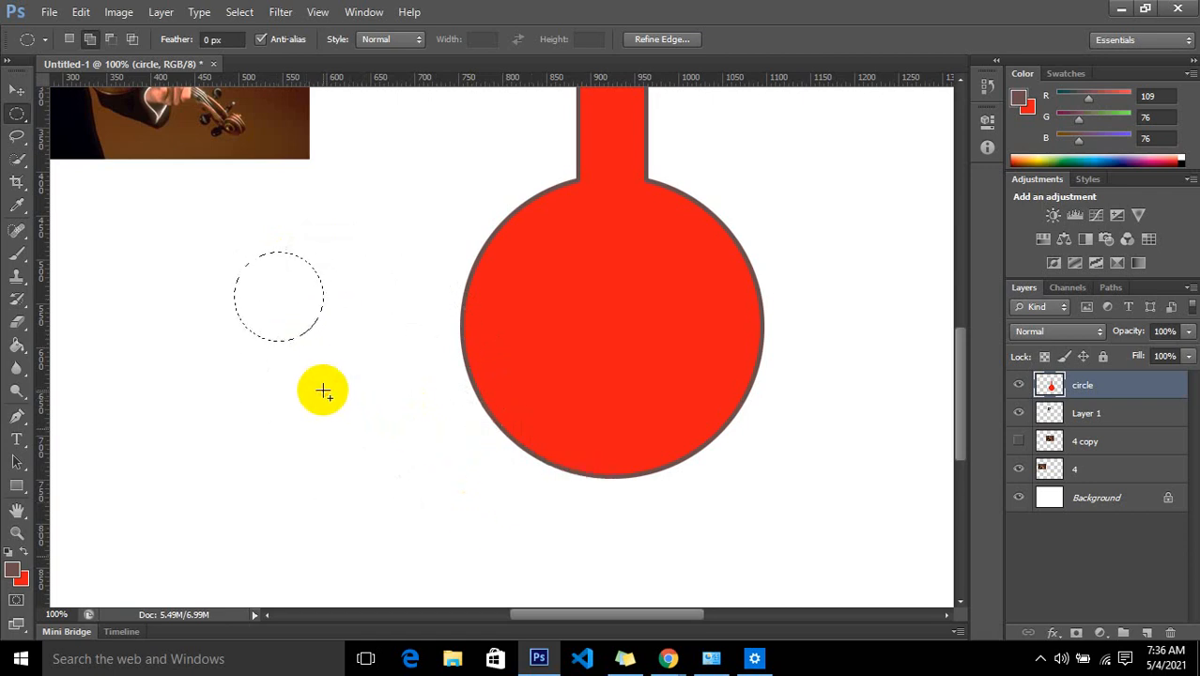
left_click(322, 387)
scroll(662, 348, "up", 3)
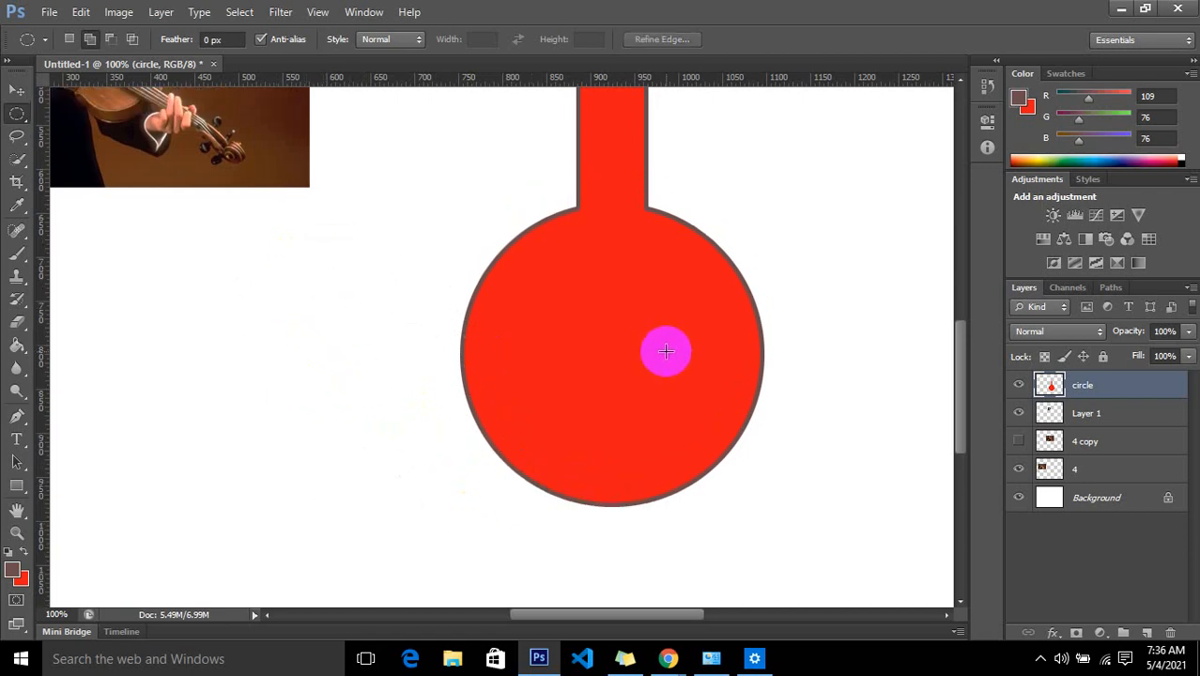
Draw a circular selection with the Elliptical Marquee tool in the white area right of the red neck
scroll(662, 349, "up", 6)
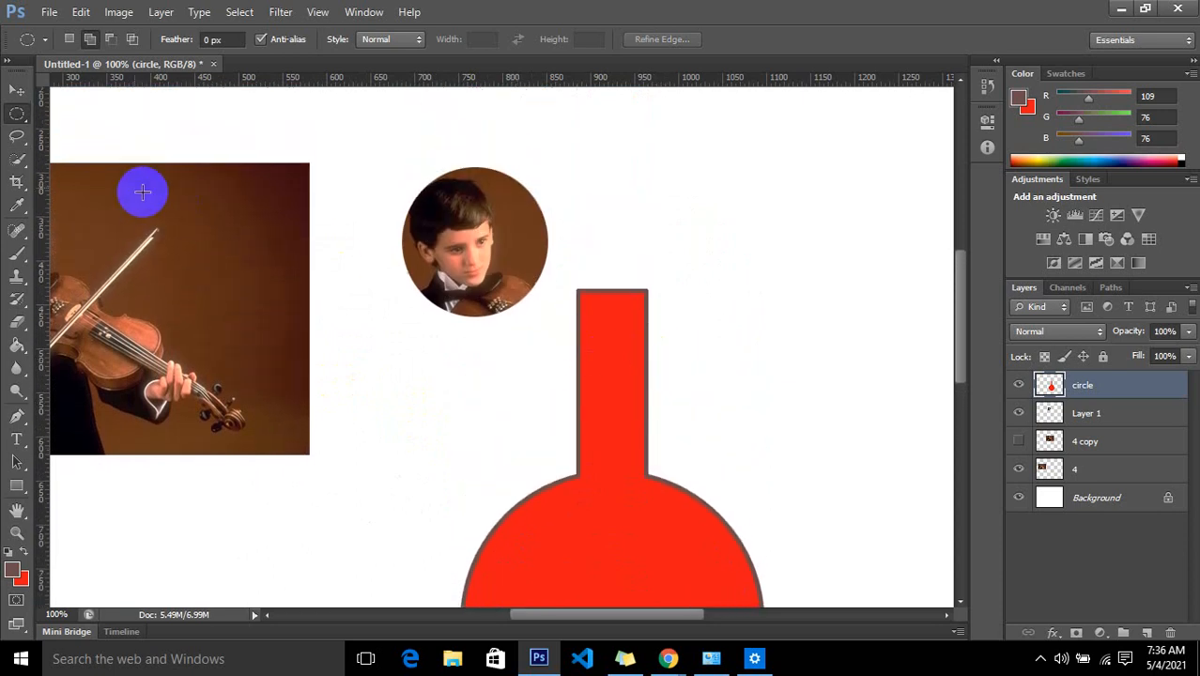
left_click(18, 115)
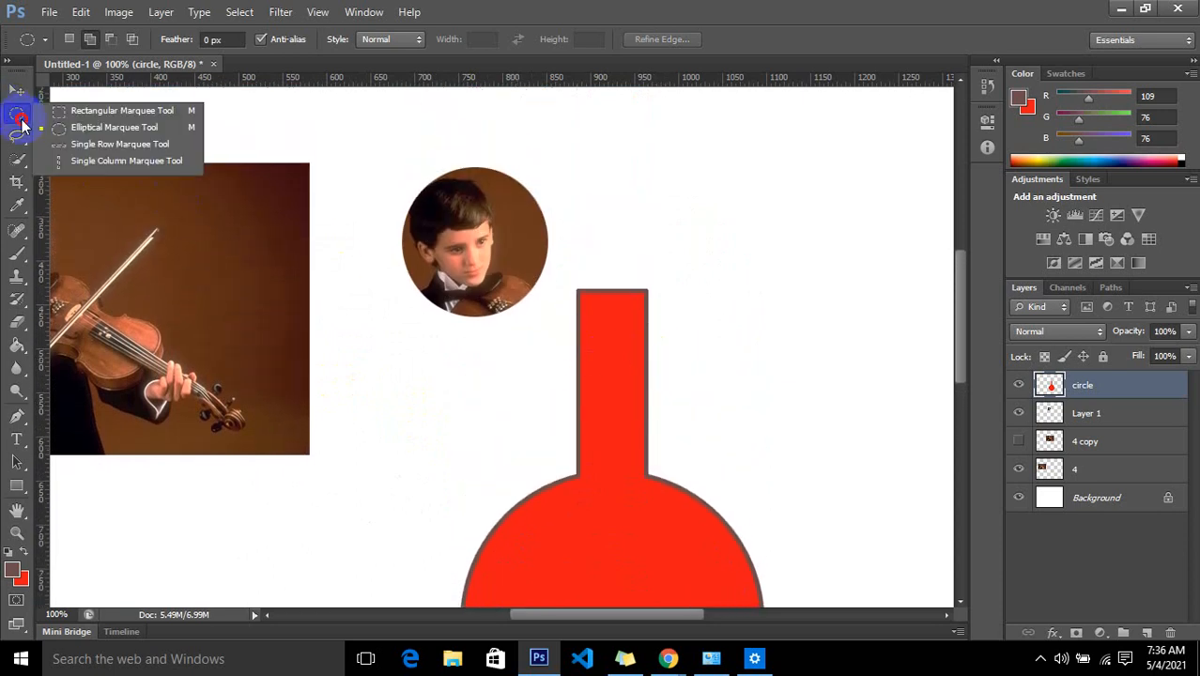
left_click(81, 129)
left_click_drag(678, 178, 867, 358)
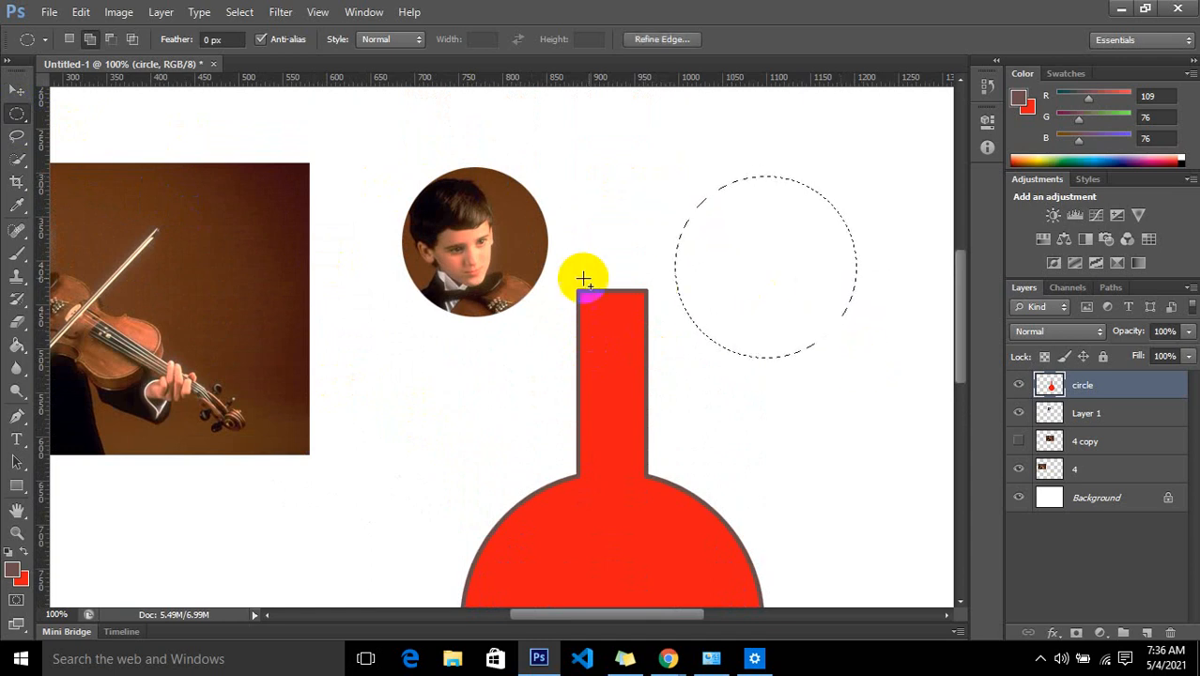
Subtract an ellipse from the circular selection's right edge, add a larger overlapping ellipse on that side, and clear the selection
left_click(90, 40)
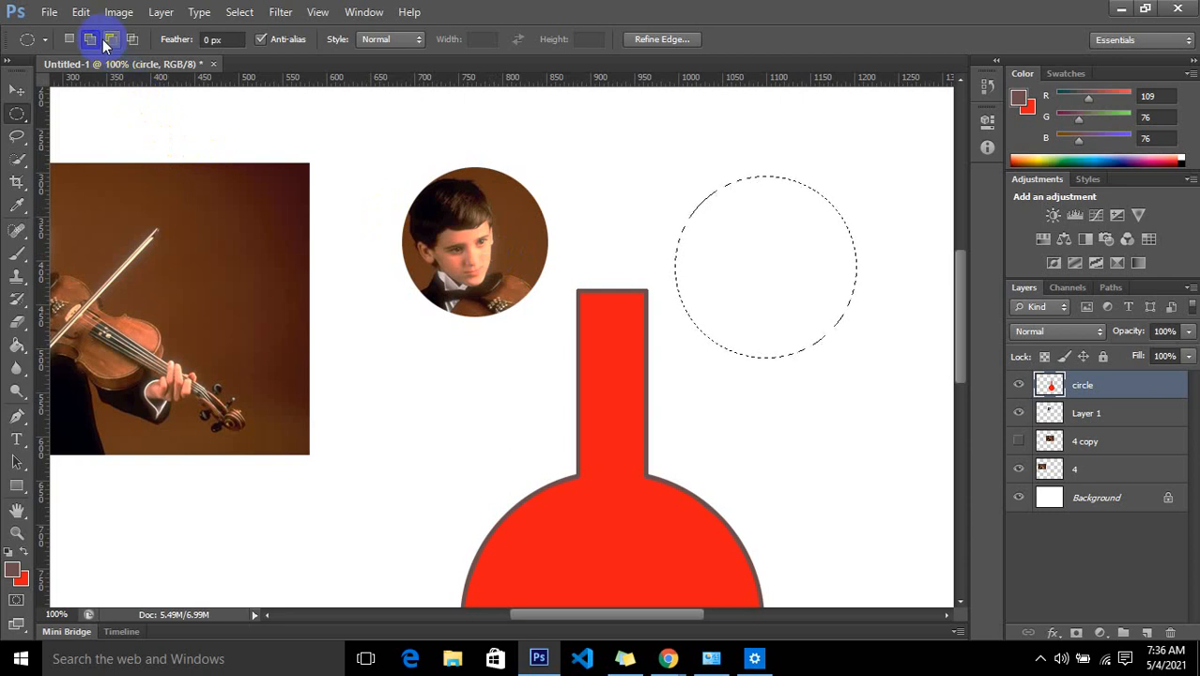
left_click(112, 42)
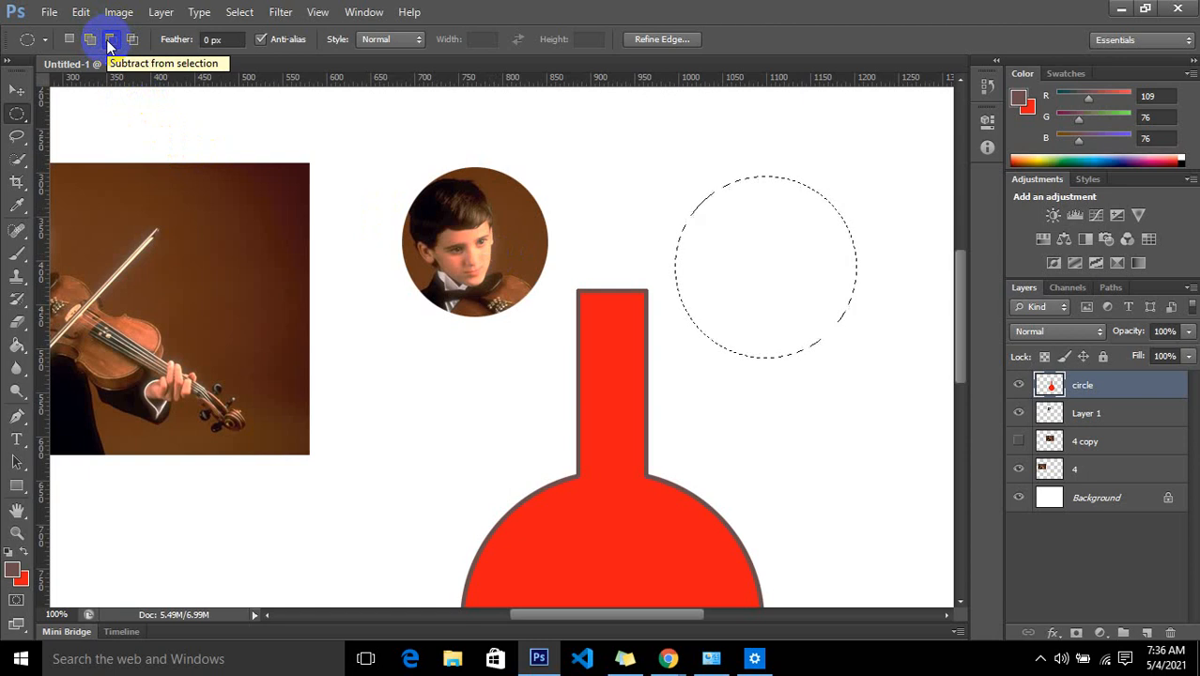
left_click(20, 111)
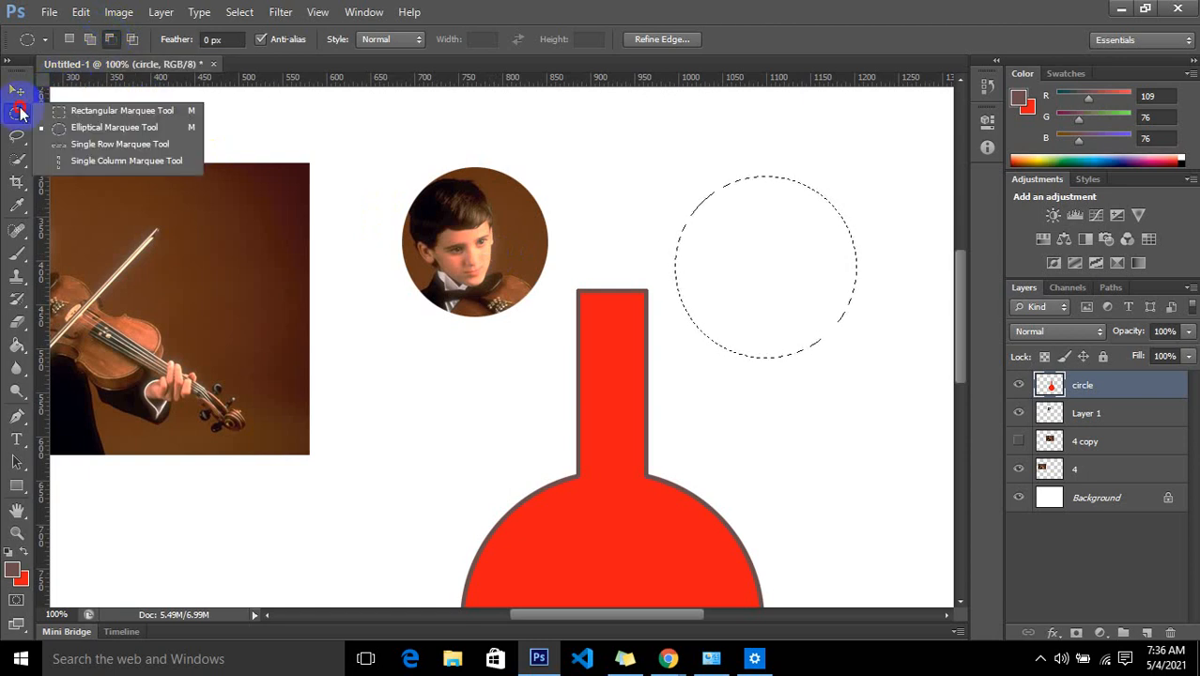
left_click(21, 114)
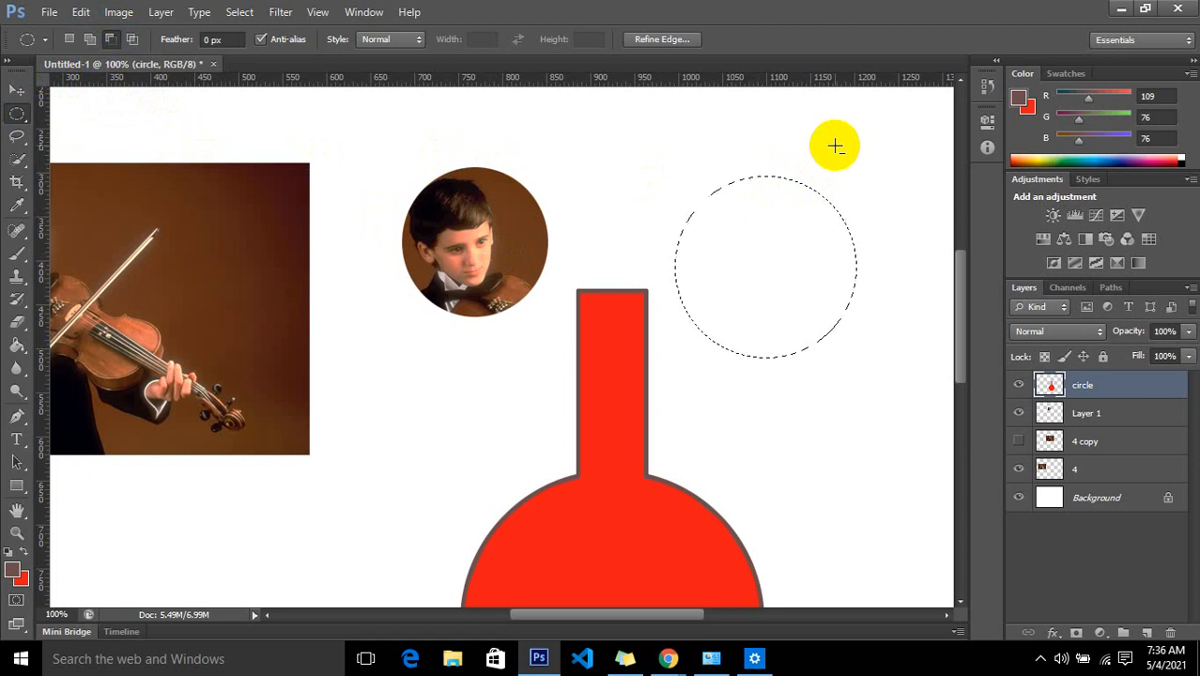
left_click_drag(839, 144, 775, 234)
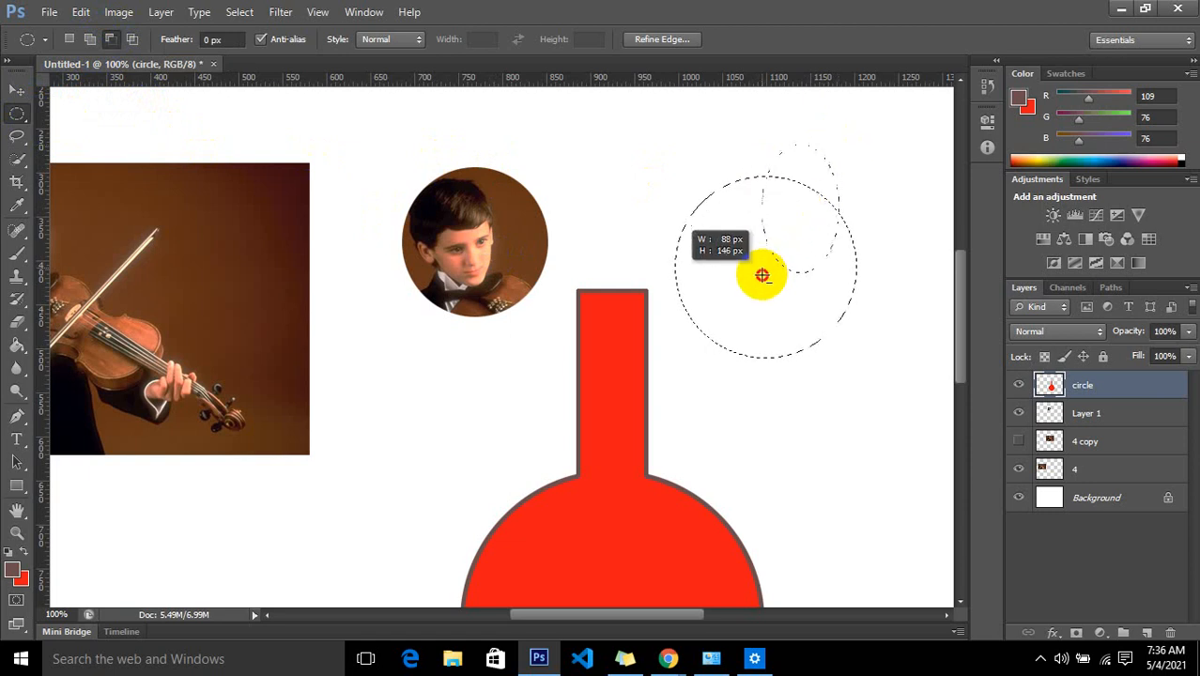
left_click_drag(780, 374, 939, 375)
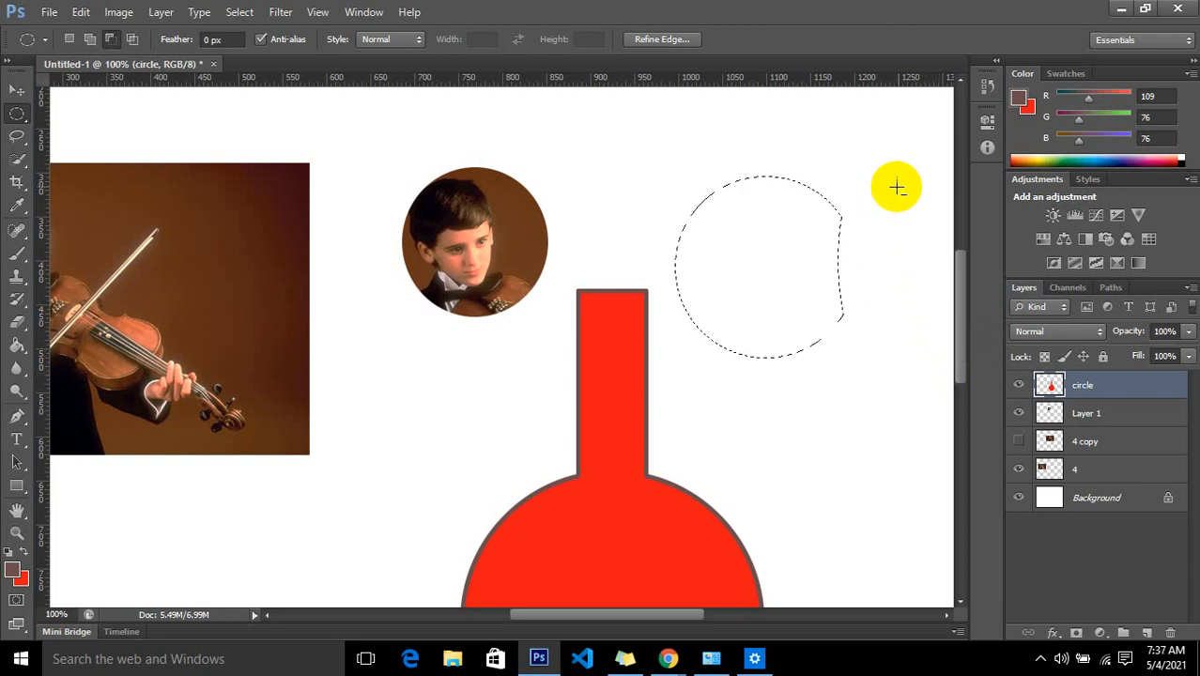
left_click_drag(926, 240, 748, 392)
key("alt")
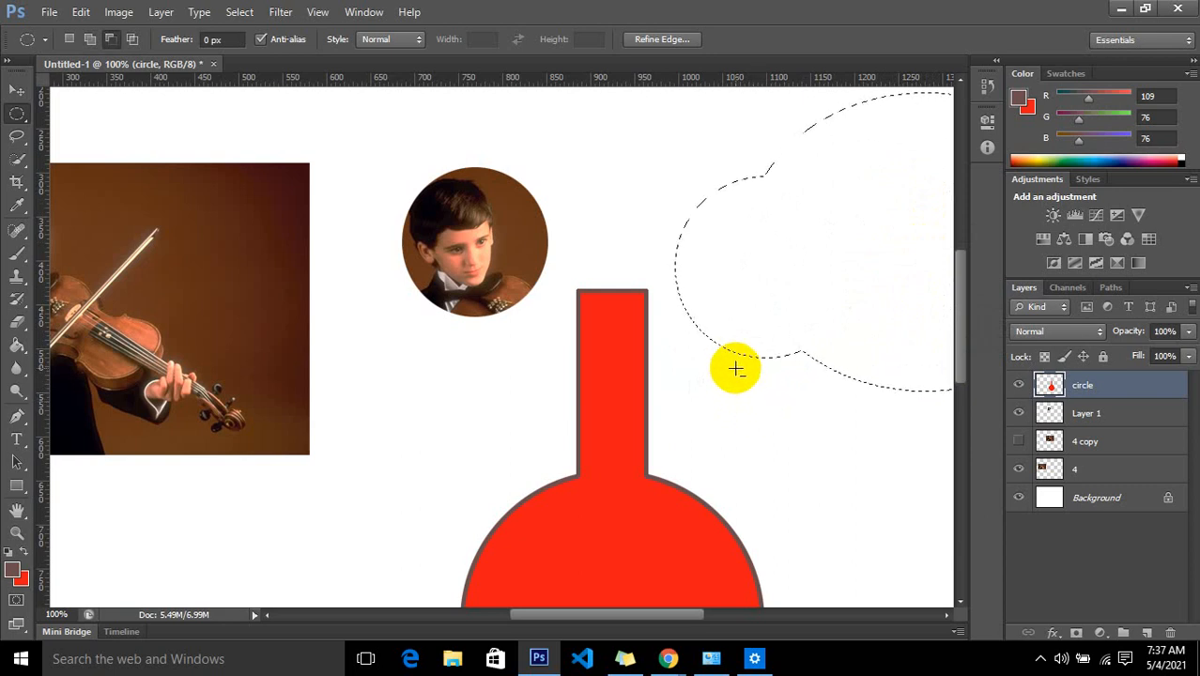
key("ctrl+d")
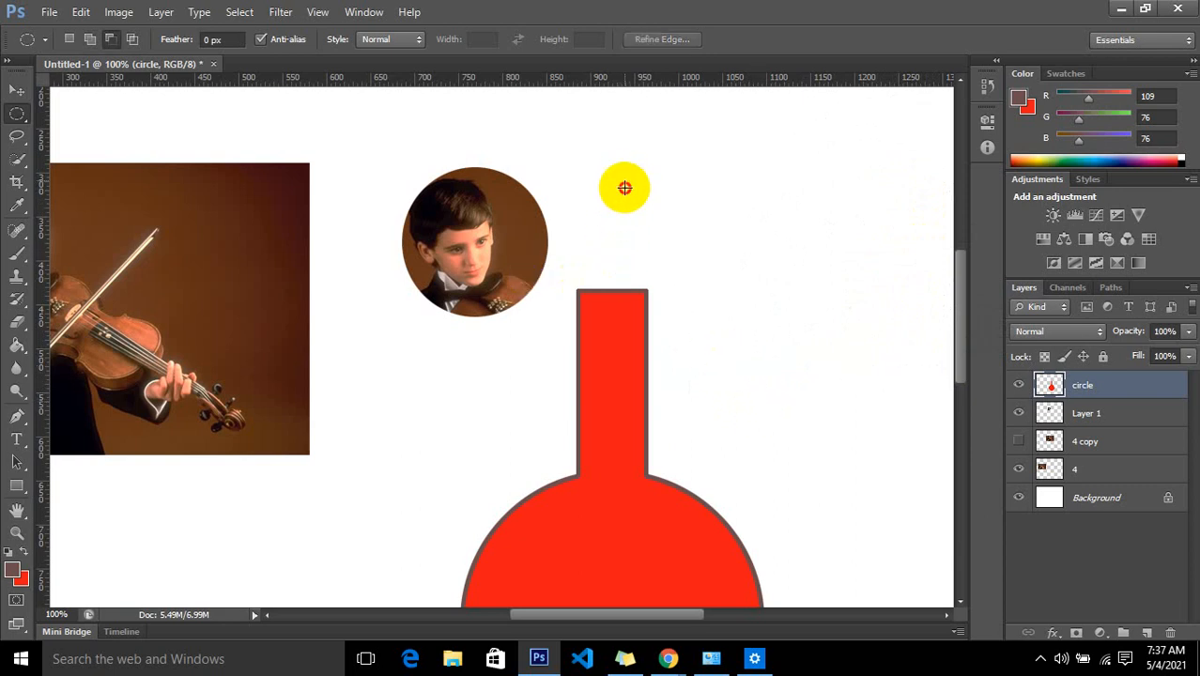
Draw an elliptical selection over the red neck's upper right edge, subtract a second ellipse to form a crescent, and deselect it
left_click_drag(618, 173, 836, 411)
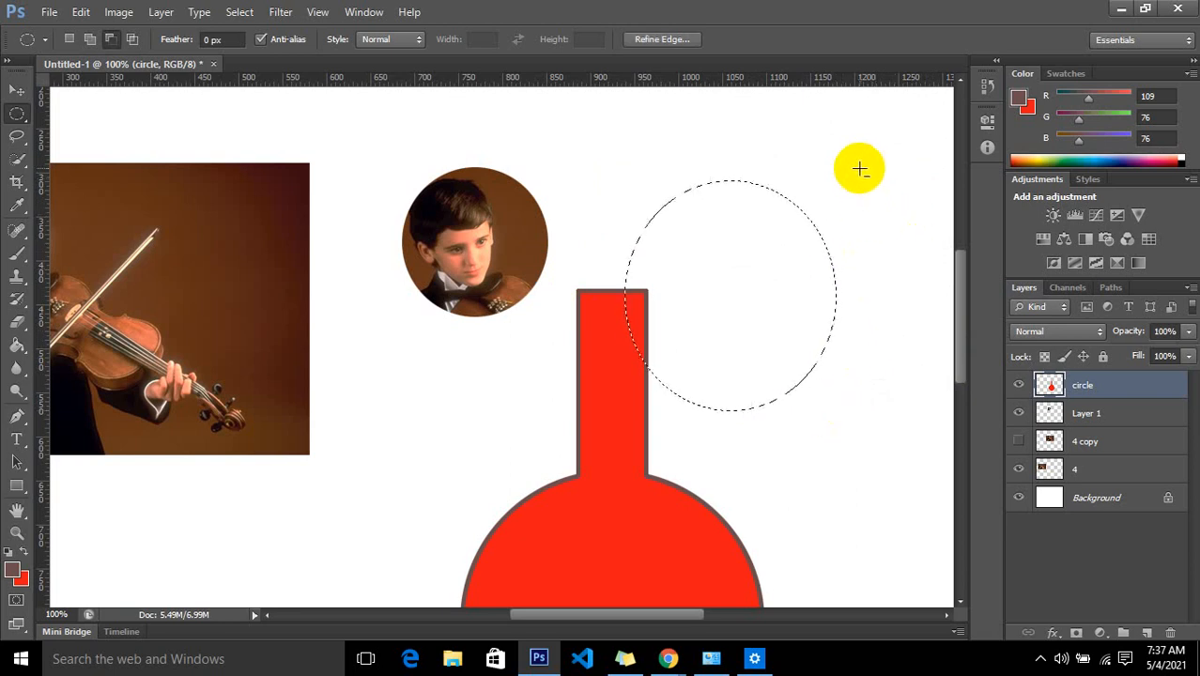
left_click_drag(860, 169, 704, 456)
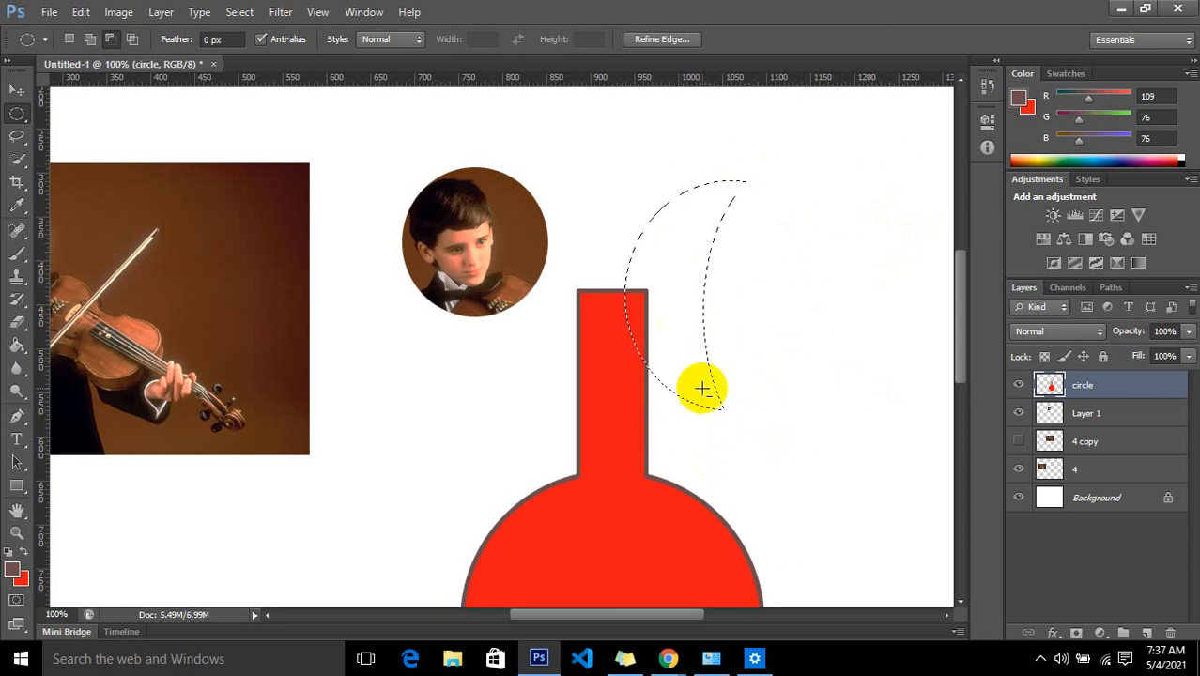
left_click(487, 248)
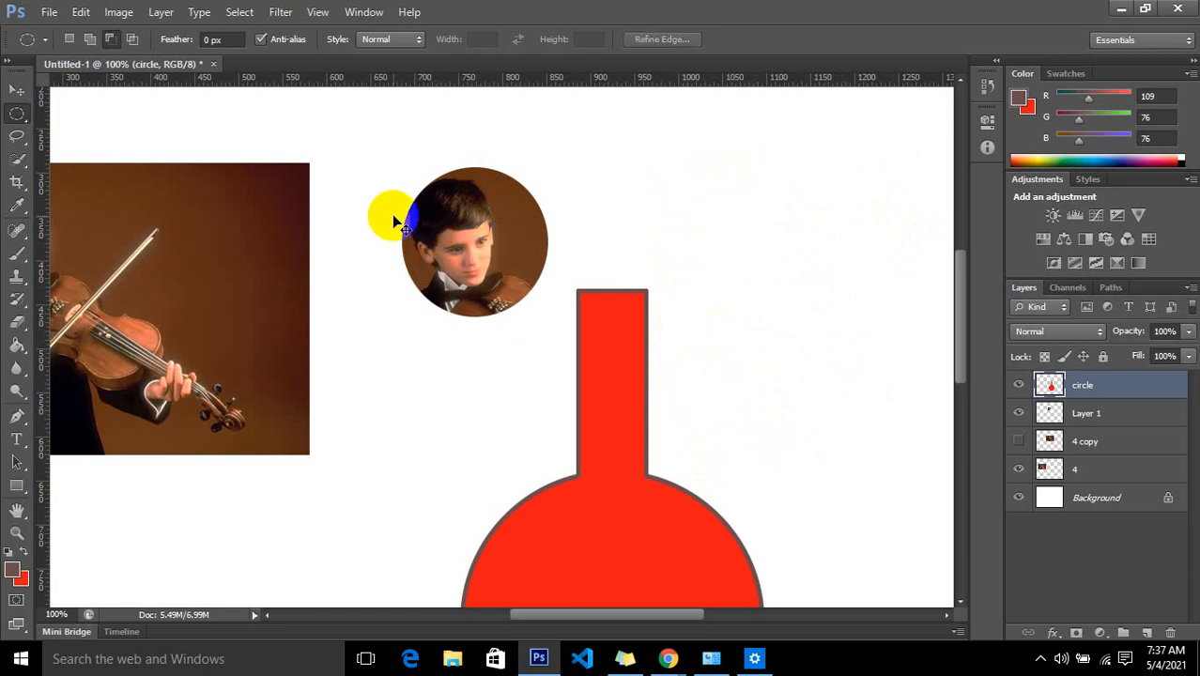
Draw a new elliptical selection overlapping the red neck's upper right edge and try the temporary subtract, add and intersect selection modes
left_click(69, 40)
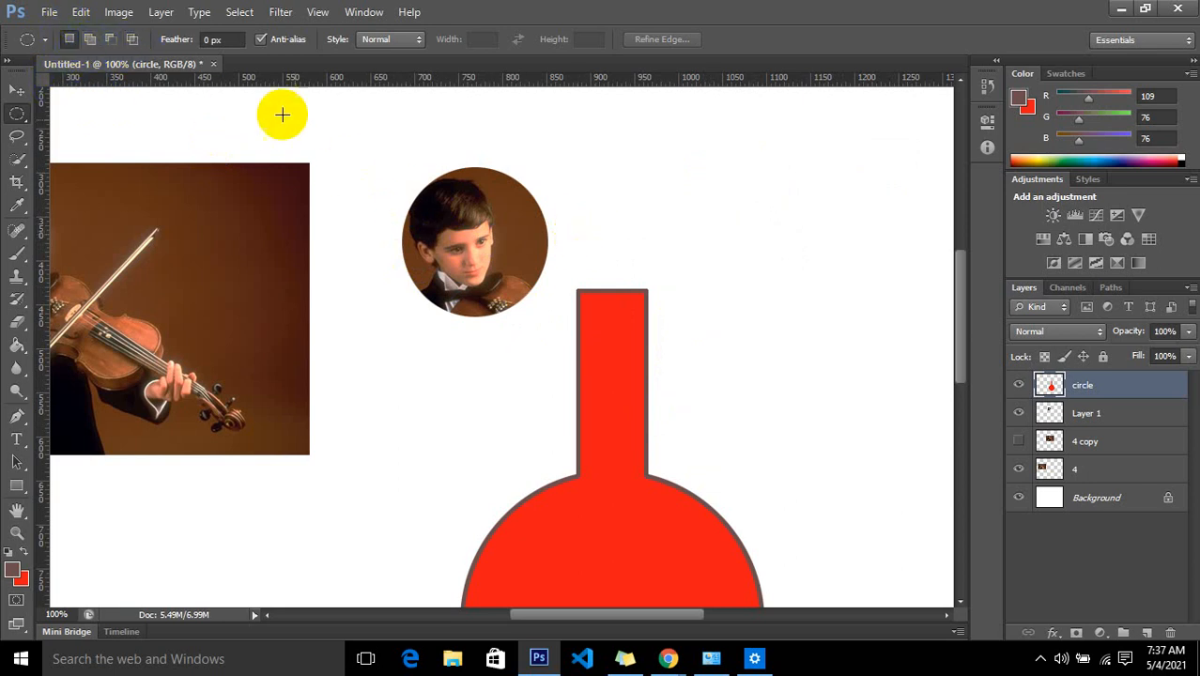
left_click_drag(613, 179, 807, 390)
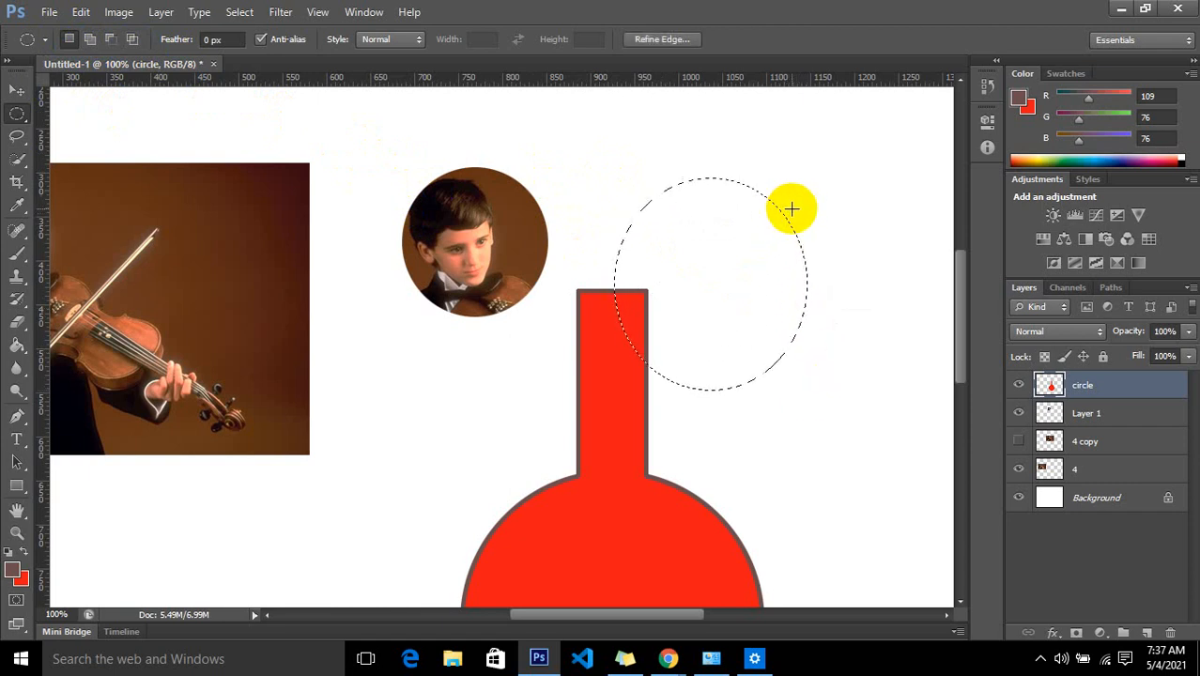
key("alt")
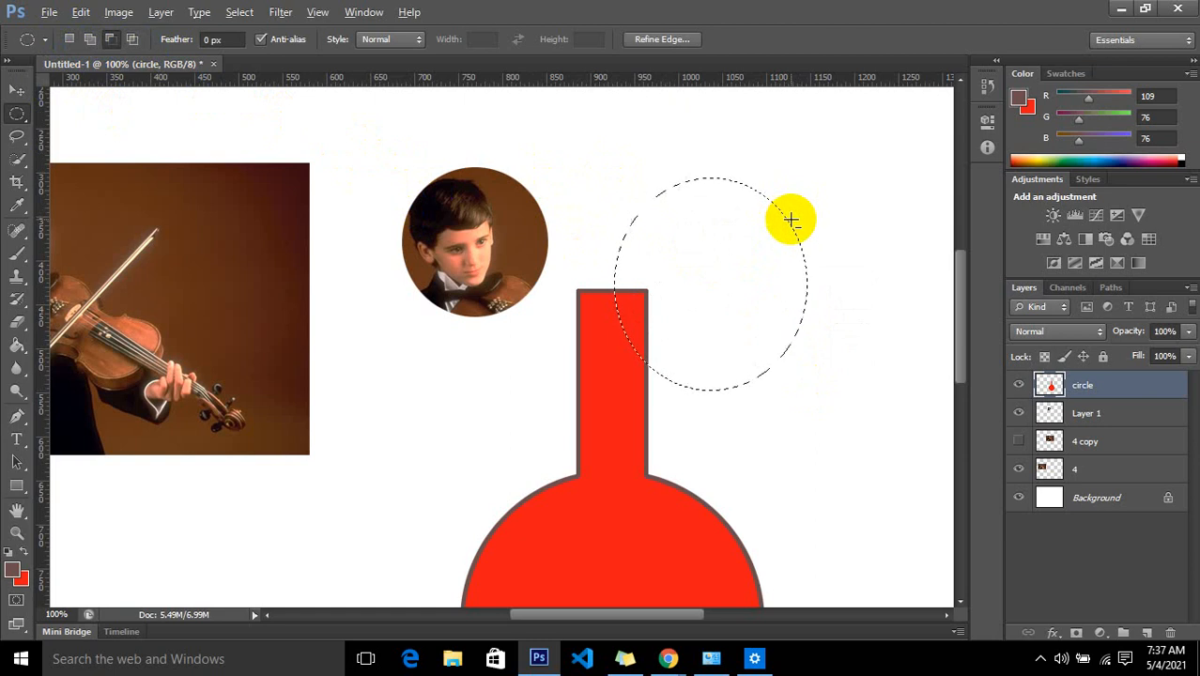
key("alt")
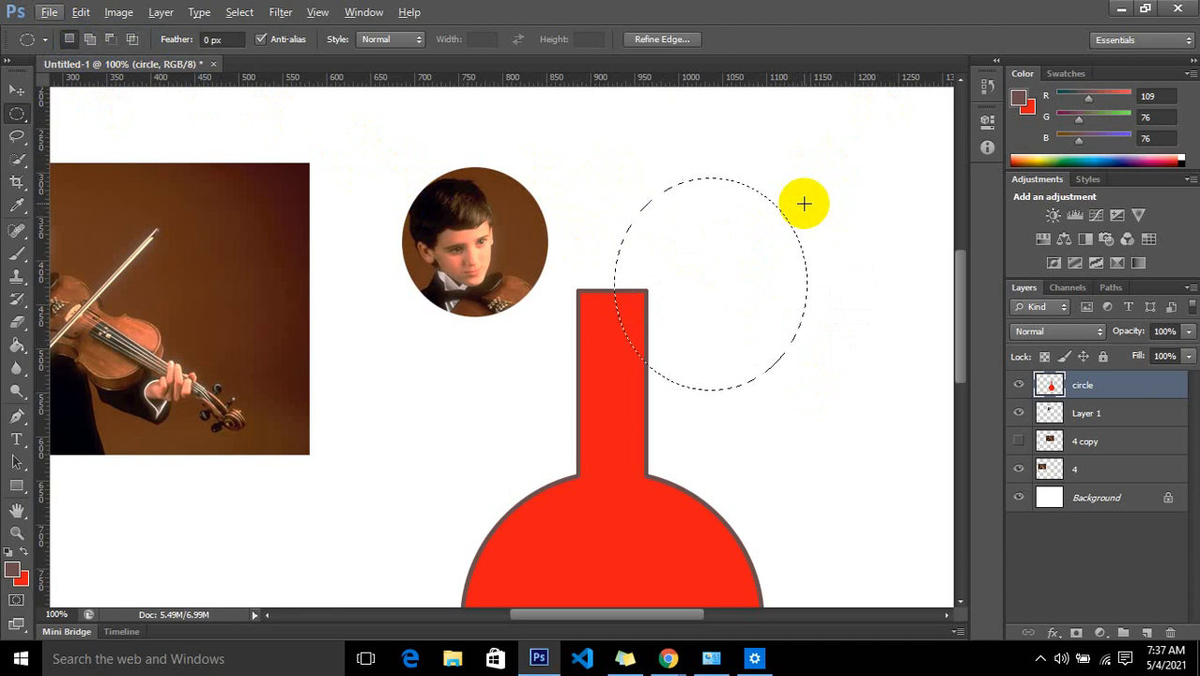
key("alt")
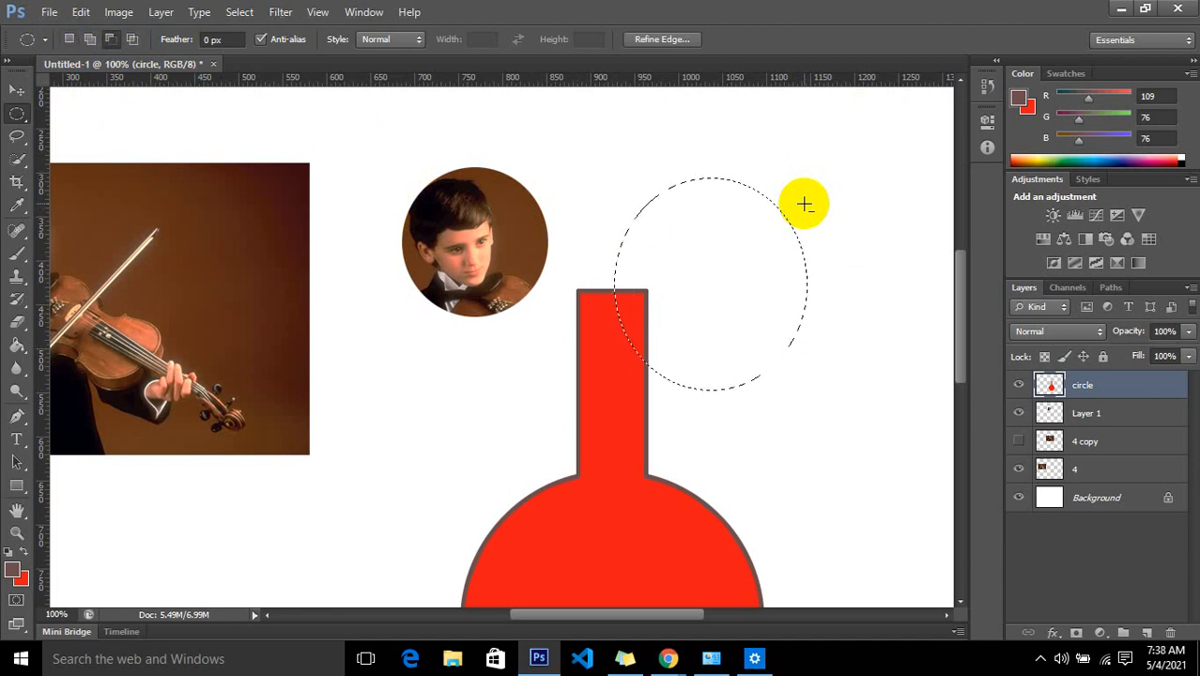
key("shift")
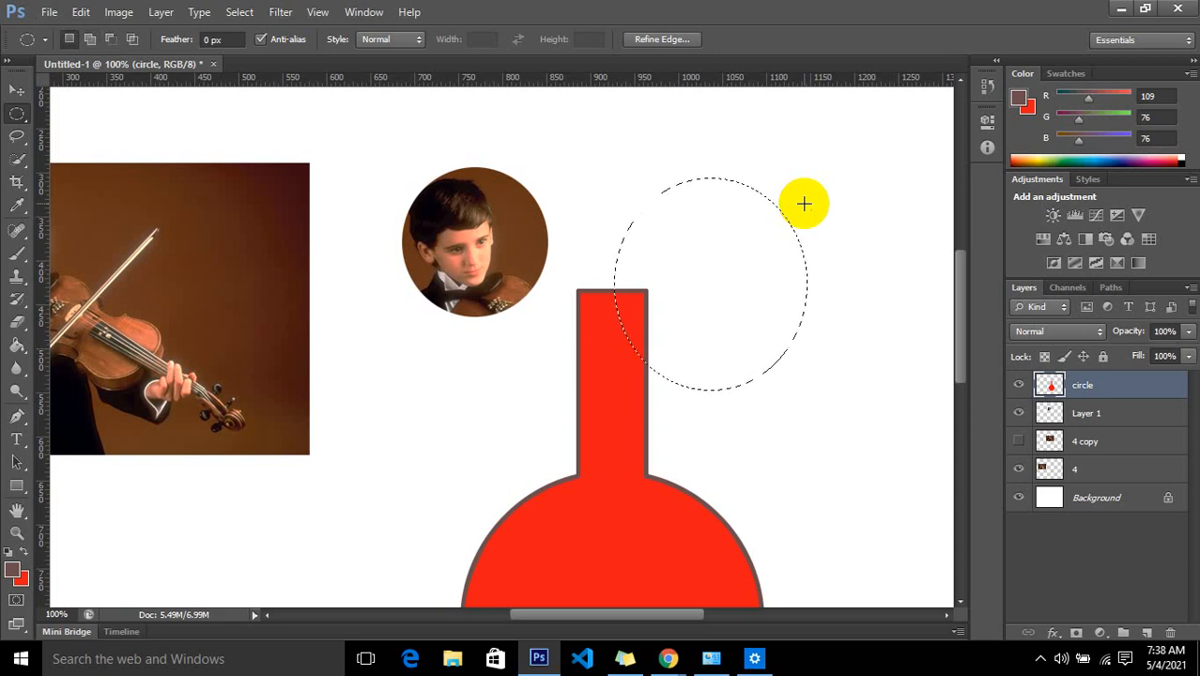
key("alt")
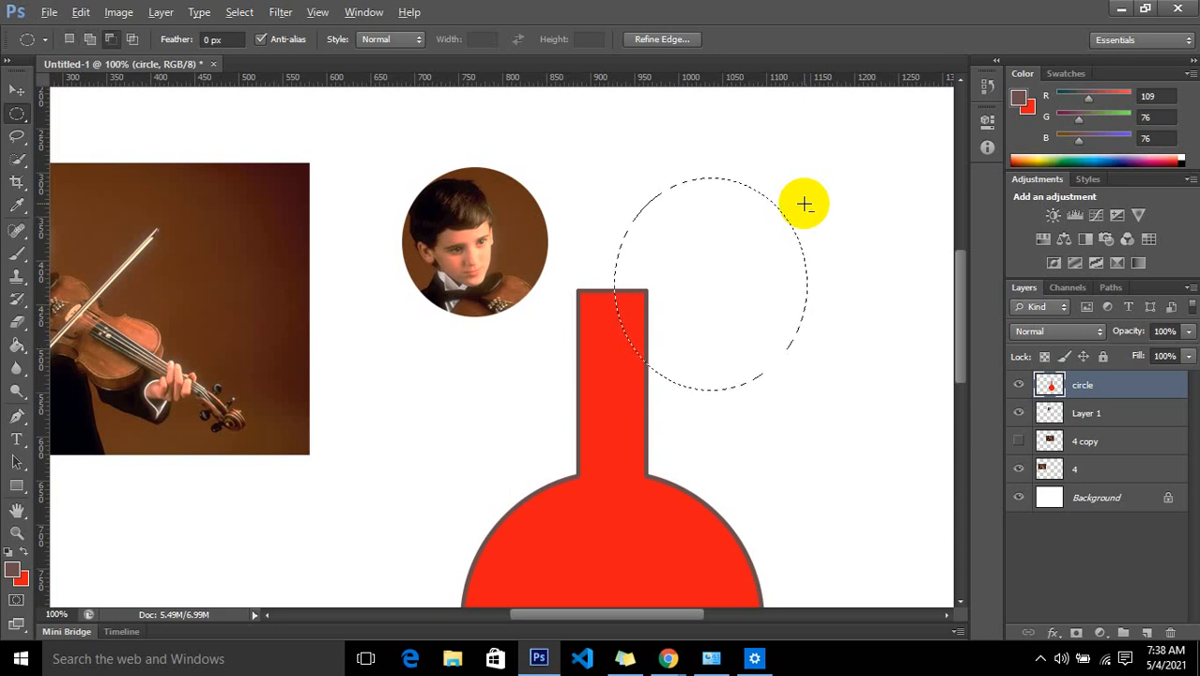
key("alt")
key("shift")
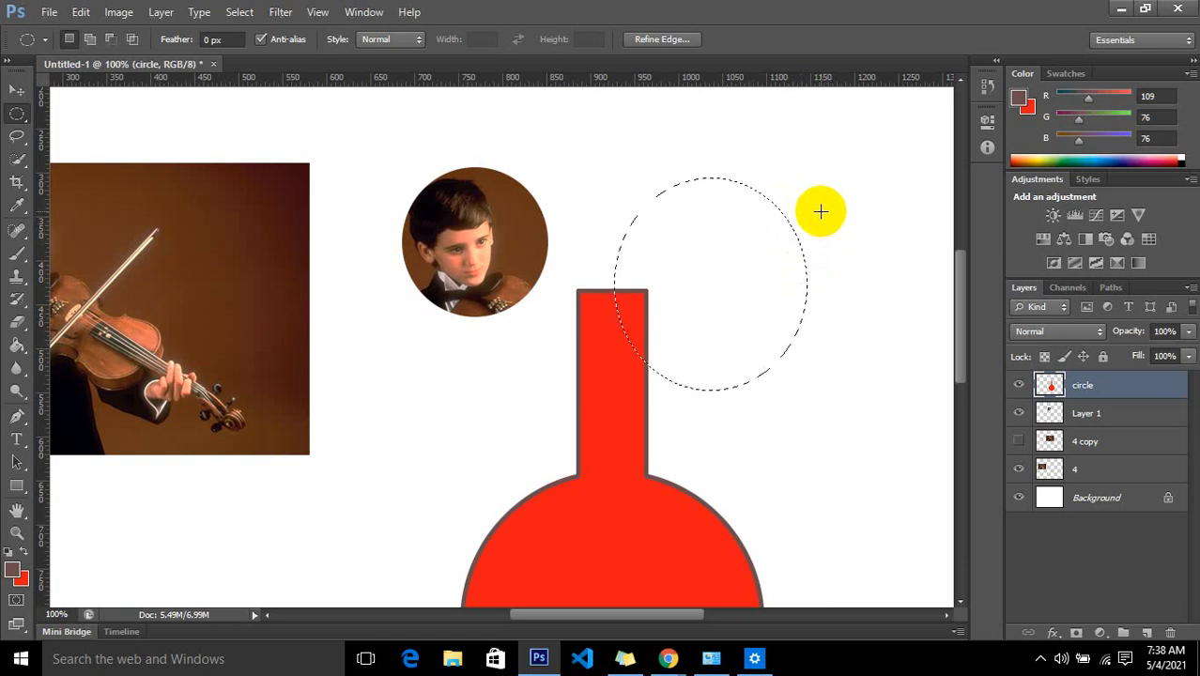
key("shift+alt")
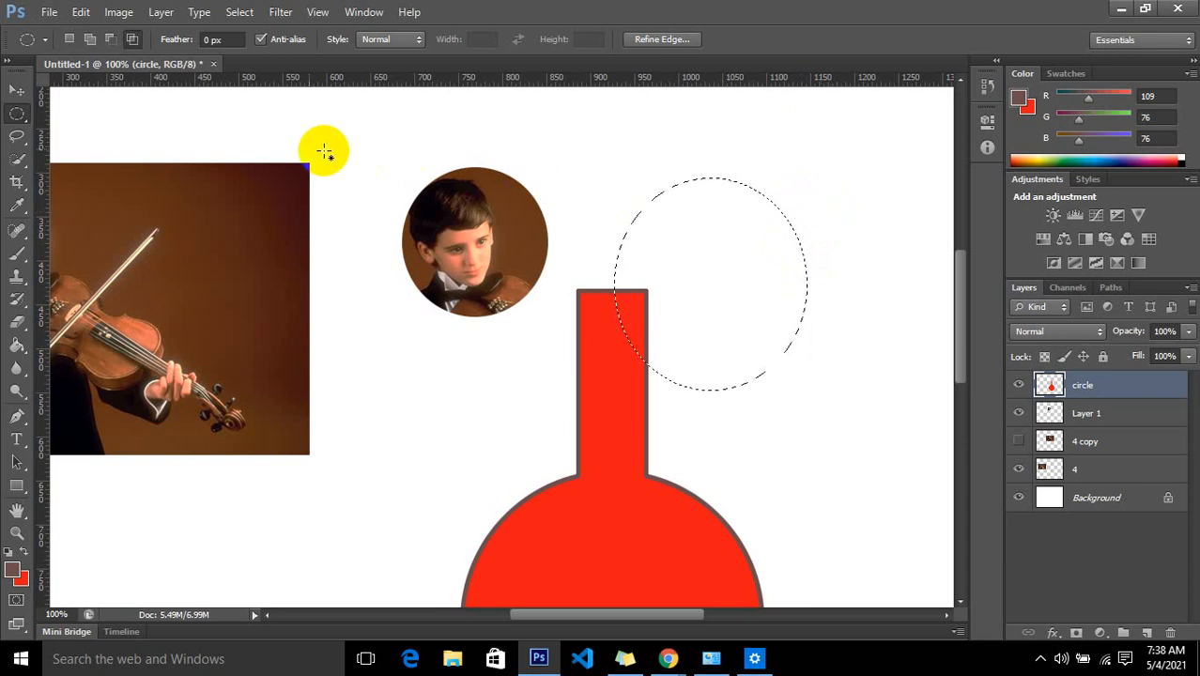
Intersect the elliptical selection with a tall overlapping ellipse, keeping only the shared narrow area, and deselect it
left_click(131, 40)
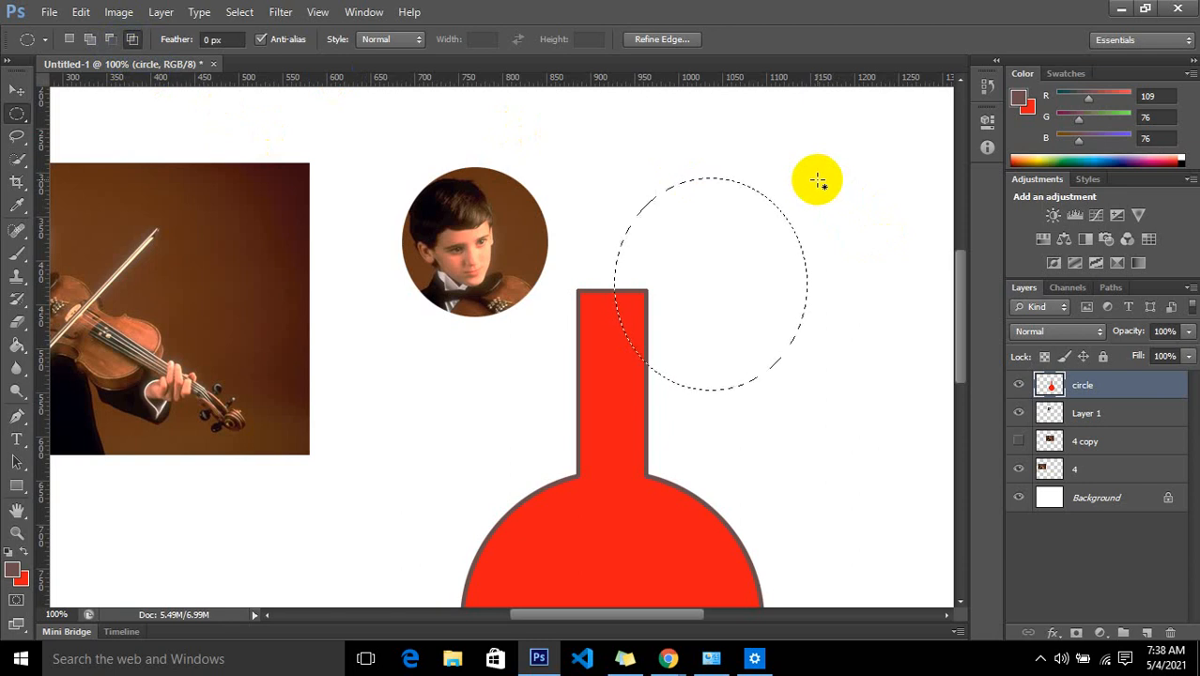
left_click_drag(774, 139, 730, 443)
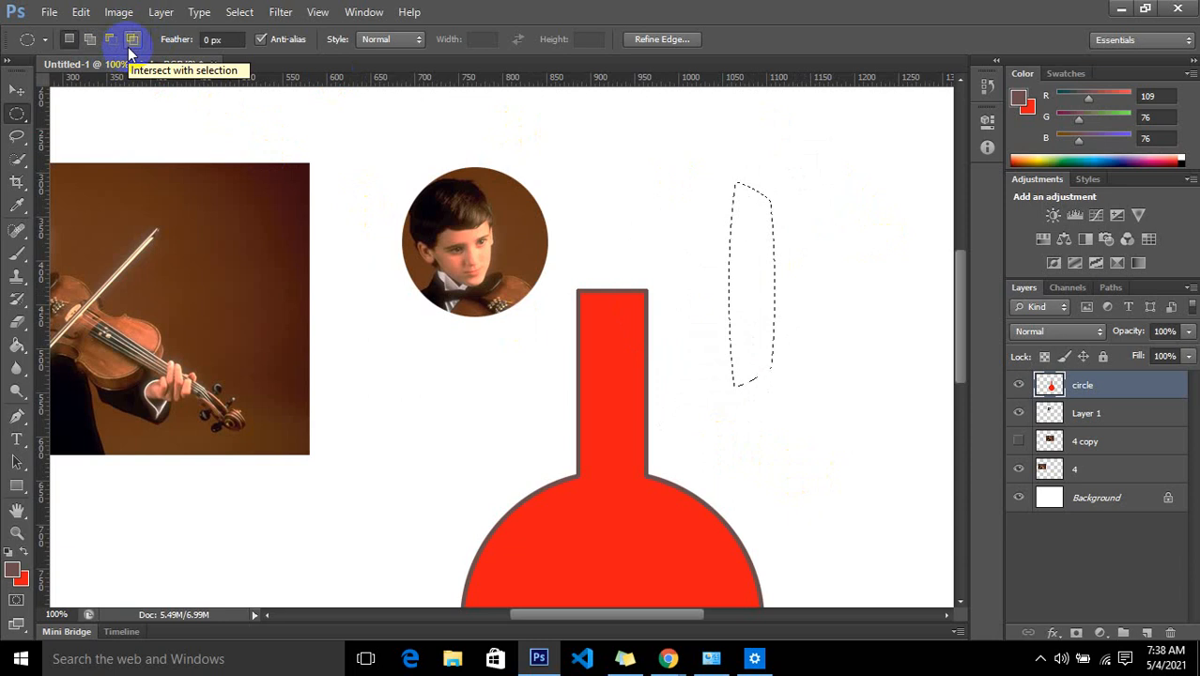
key("ctrl+d")
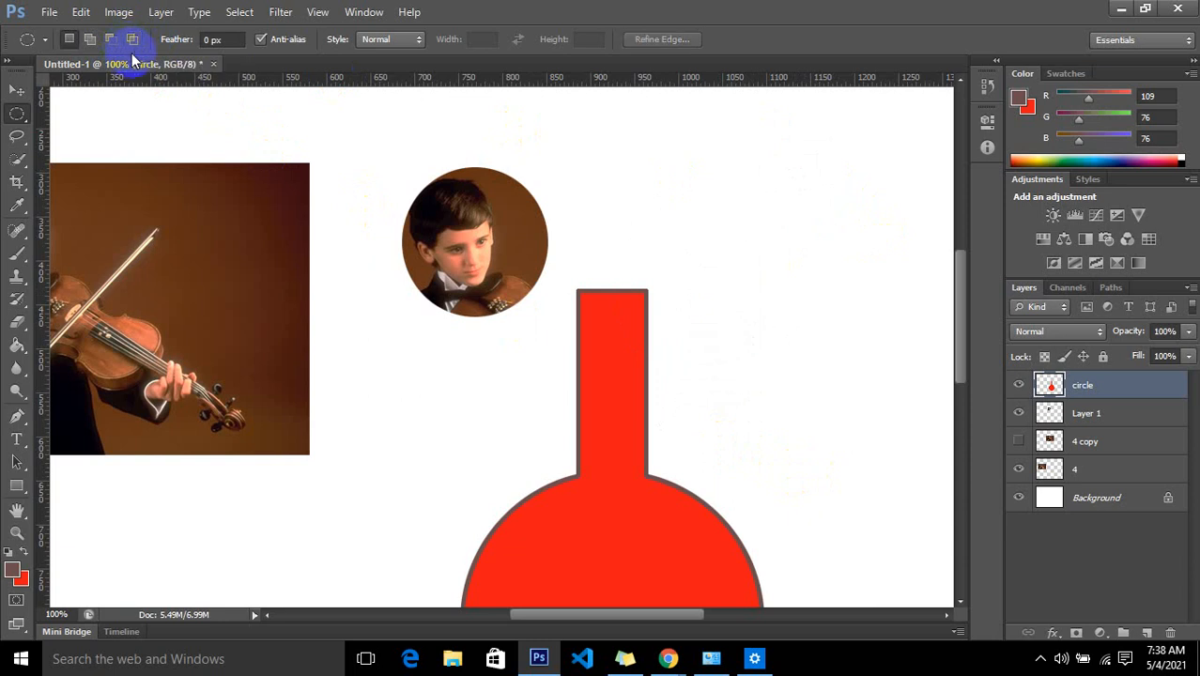
Draw an elliptical selection in the white area right of the red neck and add a smaller overlapping ellipse above it
left_click(18, 114)
left_click(80, 126)
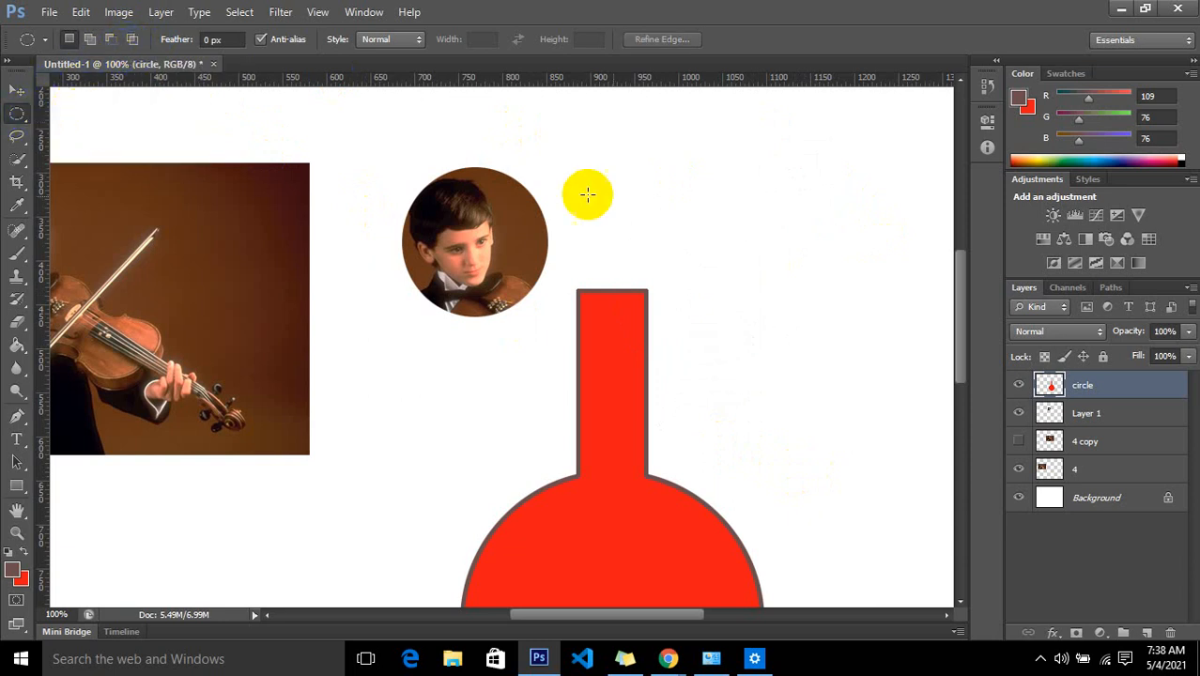
left_click_drag(697, 211, 791, 321)
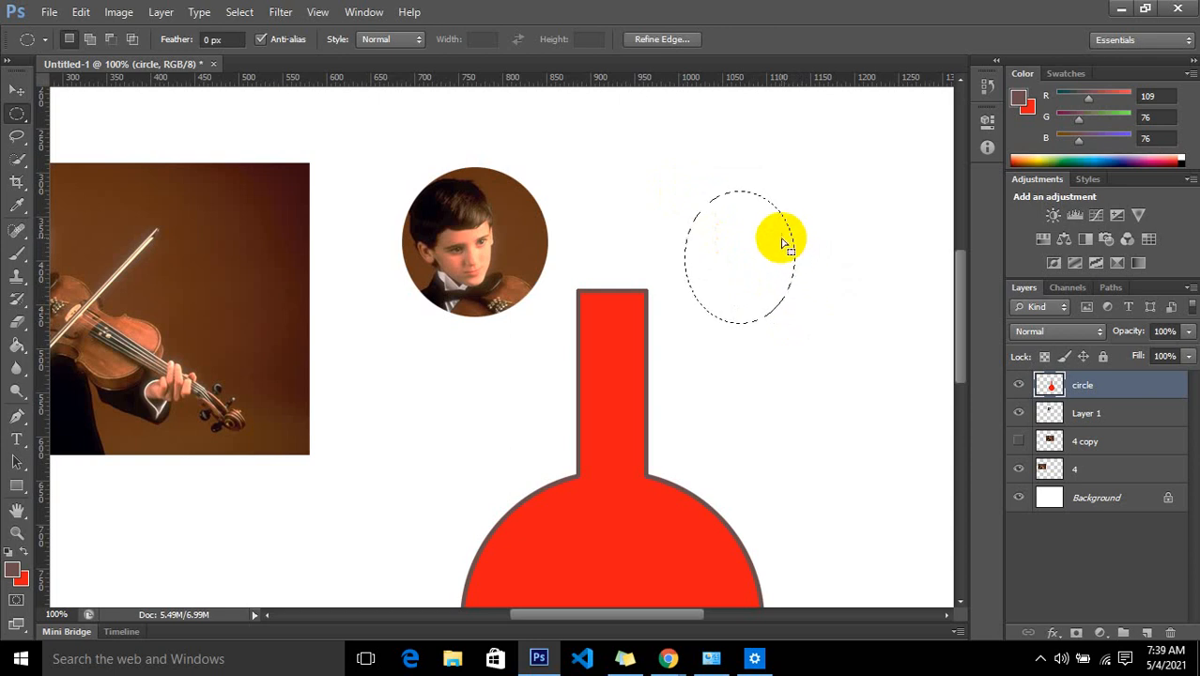
key("alt")
key("shift")
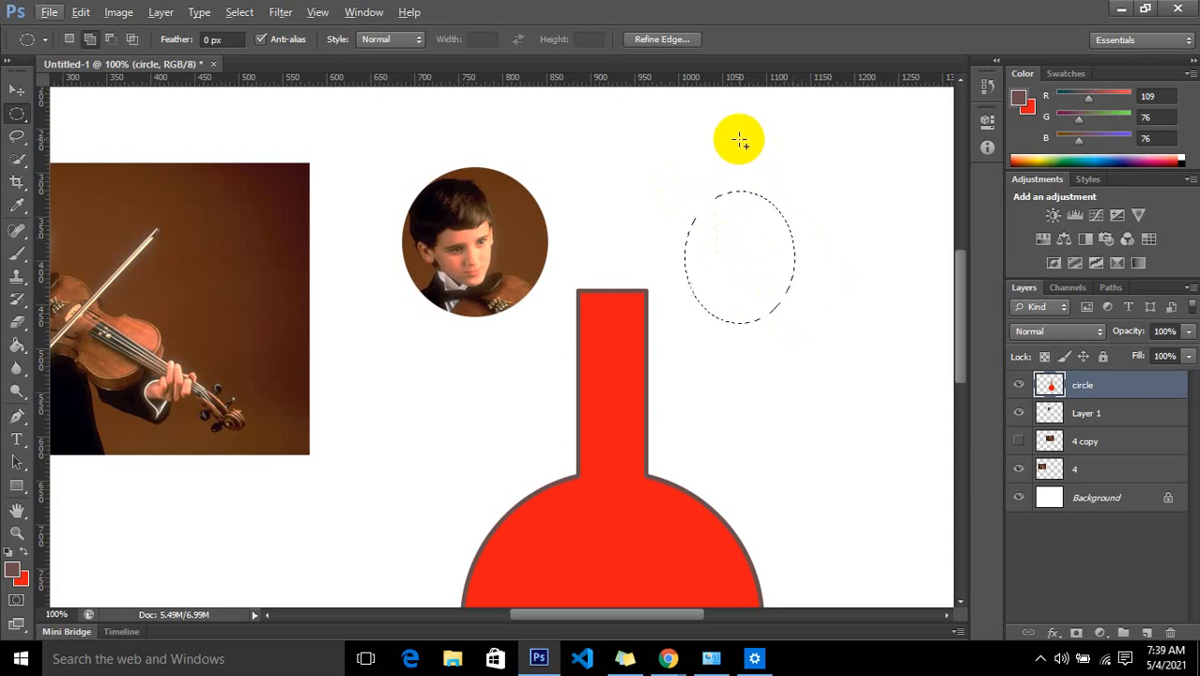
left_click_drag(712, 139, 774, 223)
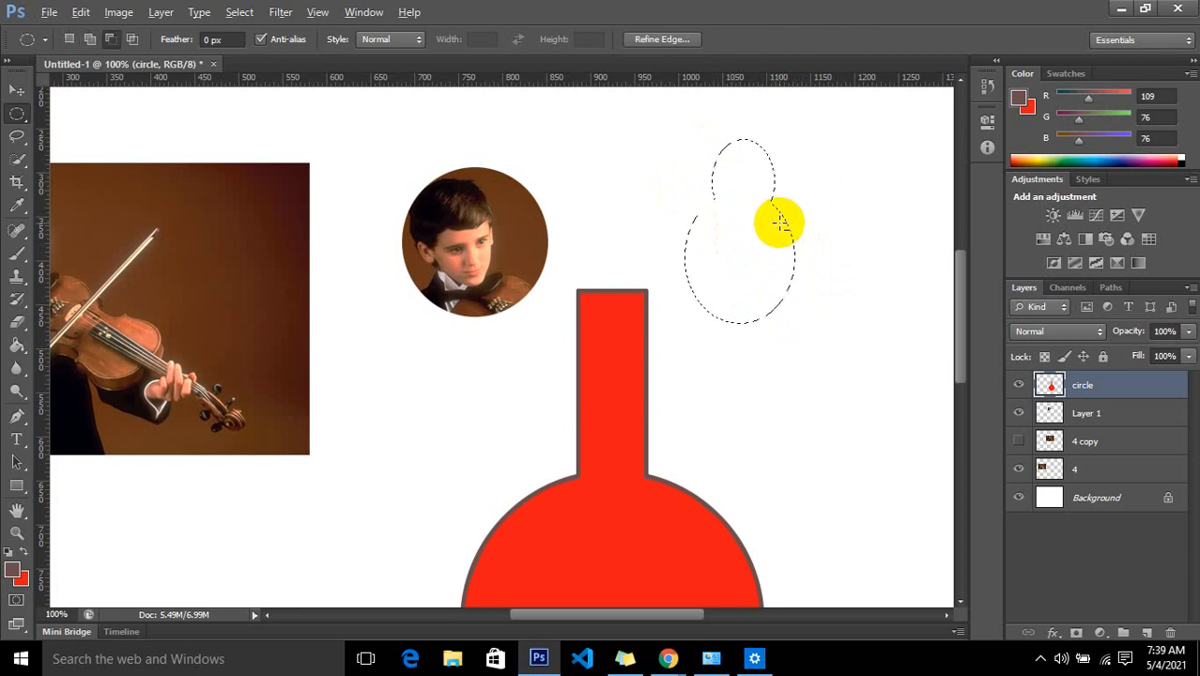
Subtract an ellipse from the combined selection's right side, intersect the remainder with a larger ellipse, and deselect it
left_click_drag(836, 196, 764, 343)
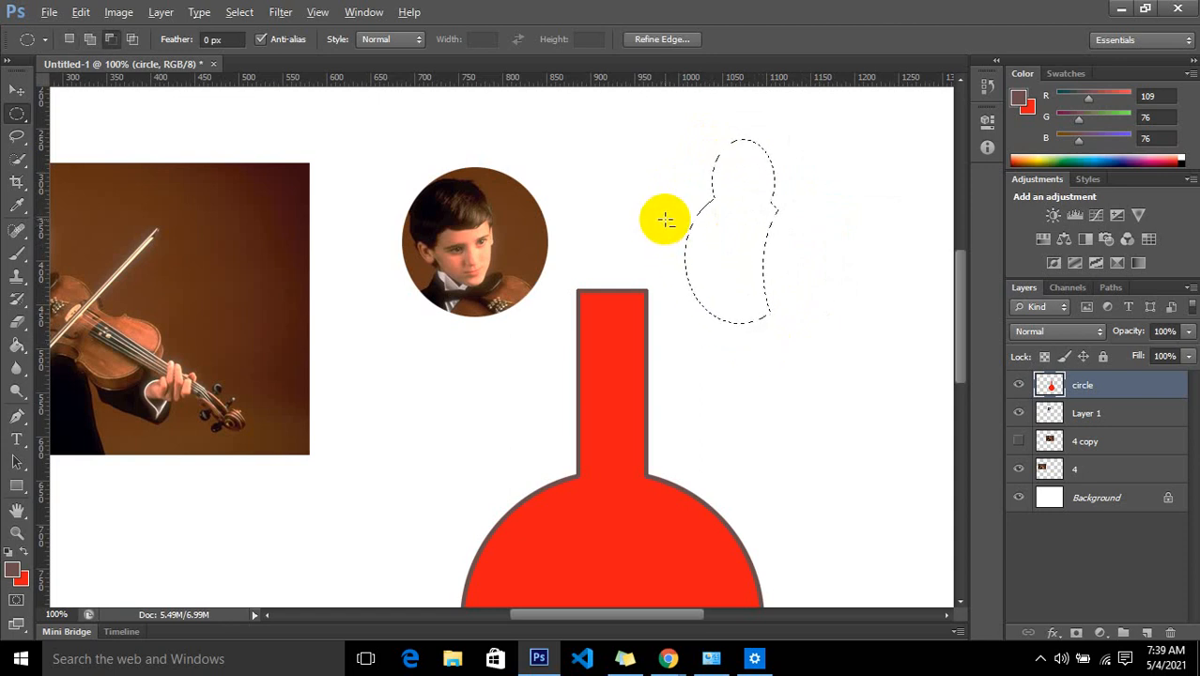
left_click_drag(674, 206, 822, 378)
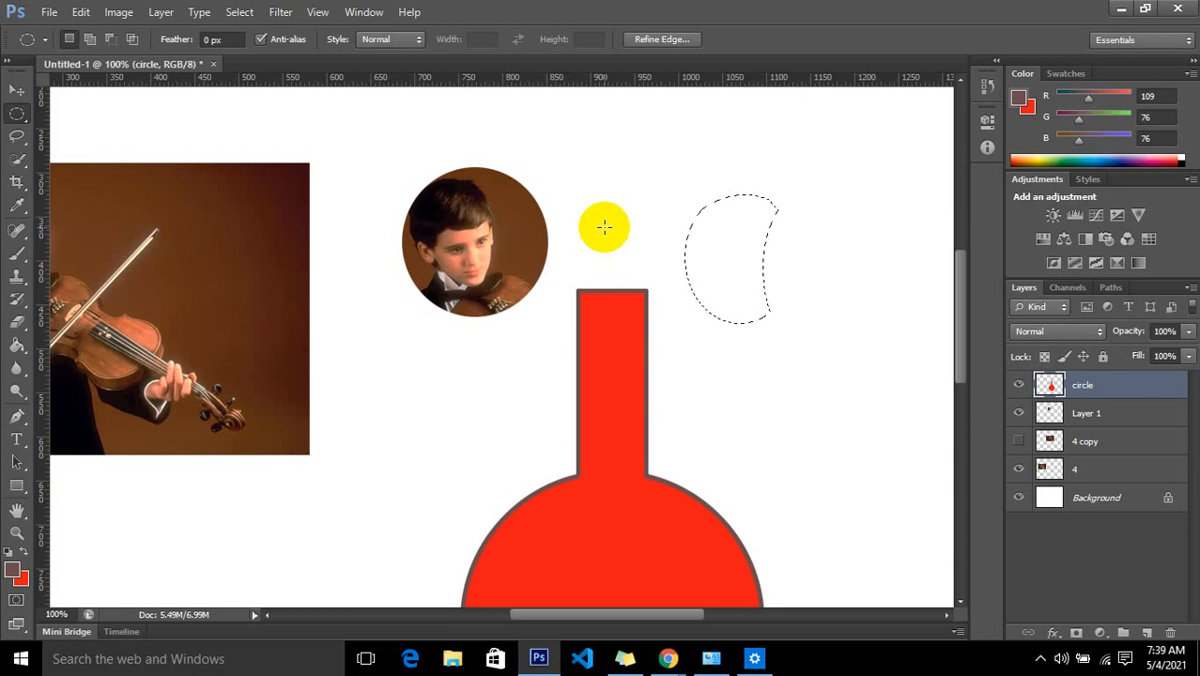
left_click(561, 104)
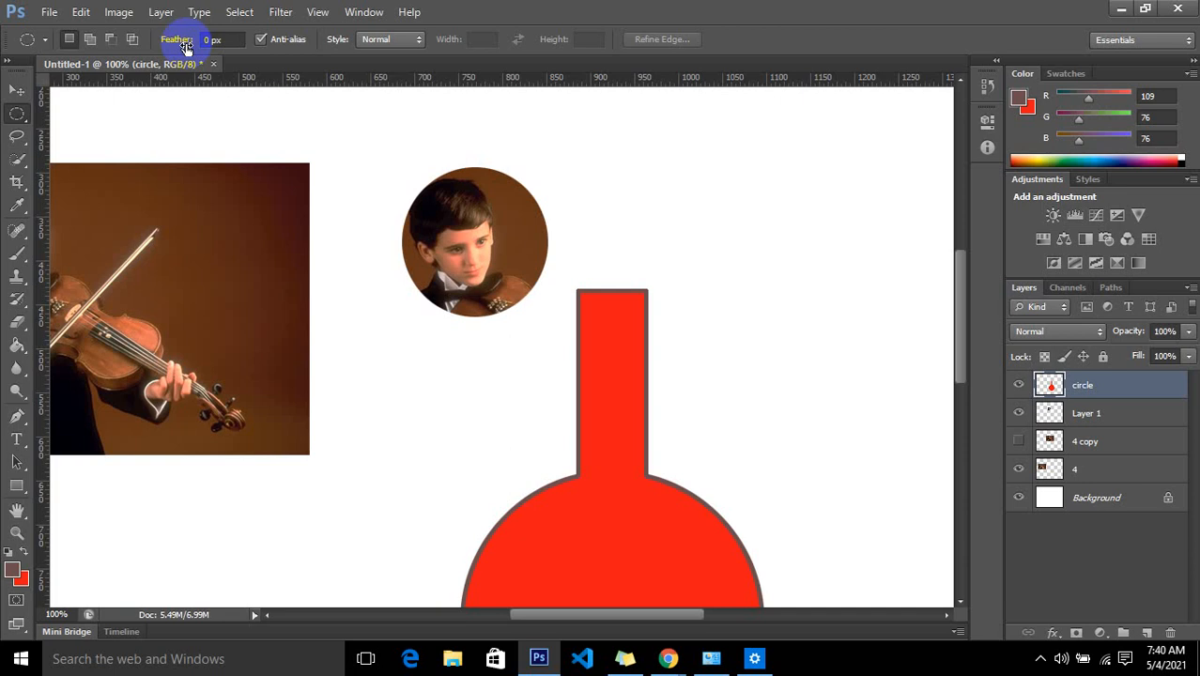
Set the Elliptical Marquee tool's feather to 30 px
left_click(212, 38)
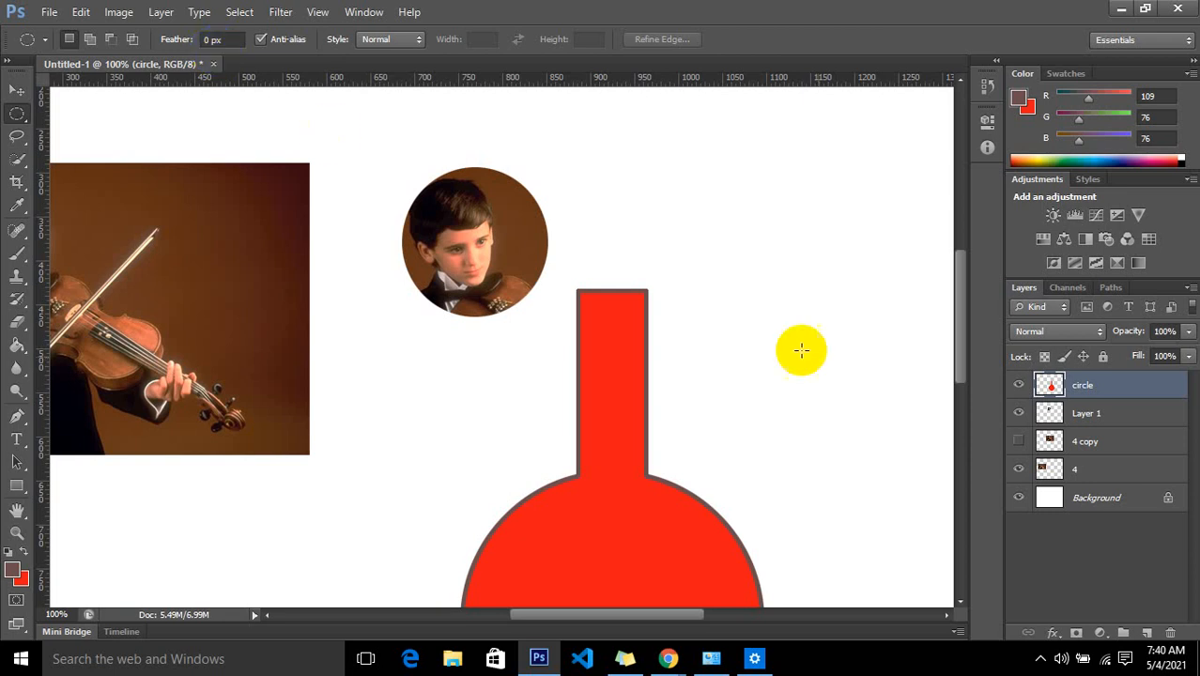
scroll(771, 473, "down", 3)
scroll(691, 532, "down", 1)
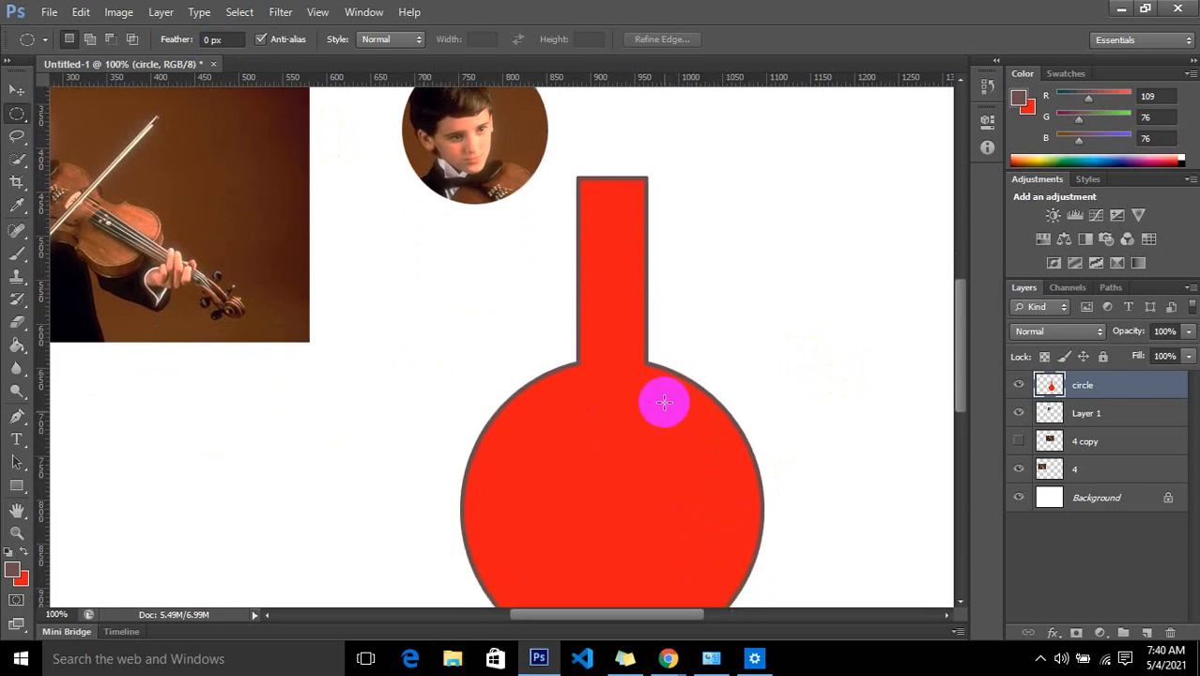
scroll(667, 404, "up", 5)
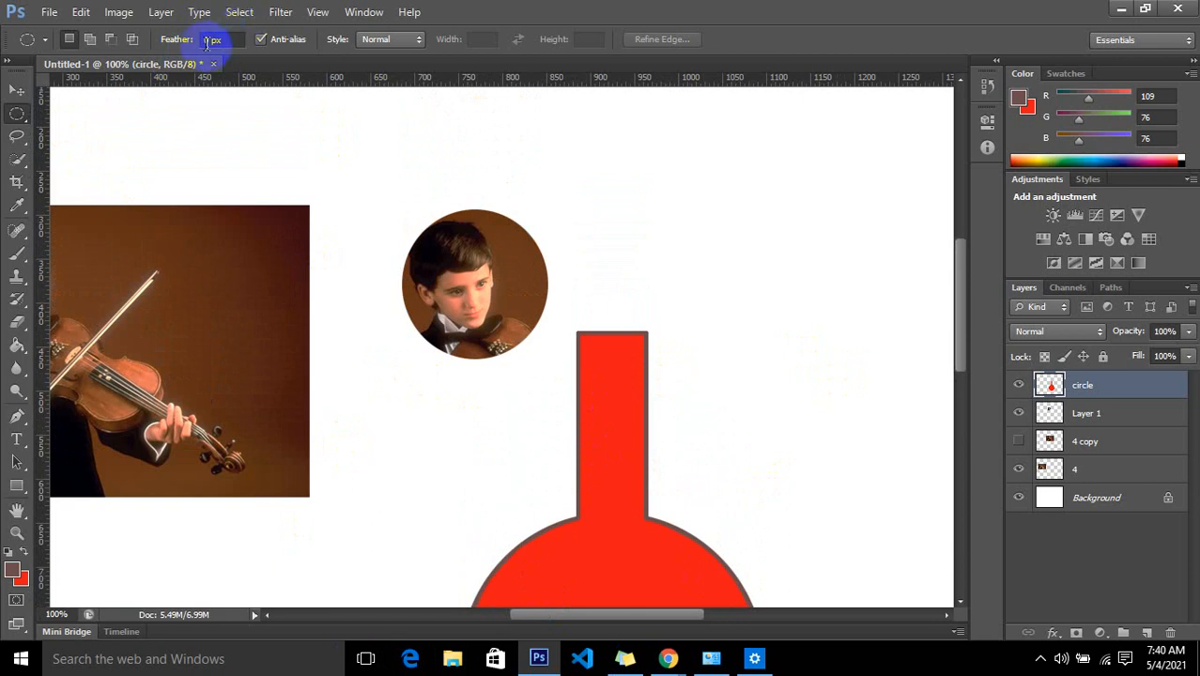
left_click(211, 39)
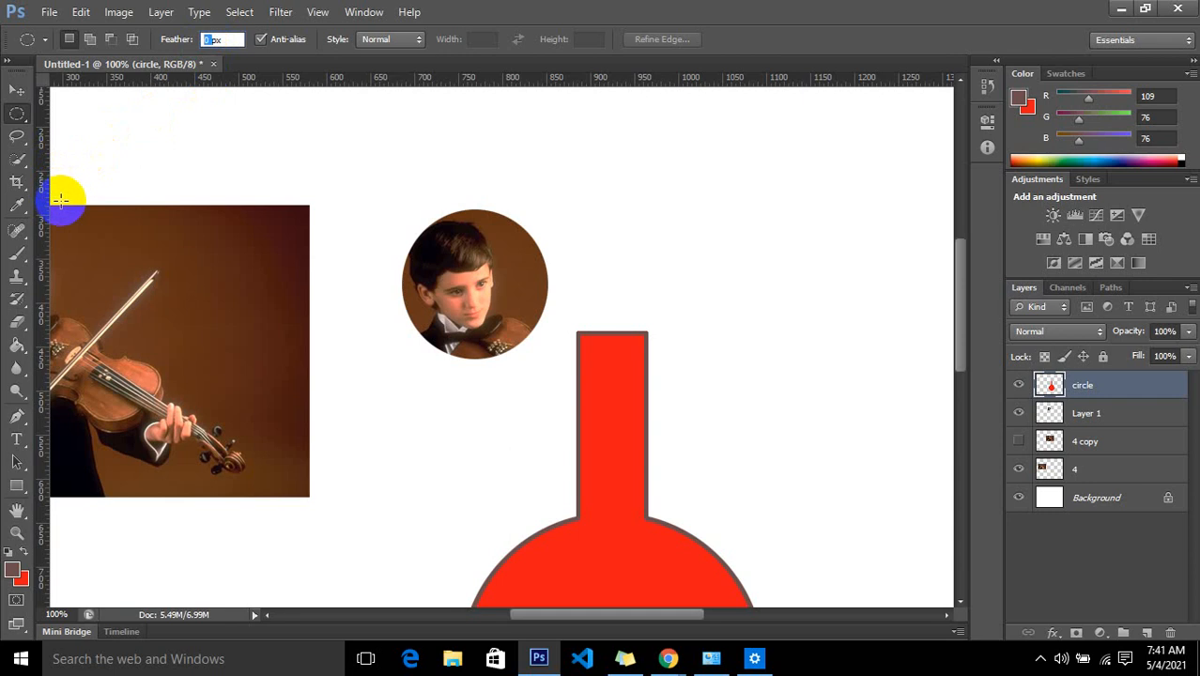
type("30")
left_click(67, 200)
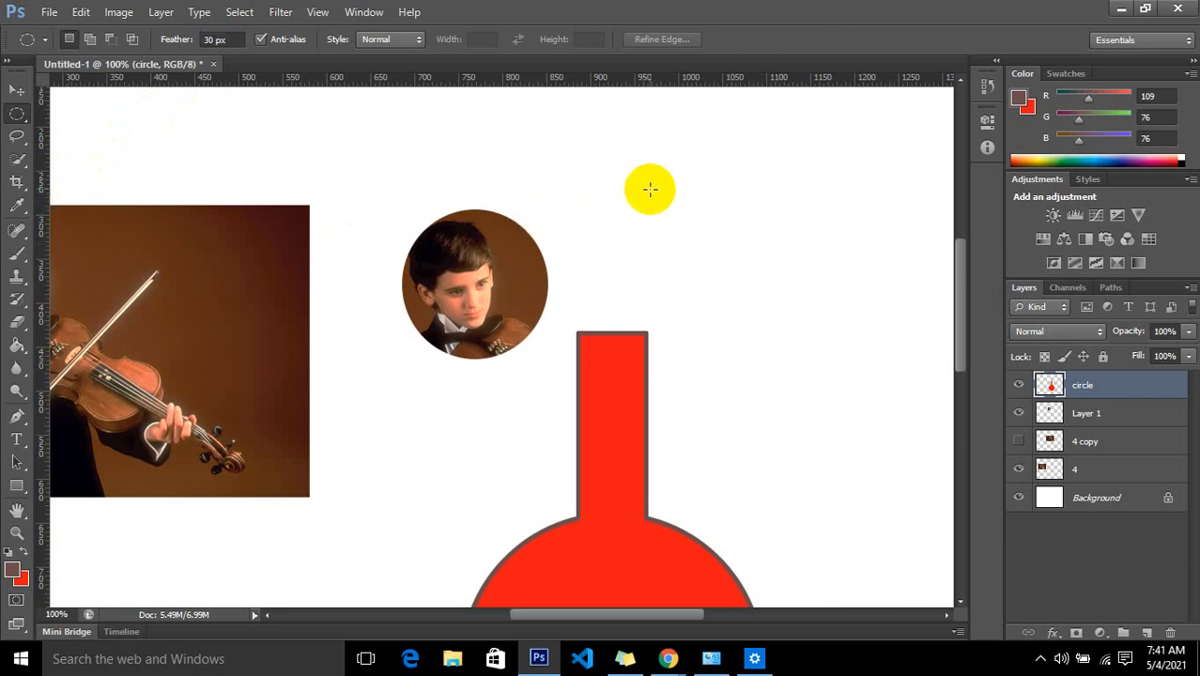
Draw a feathered circular selection about 165 px wide above and right of the red neck, fill it with the red background colour, and deselect it
left_click_drag(650, 189, 811, 335)
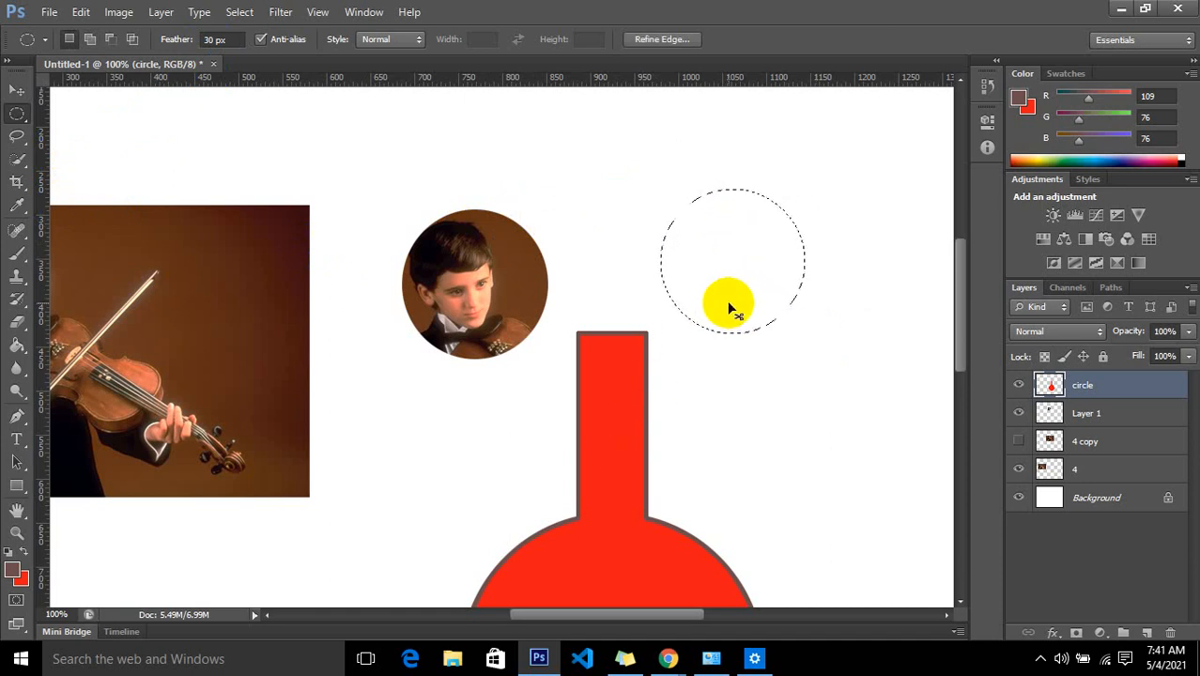
key("alt+BackSpace")
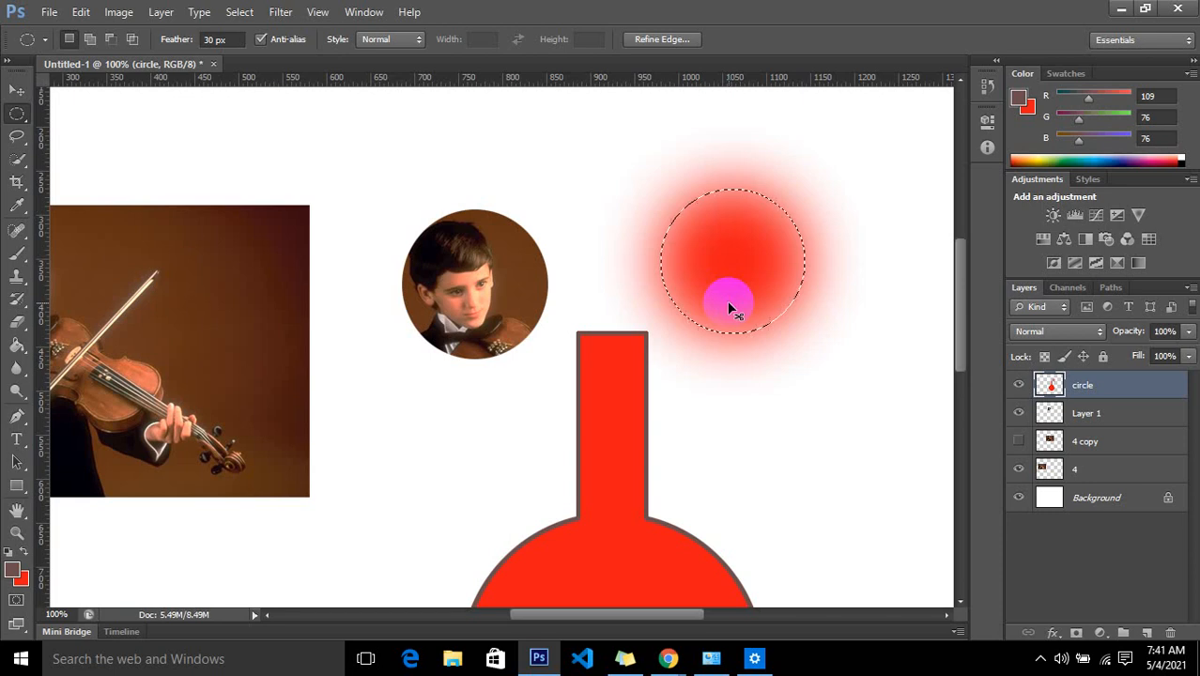
key("ctrl+d")
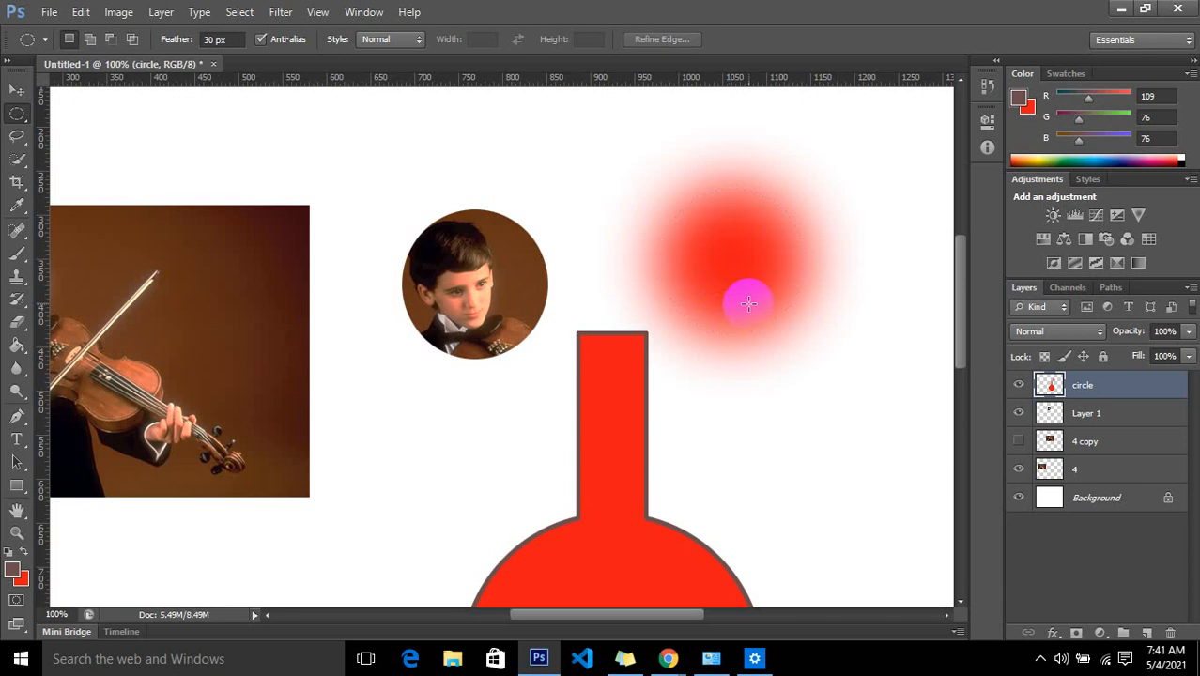
scroll(750, 300, "up", 2)
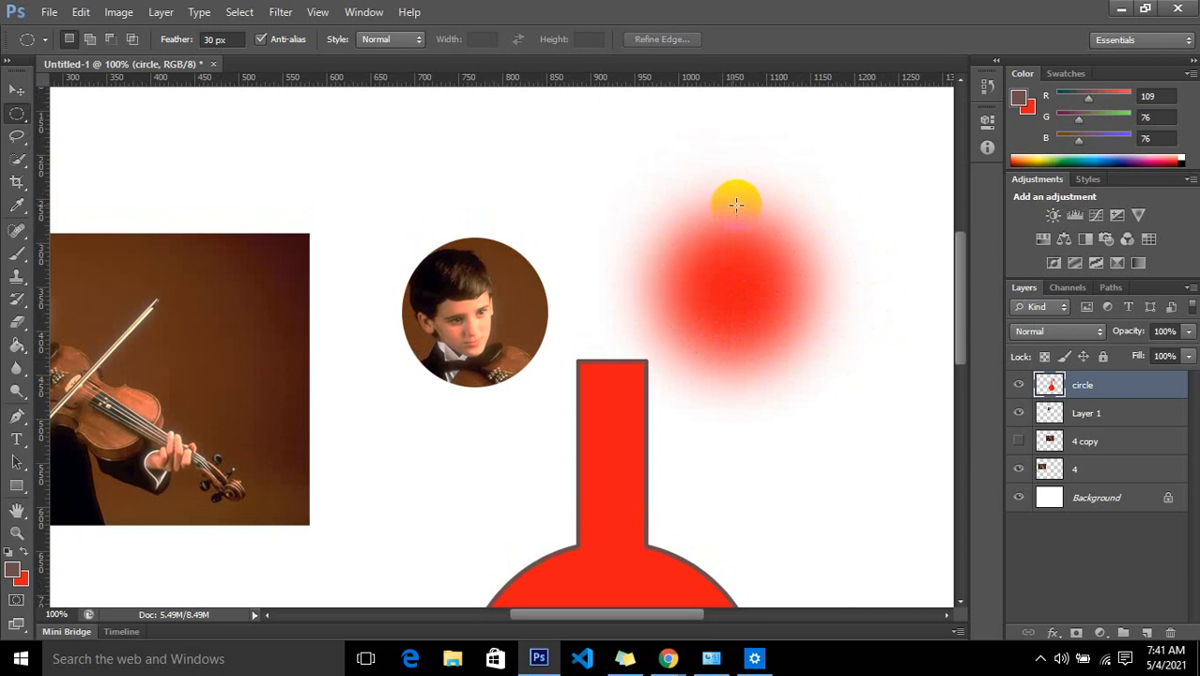
scroll(682, 252, "down", 4)
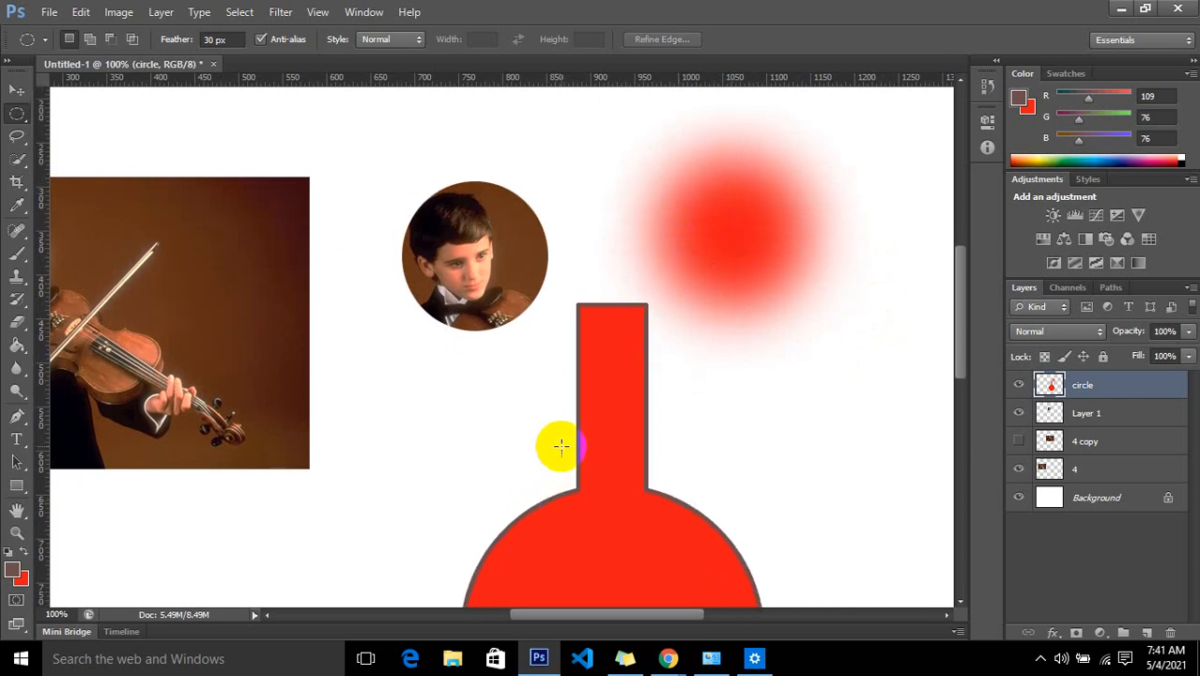
scroll(568, 427, "down", 4)
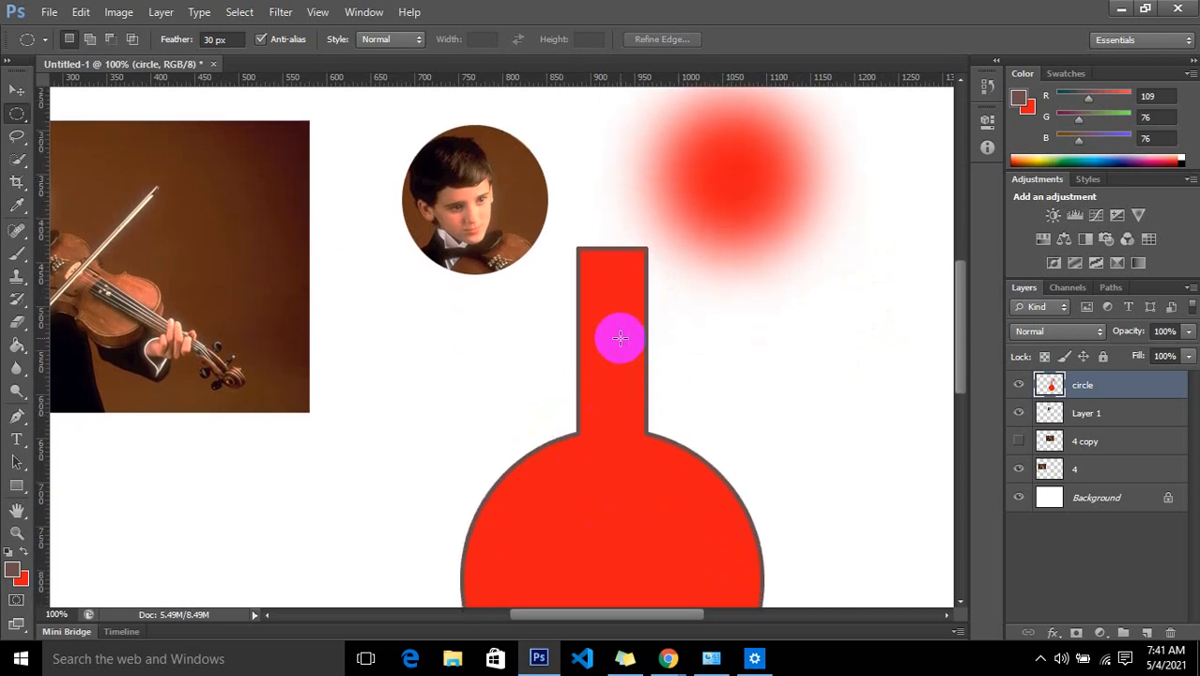
scroll(740, 376, "up", 3)
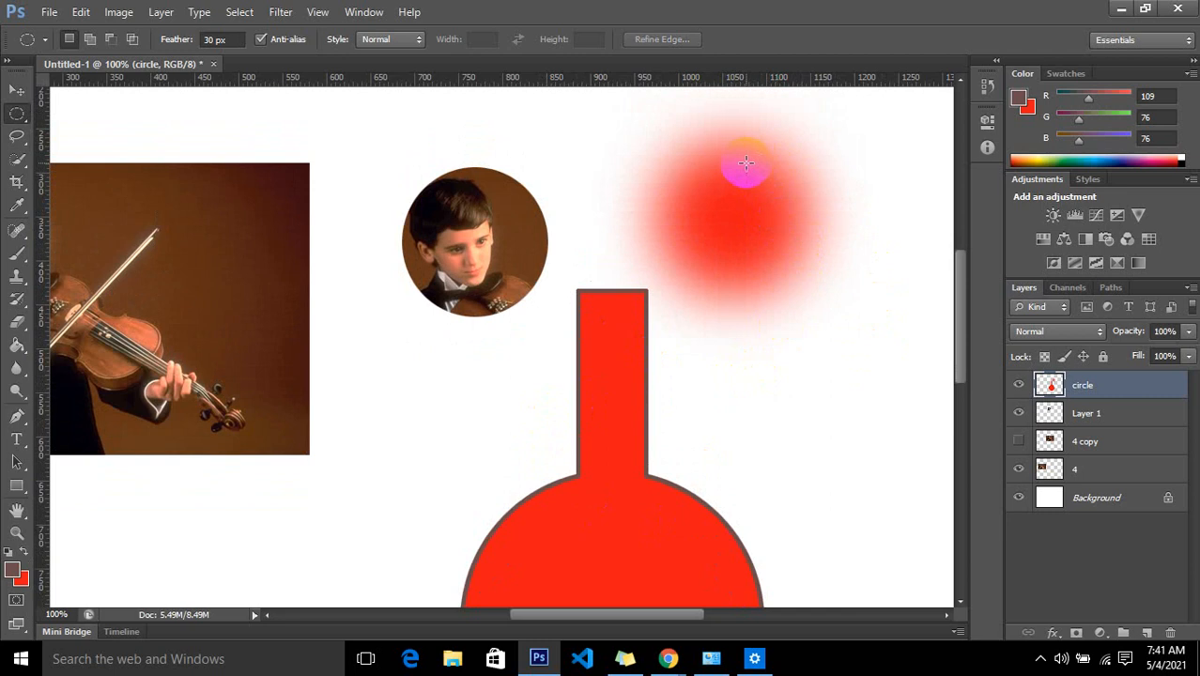
scroll(883, 287, "up", 1)
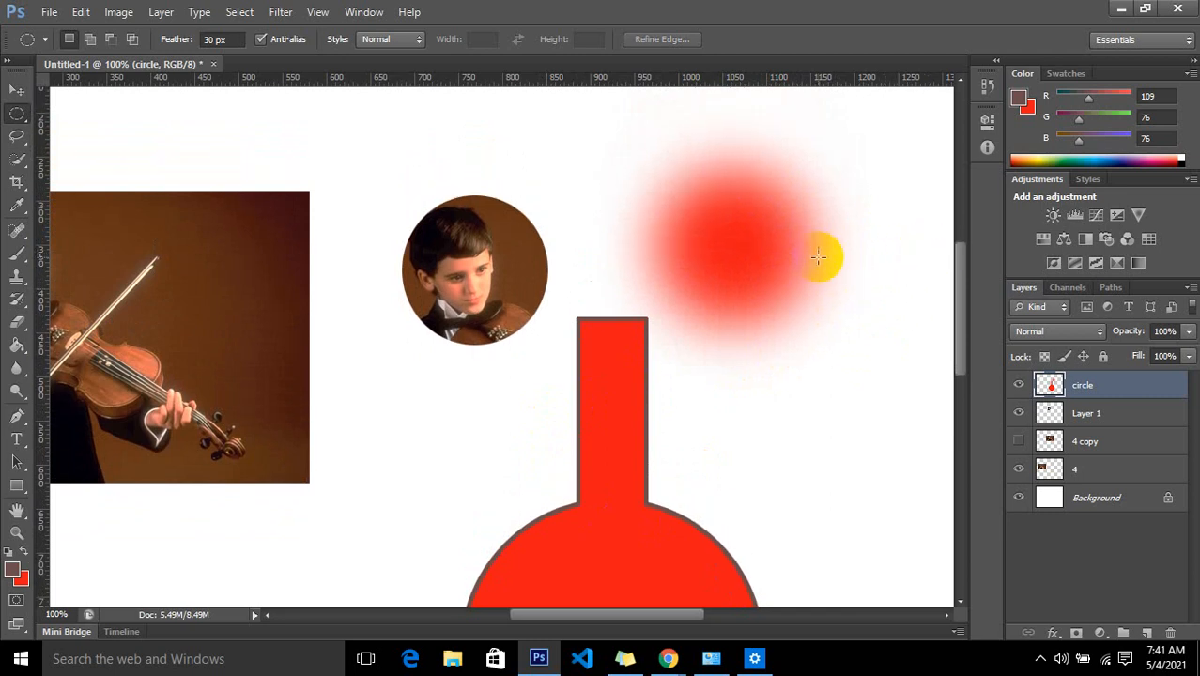
left_click(793, 261)
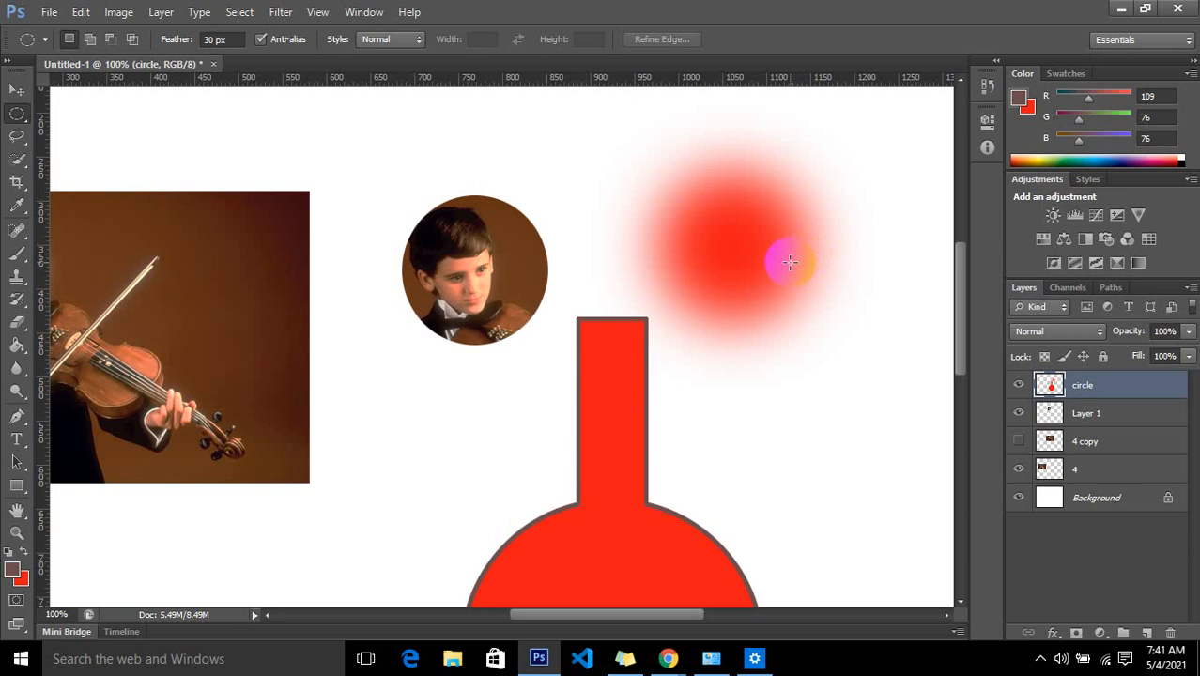
Draw a second feathered circle about 145 px wide below the red blurred one, fill it with the brown foreground colour, and deselect it
scroll(787, 261, "down", 1)
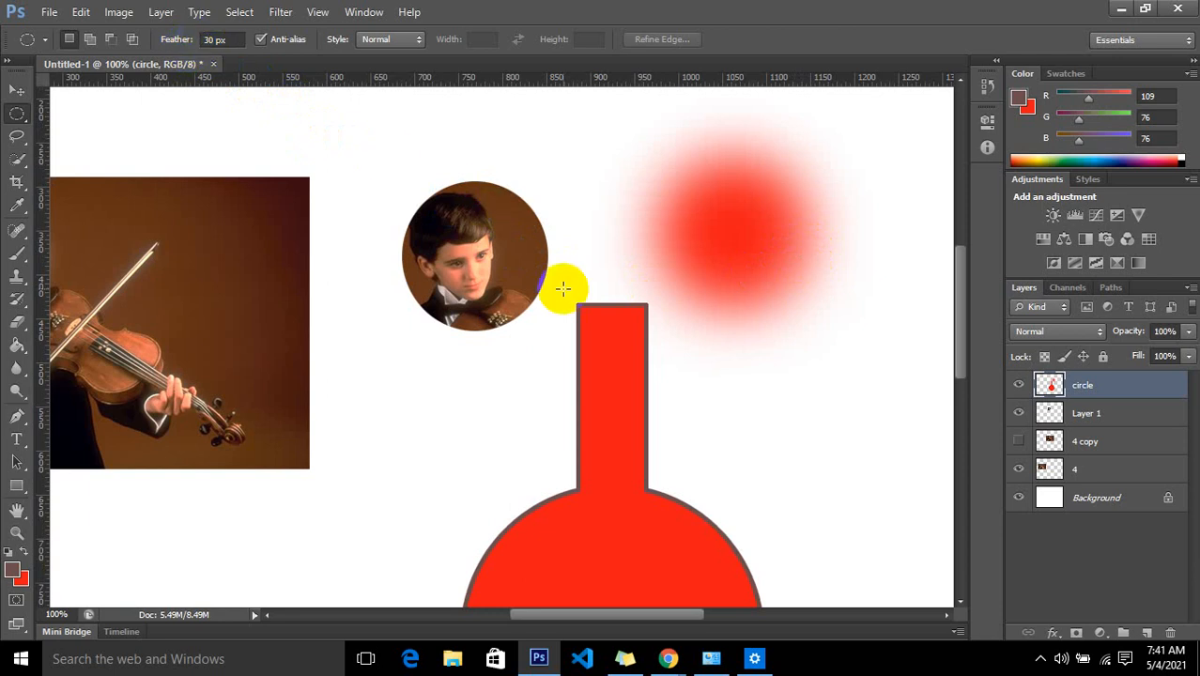
left_click_drag(736, 418, 874, 553)
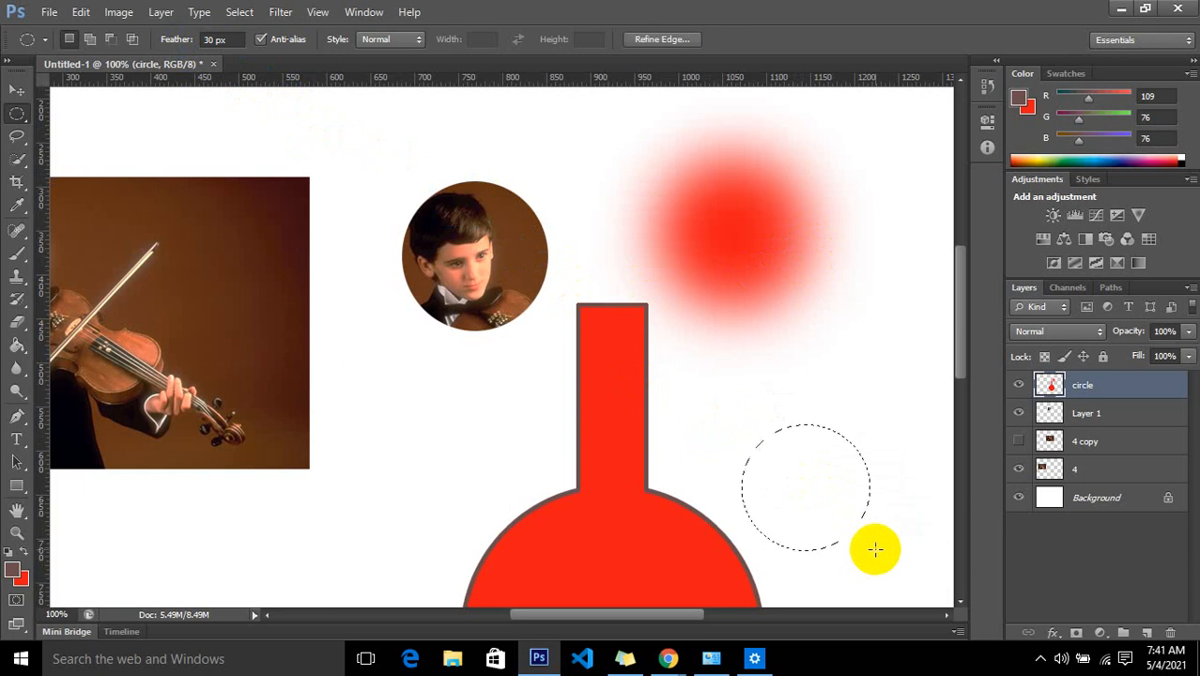
key("alt+BackSpace")
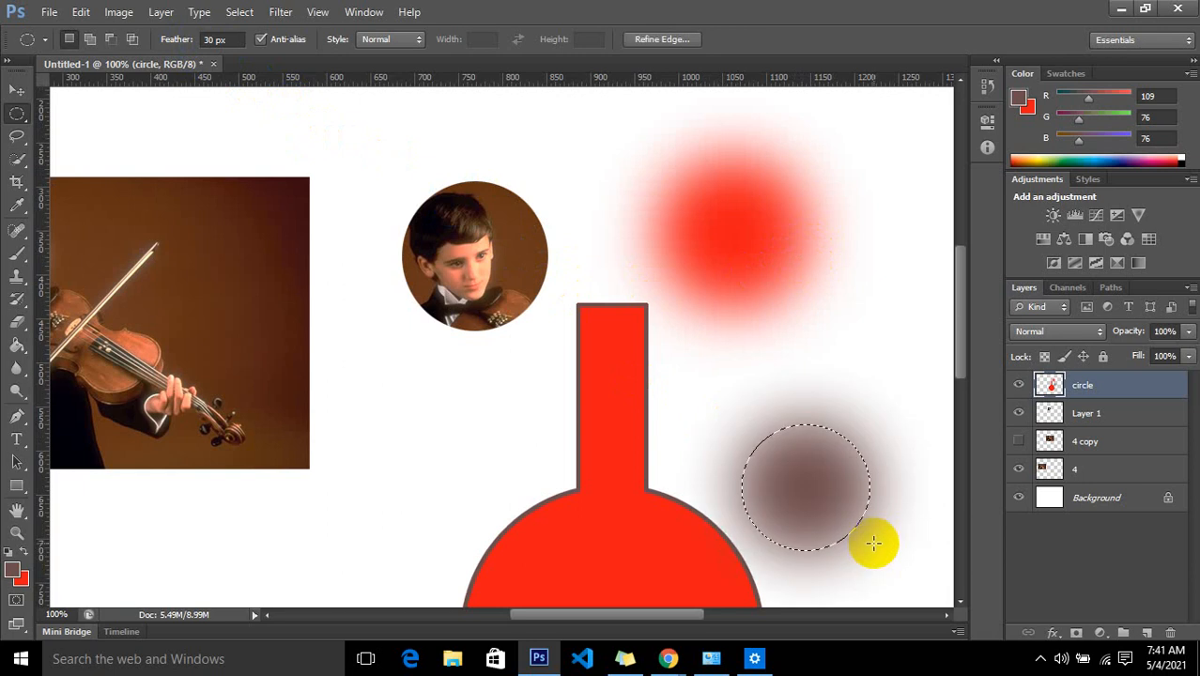
key("ctrl+d")
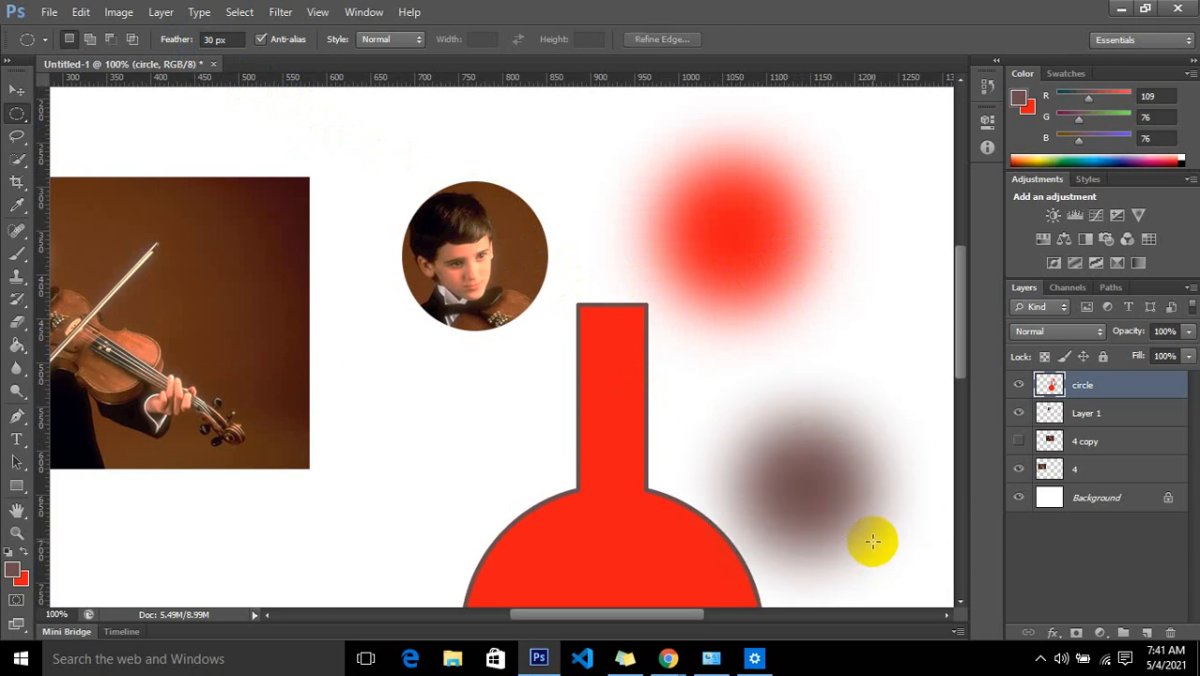
Reset the Elliptical Marquee tool's feather to 0 px
left_click(210, 39)
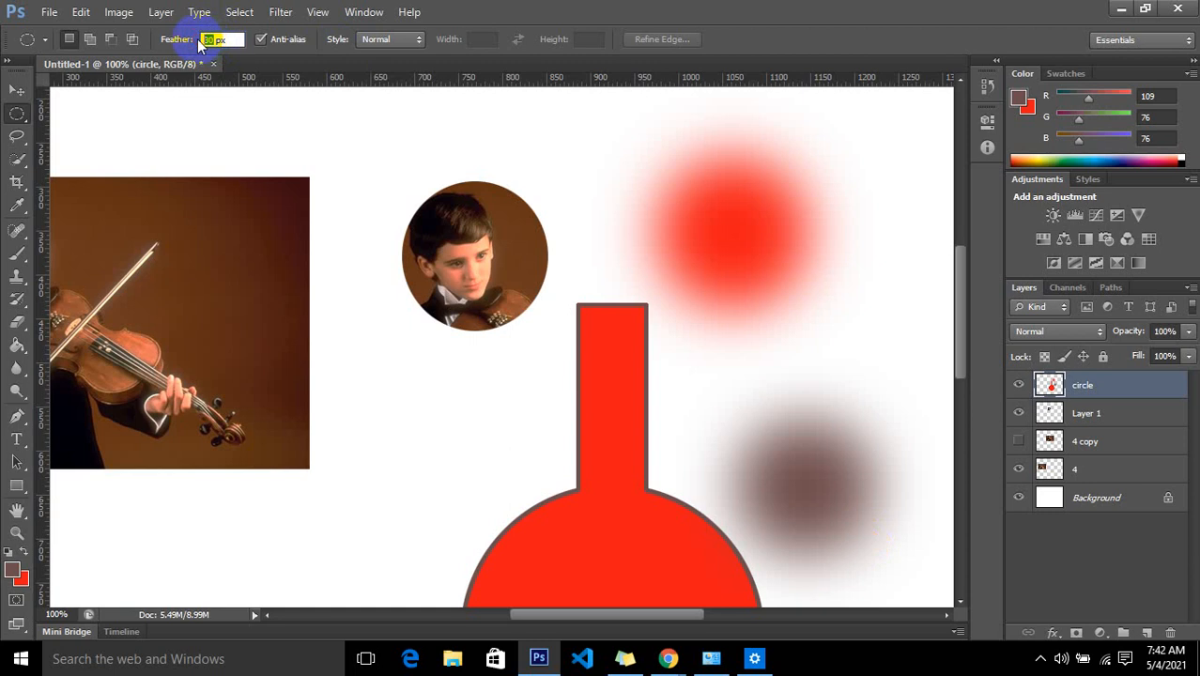
type("0")
key("Return")
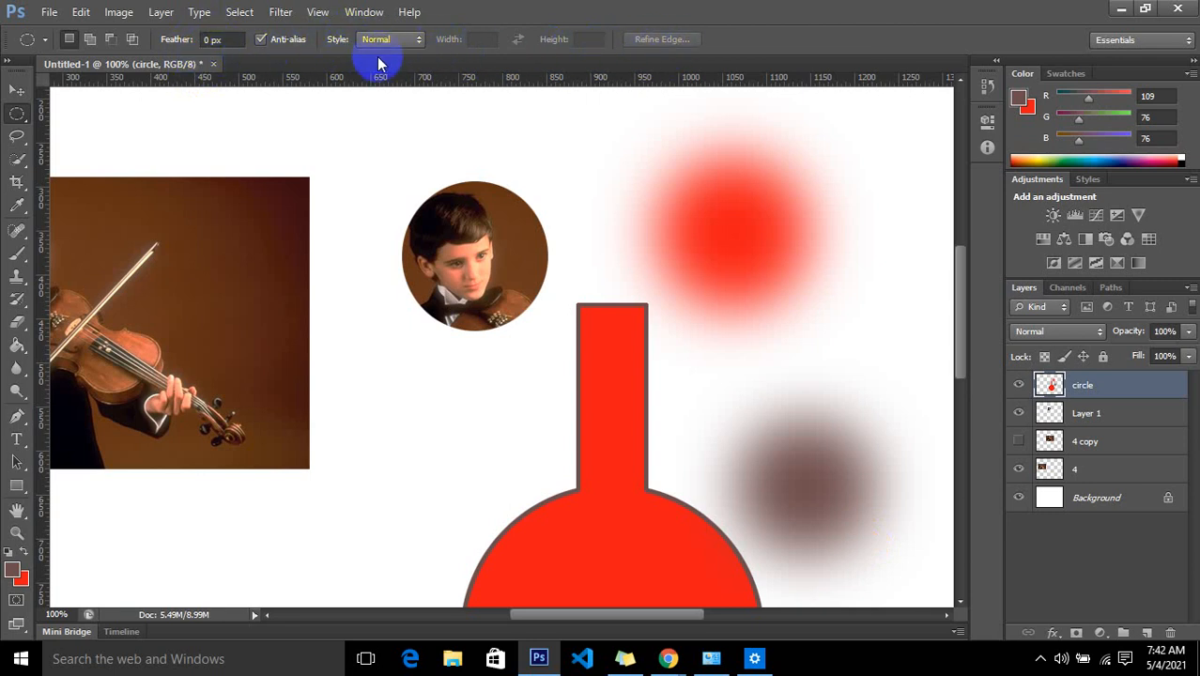
Hide the circle, Layer 1, 4 copy and 4 layers, leaving only the white Background visible at 50% zoom
left_click(1018, 385)
left_click(1019, 414)
left_click(1019, 440)
left_click(1019, 469)
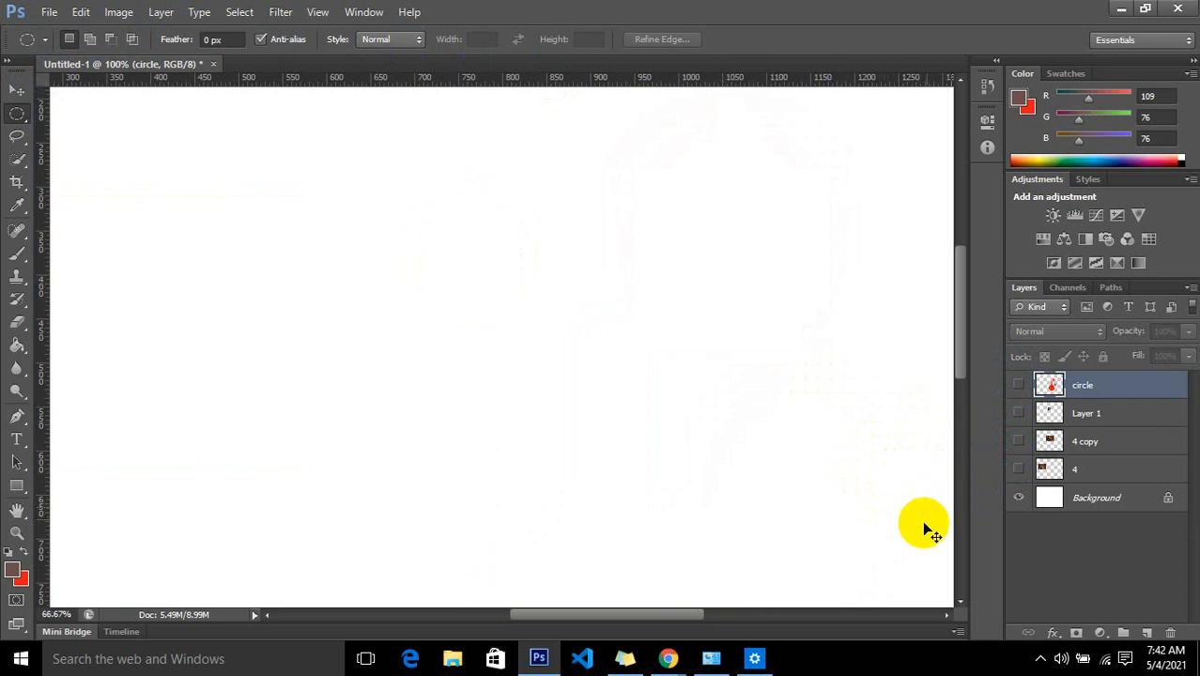
key("ctrl+minus")
key("ctrl+minus")
key("ctrl+minus")
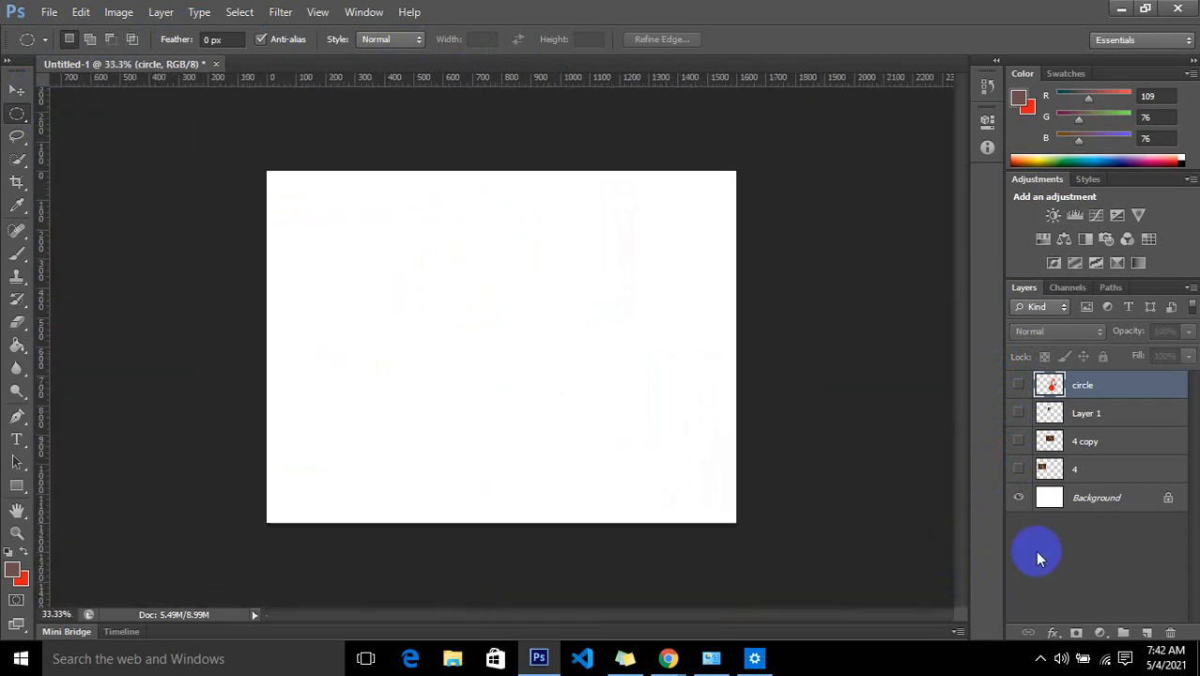
key("ctrl+plus")
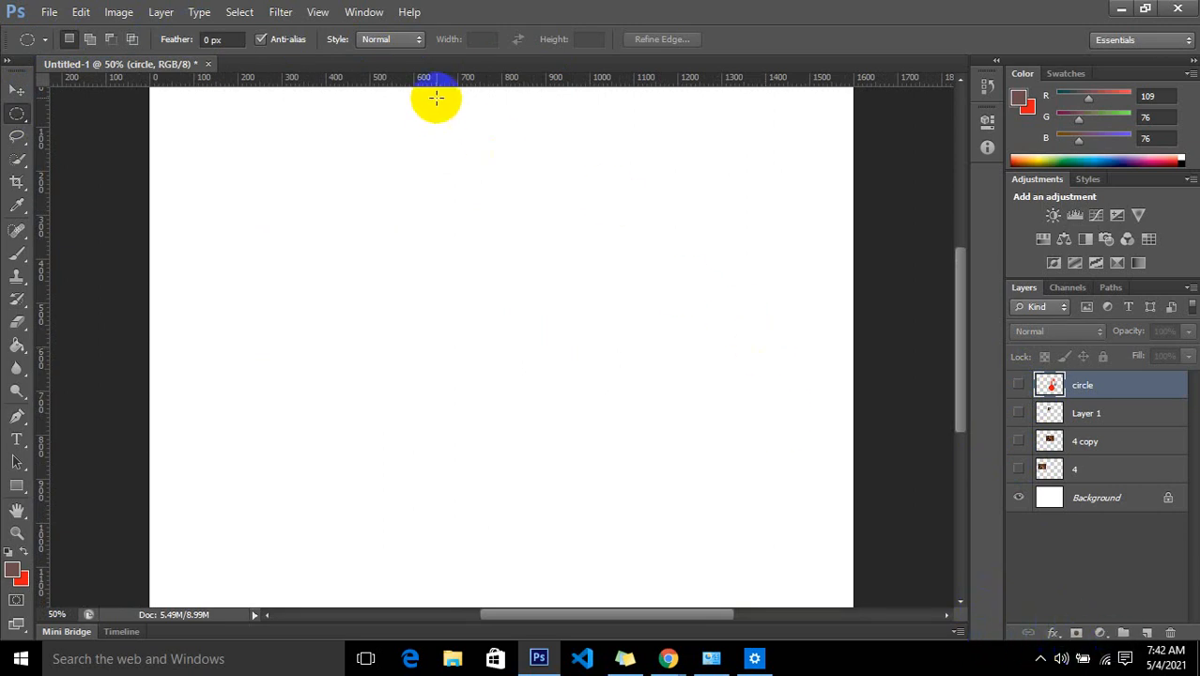
left_click(318, 13)
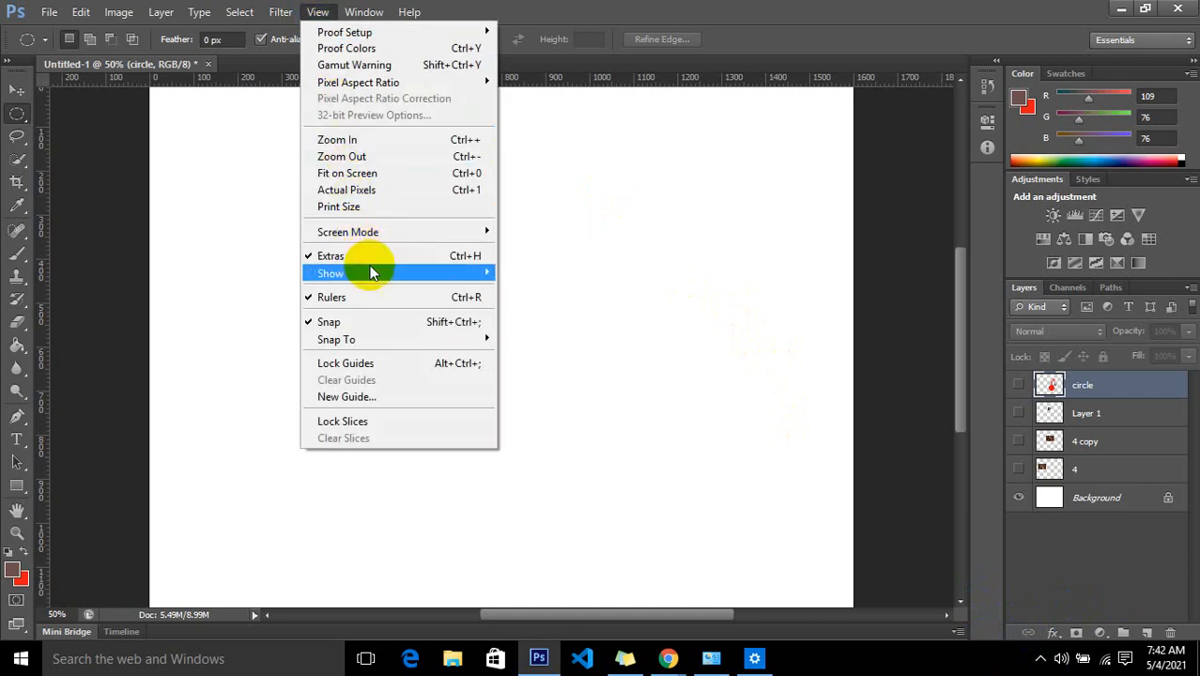
mouse_move(388, 278)
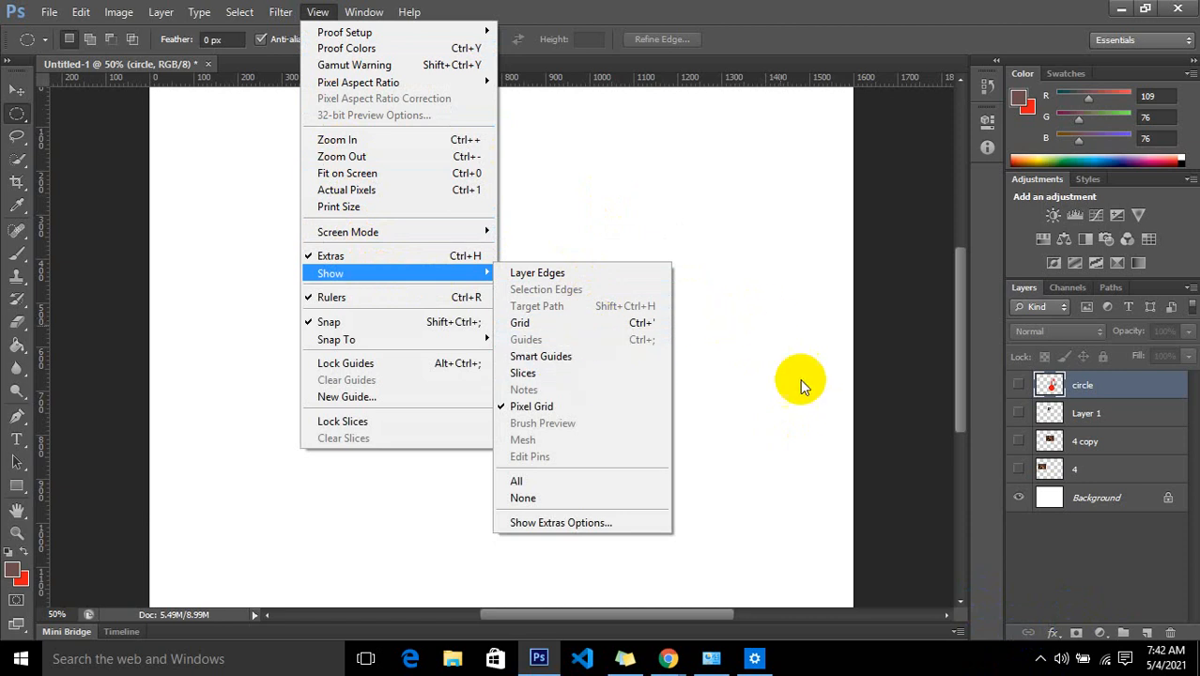
Switch to the Microsoft Teams meeting chat in Chrome to check the call's connection, and return to Photoshop
left_click(669, 658)
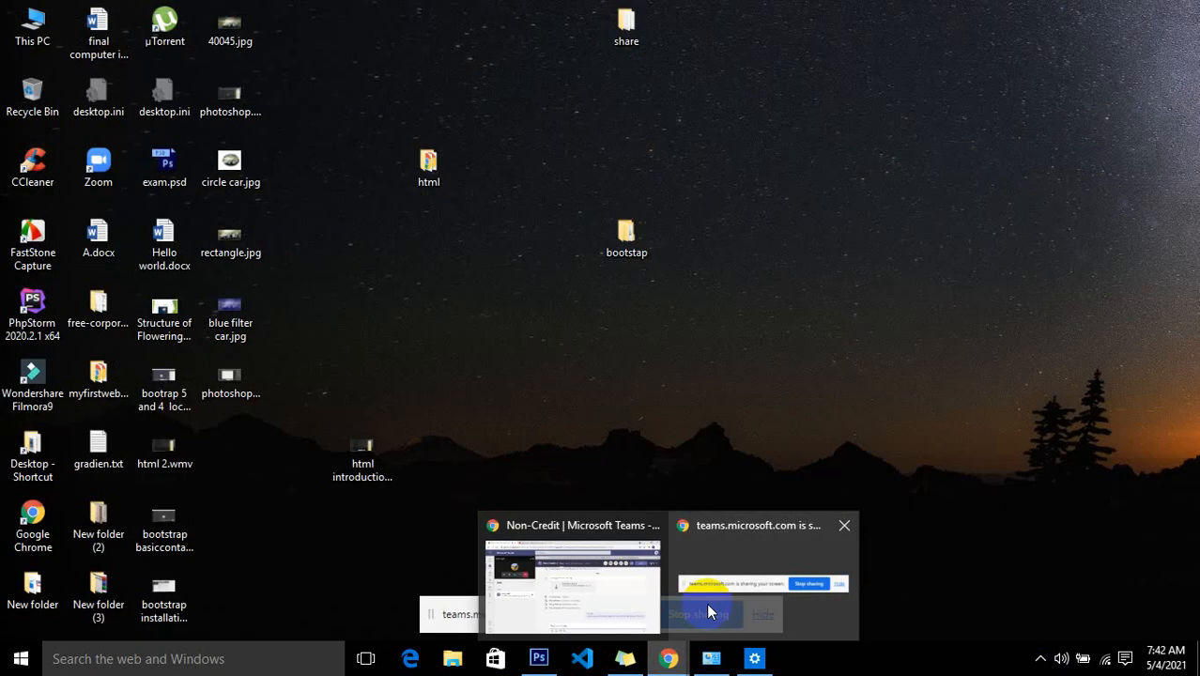
left_click(709, 612)
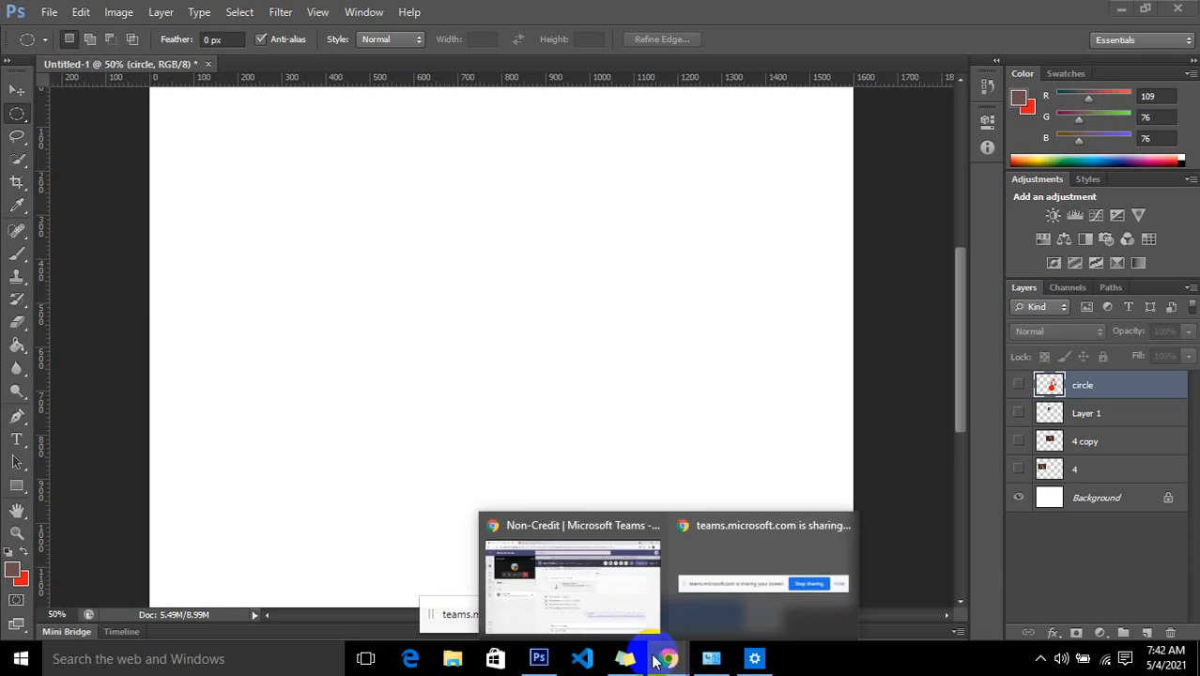
left_click(646, 617)
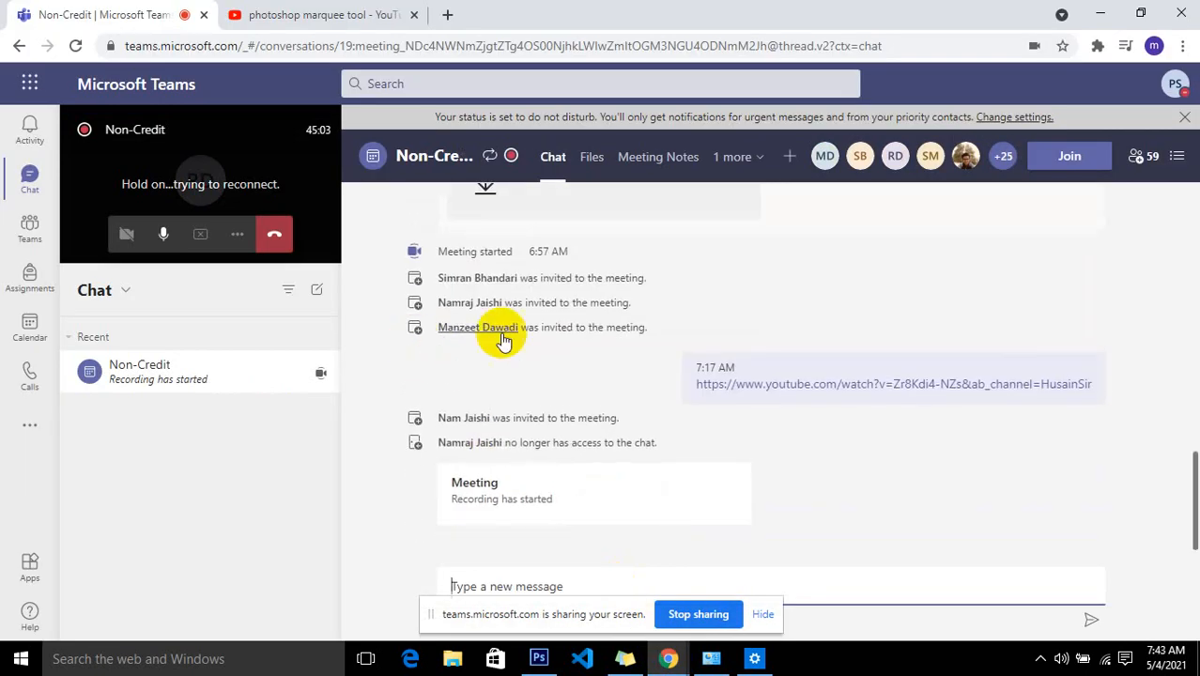
mouse_move(726, 667)
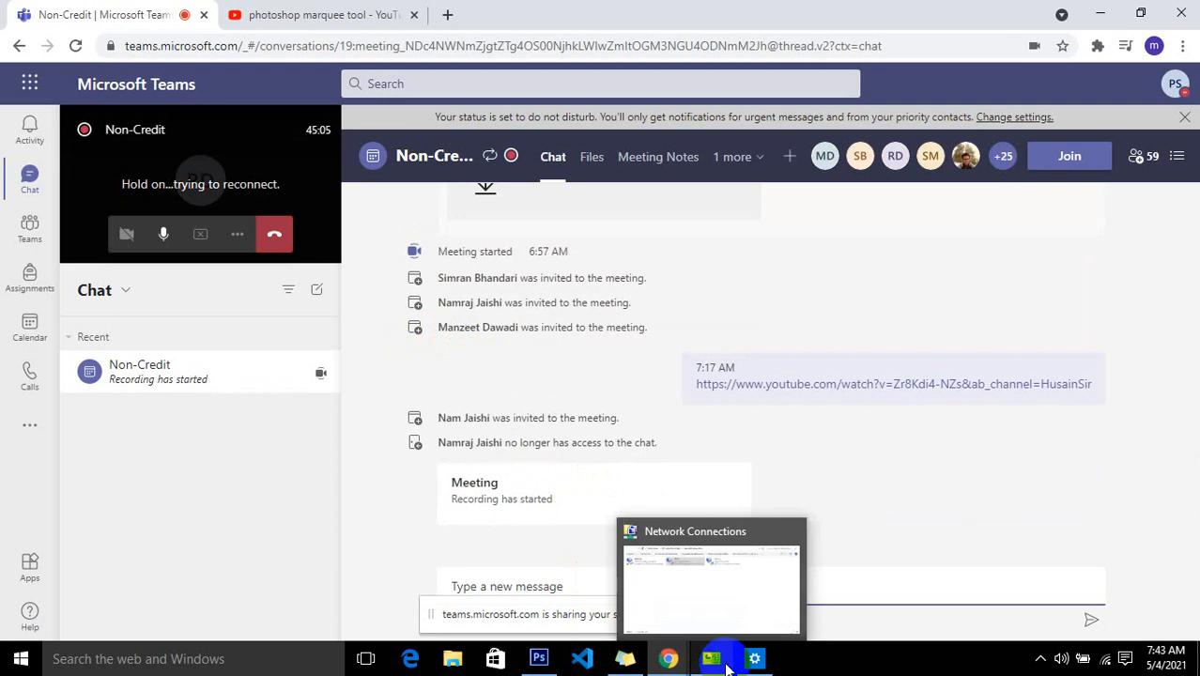
left_click(539, 659)
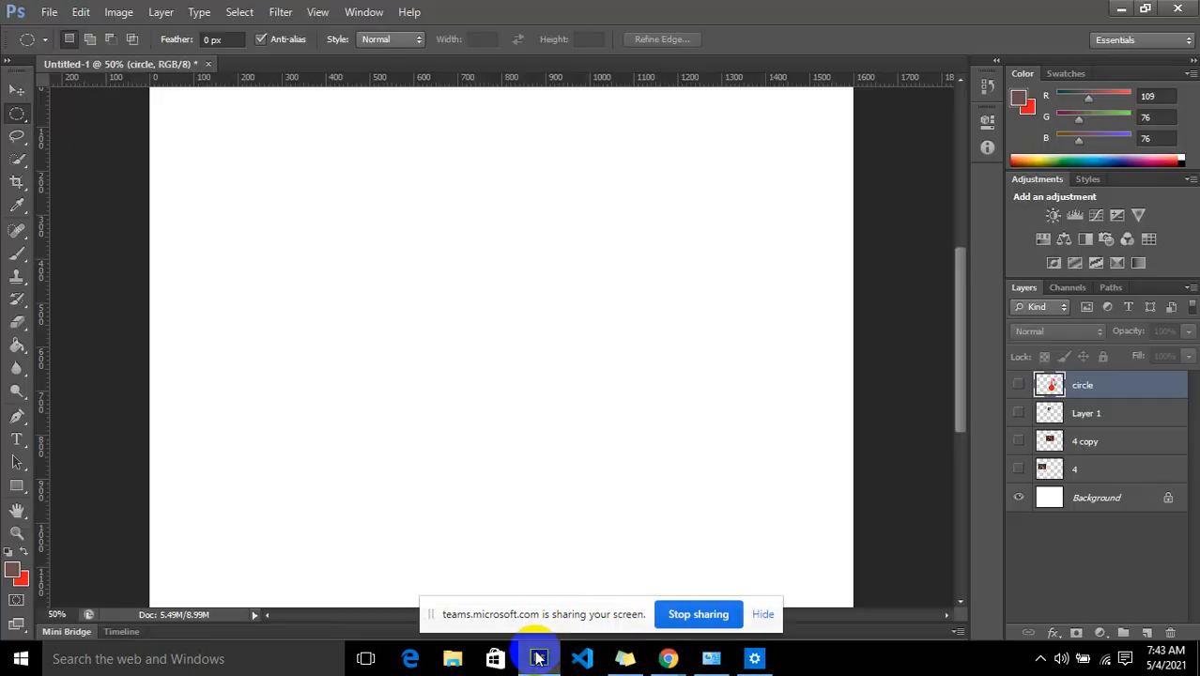
Show the grid over the blank canvas
right_click(27, 117)
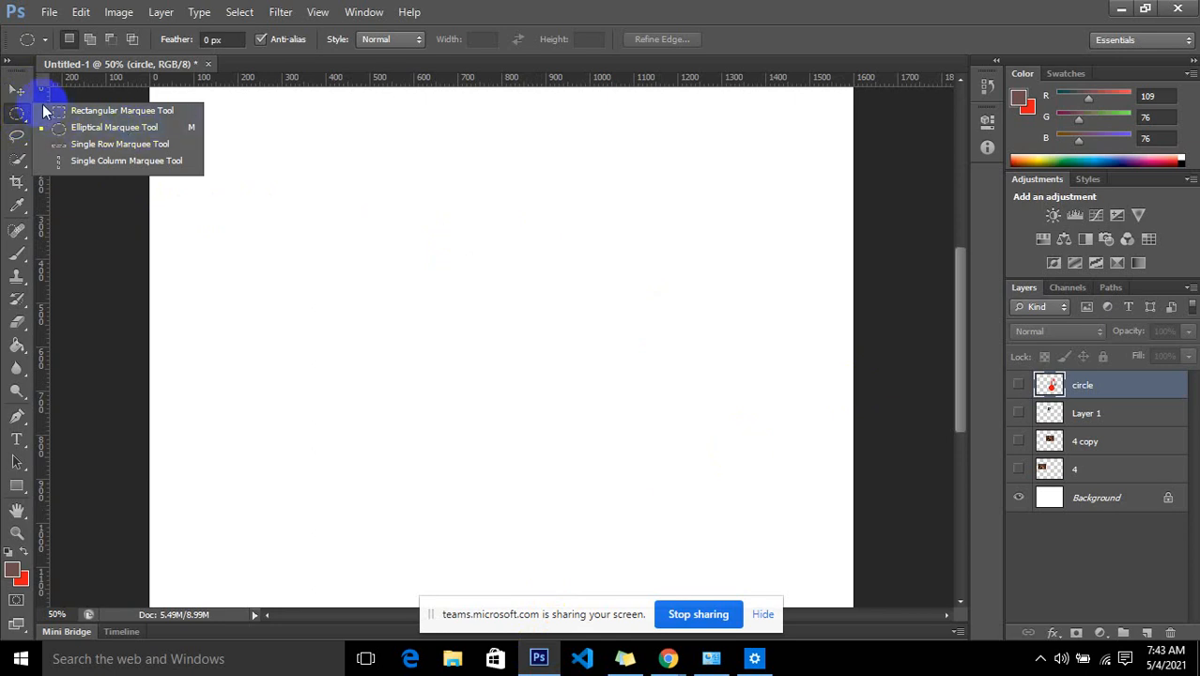
left_click(15, 91)
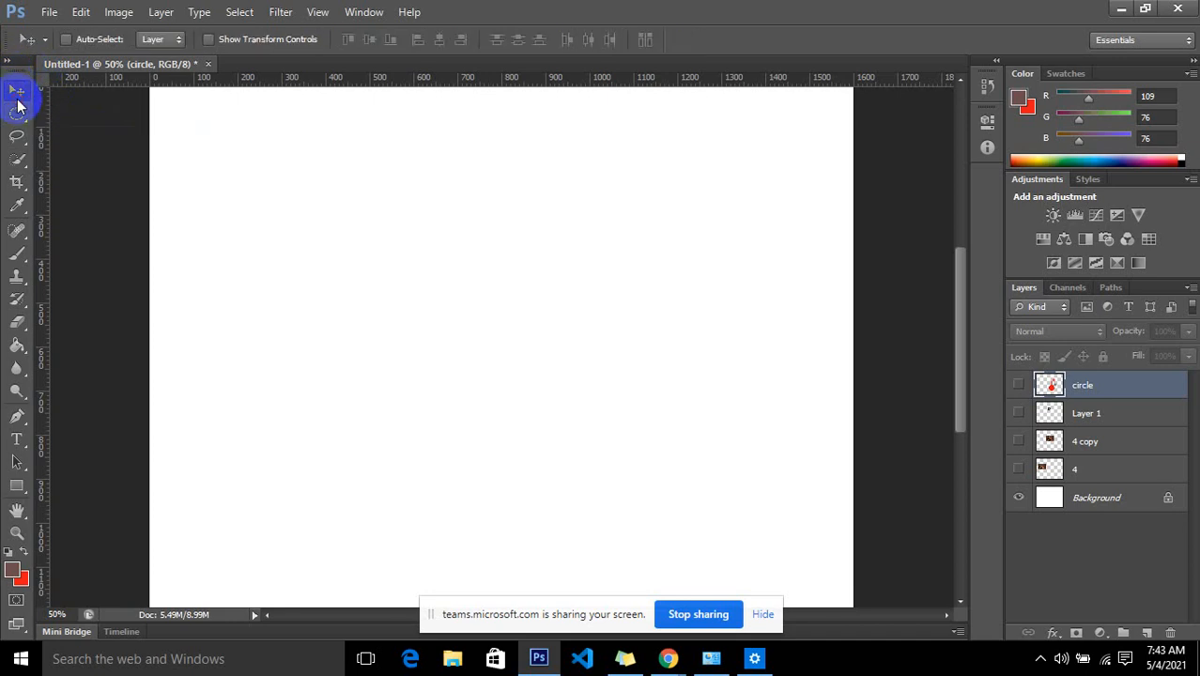
scroll(282, 233, "down", 1)
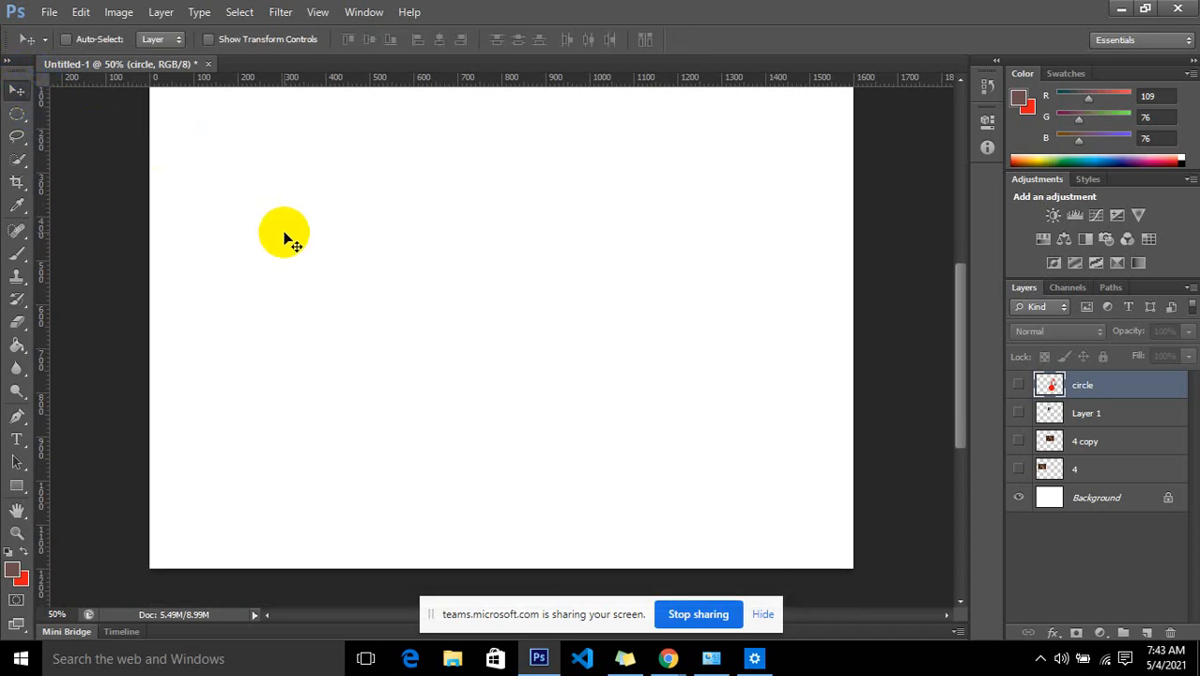
scroll(424, 280, "up", 1)
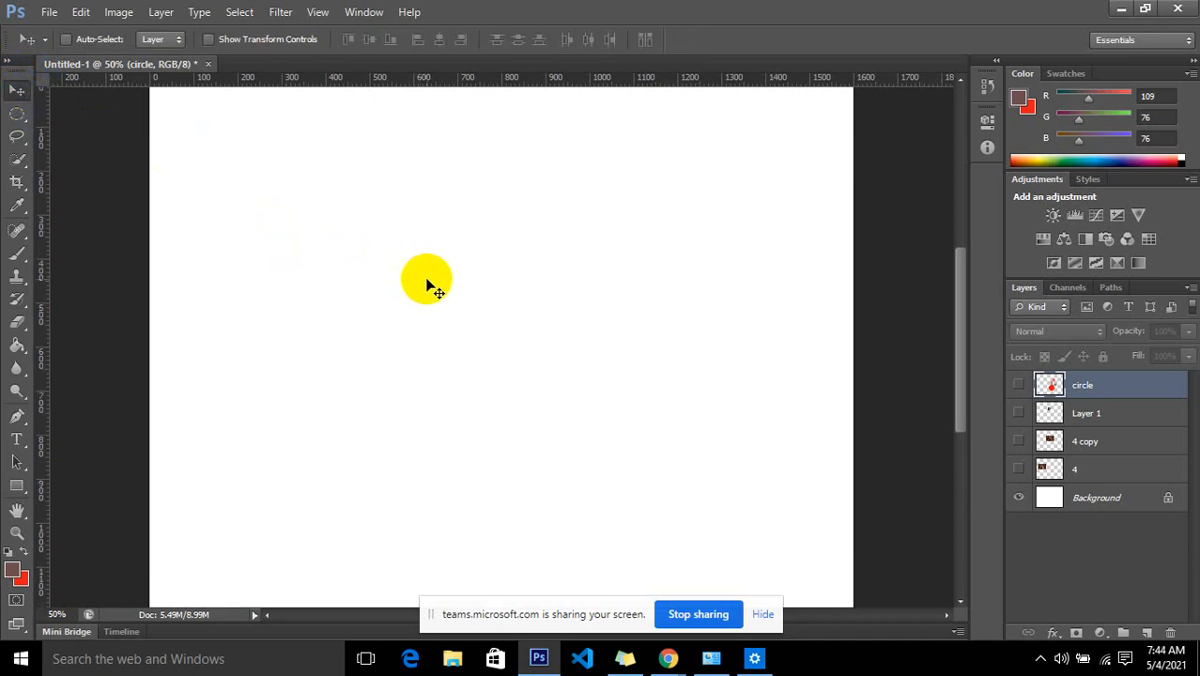
left_click(324, 13)
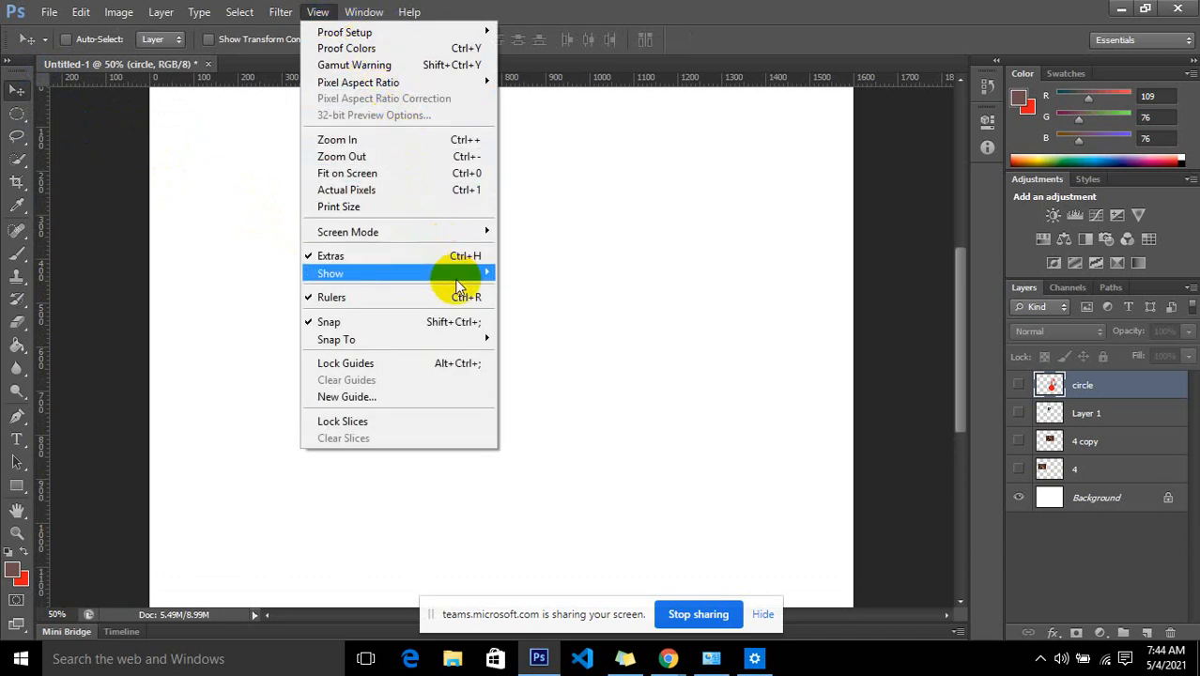
mouse_move(461, 274)
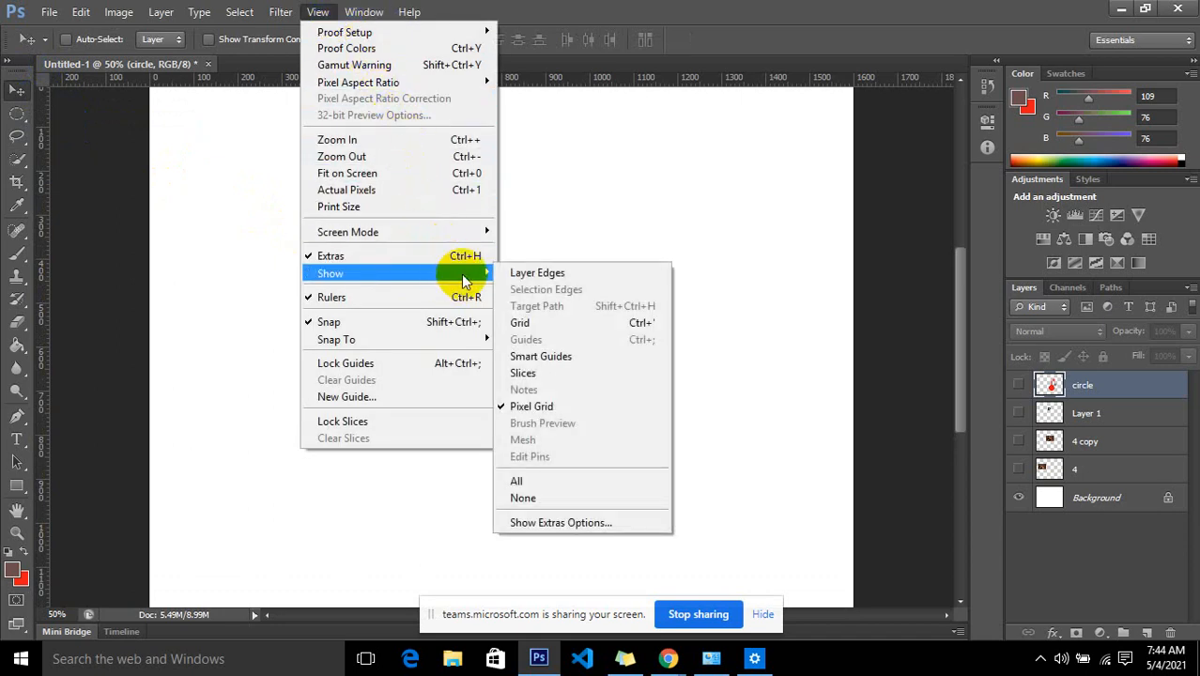
left_click(560, 324)
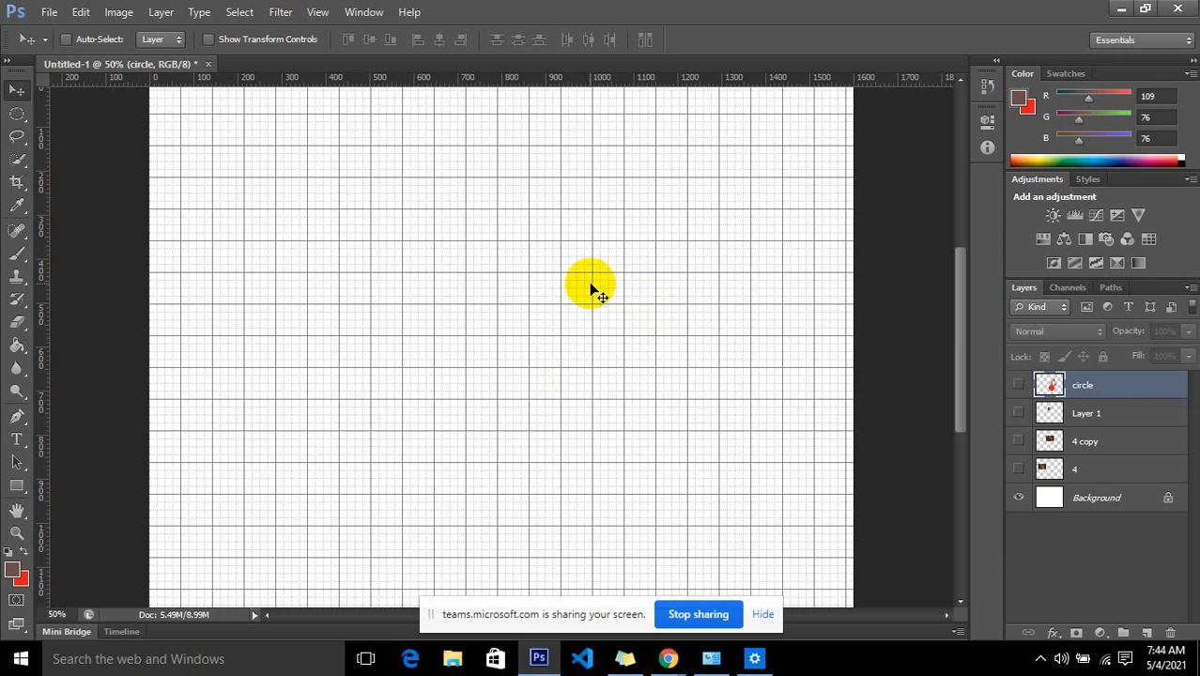
Draw a square Rectangular Marquee selection about 145 px wide along the grid lines near the canvas's upper-left corner
left_click_drag(16, 113, 66, 117)
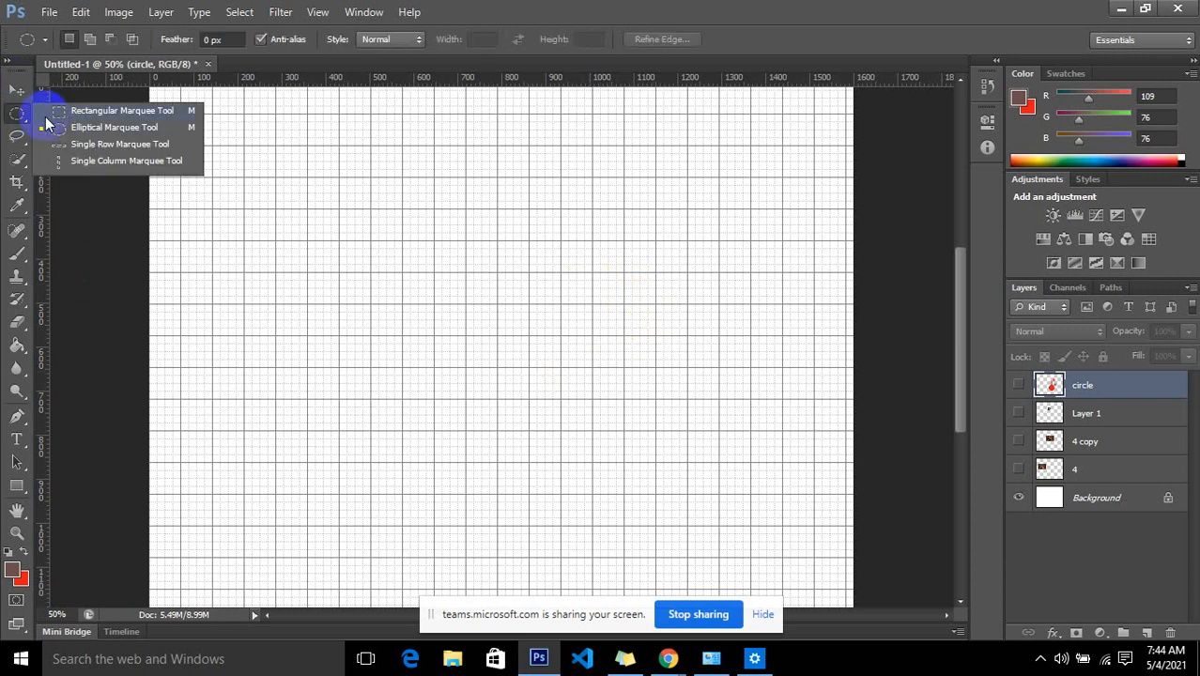
left_click(47, 113)
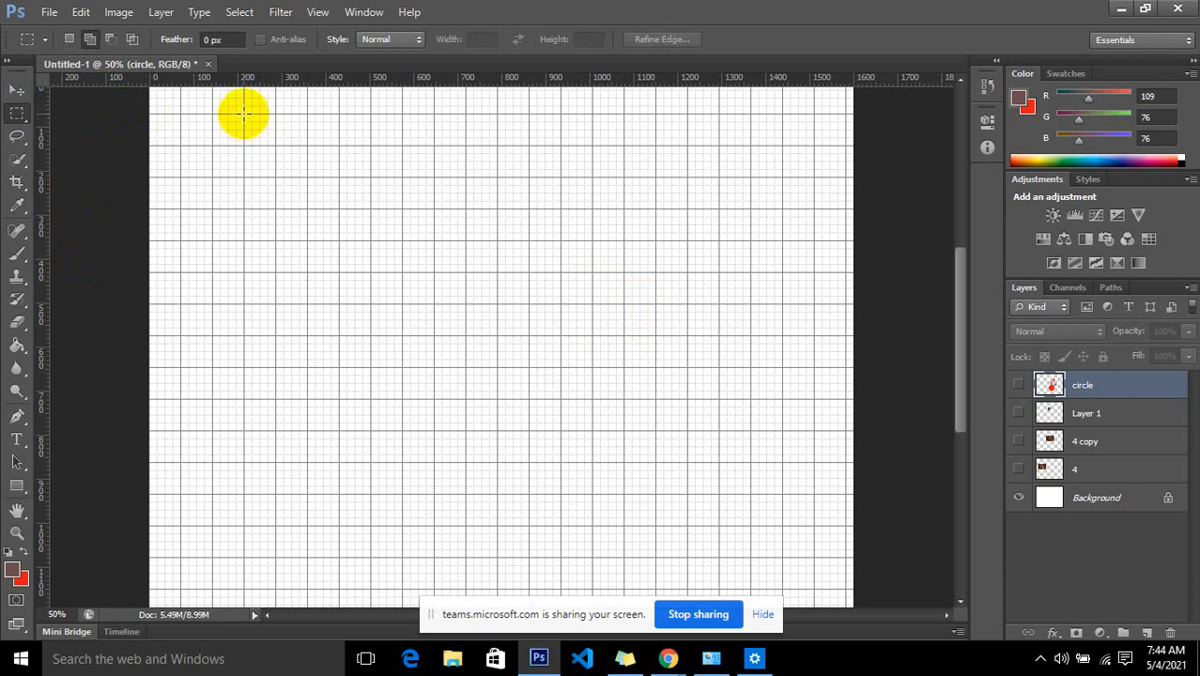
left_click_drag(244, 113, 307, 177)
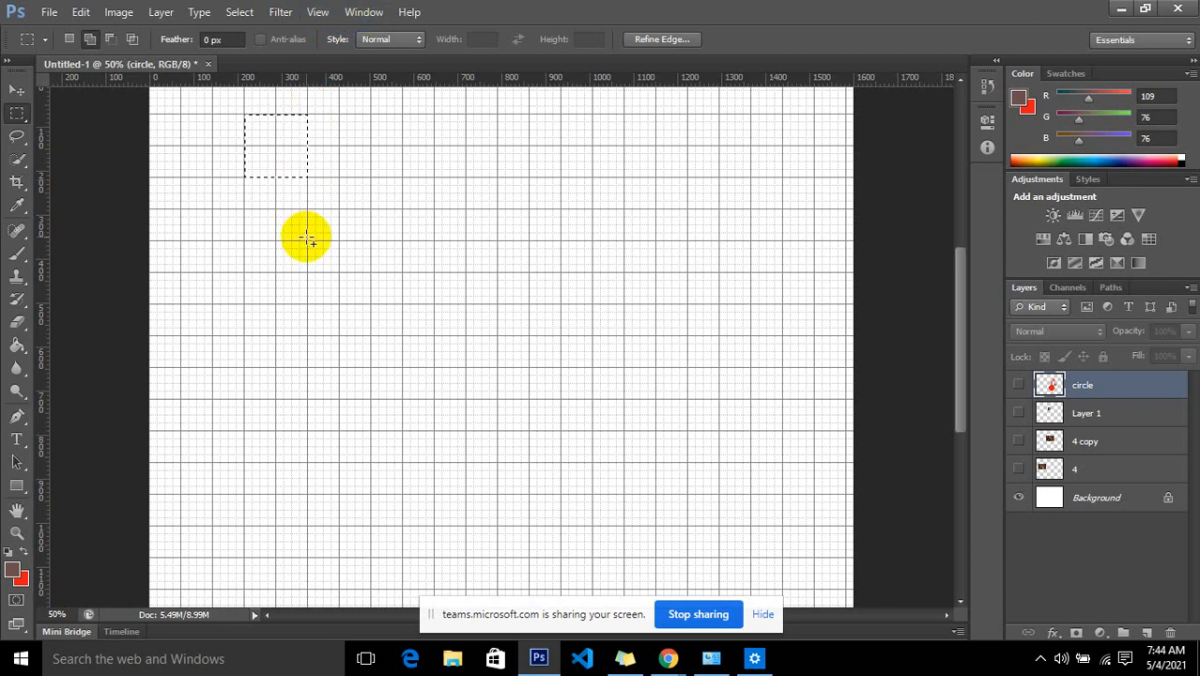
Try to fill the square selection with the foreground colour on the hidden circle layer
key("alt")
key("alt+BackSpace")
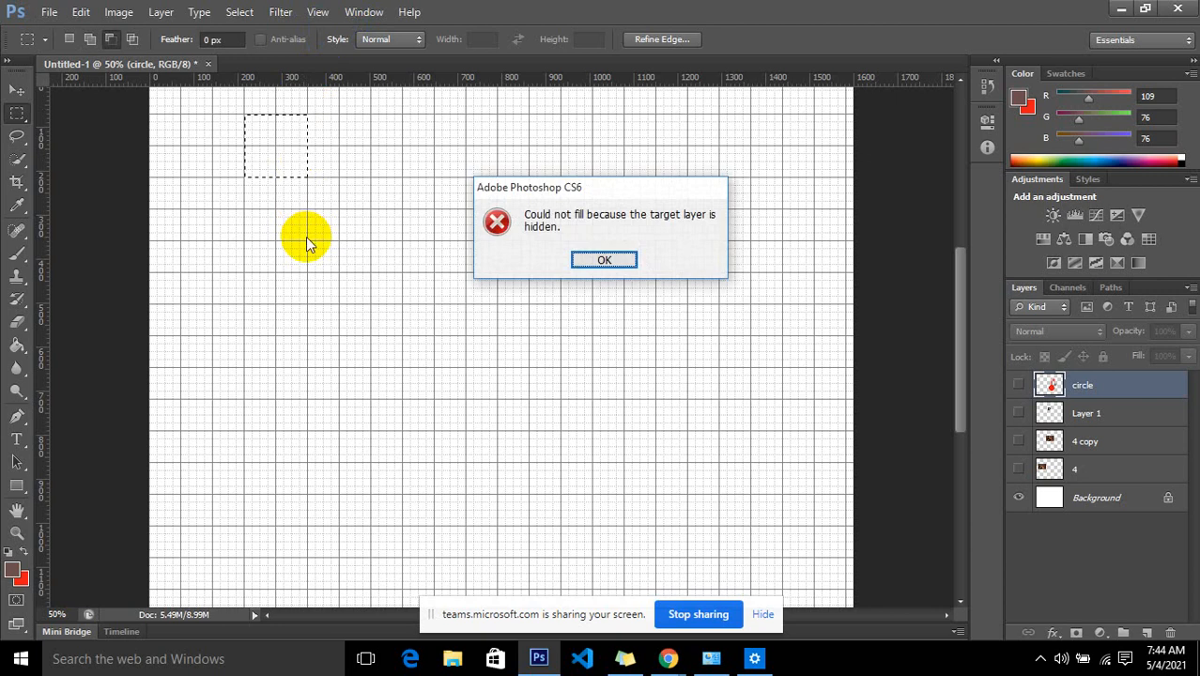
left_click(610, 260)
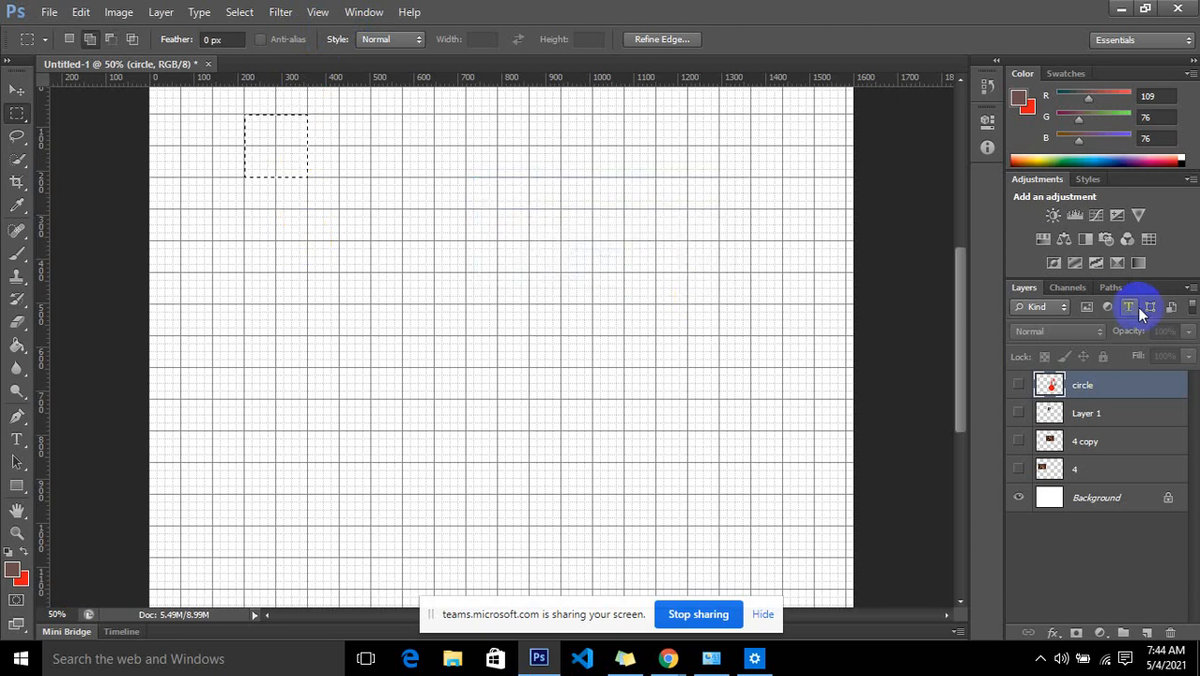
Create a new layer with the default settings and fill the square selection with the brown foreground colour
key("ctrl+shift+n")
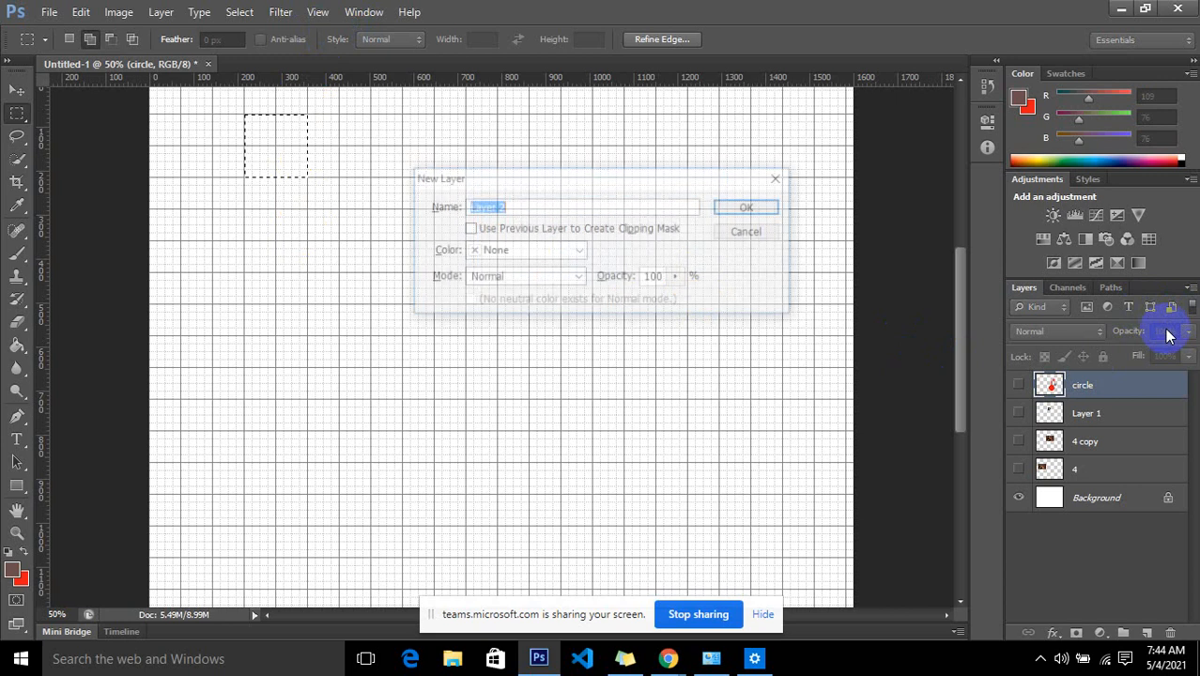
key("Return")
key("alt+BackSpace")
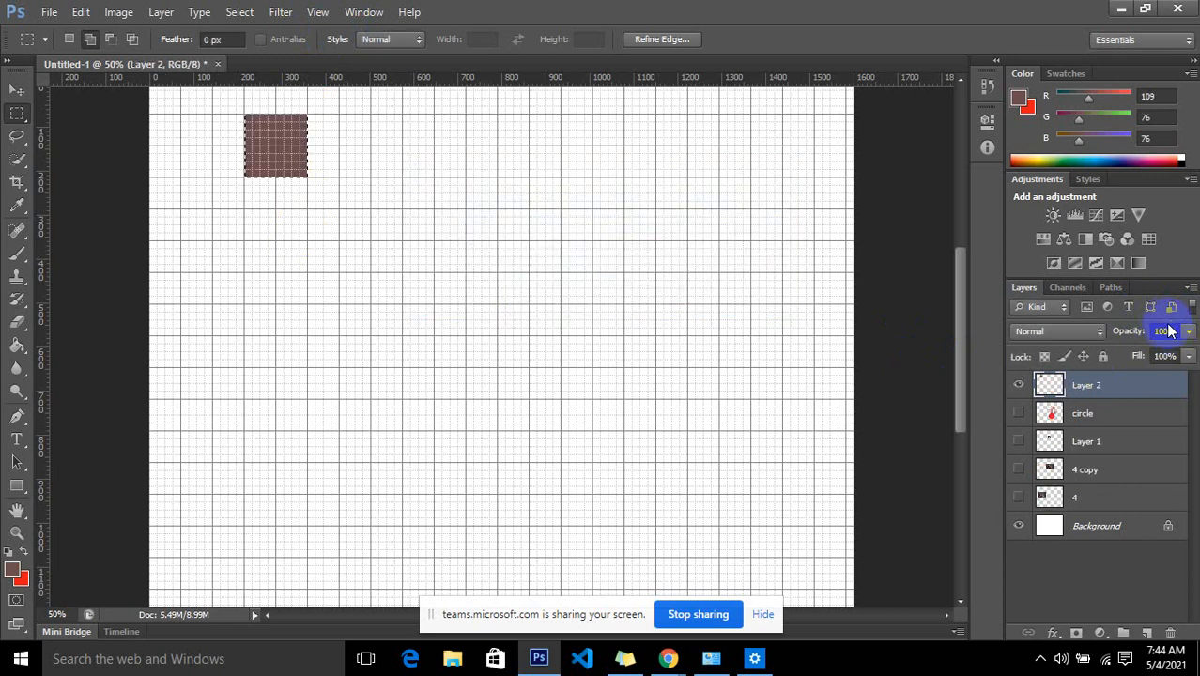
Hide the grid and deselect the brown square
left_click(318, 13)
left_click(363, 13)
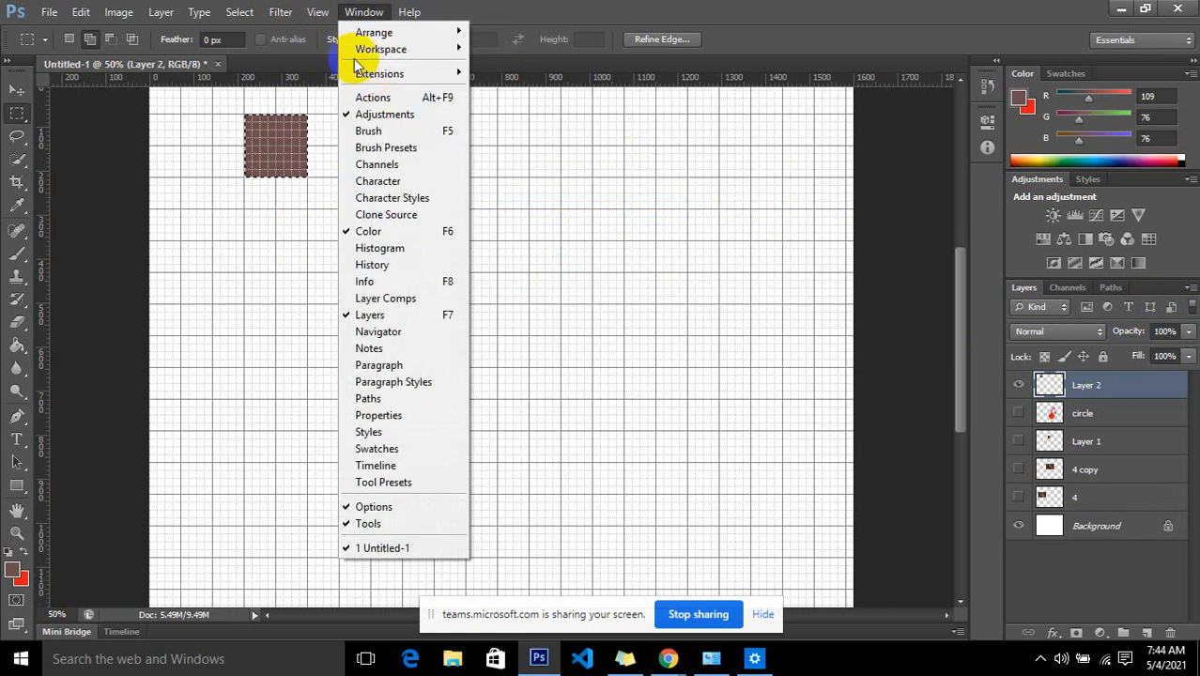
mouse_move(317, 12)
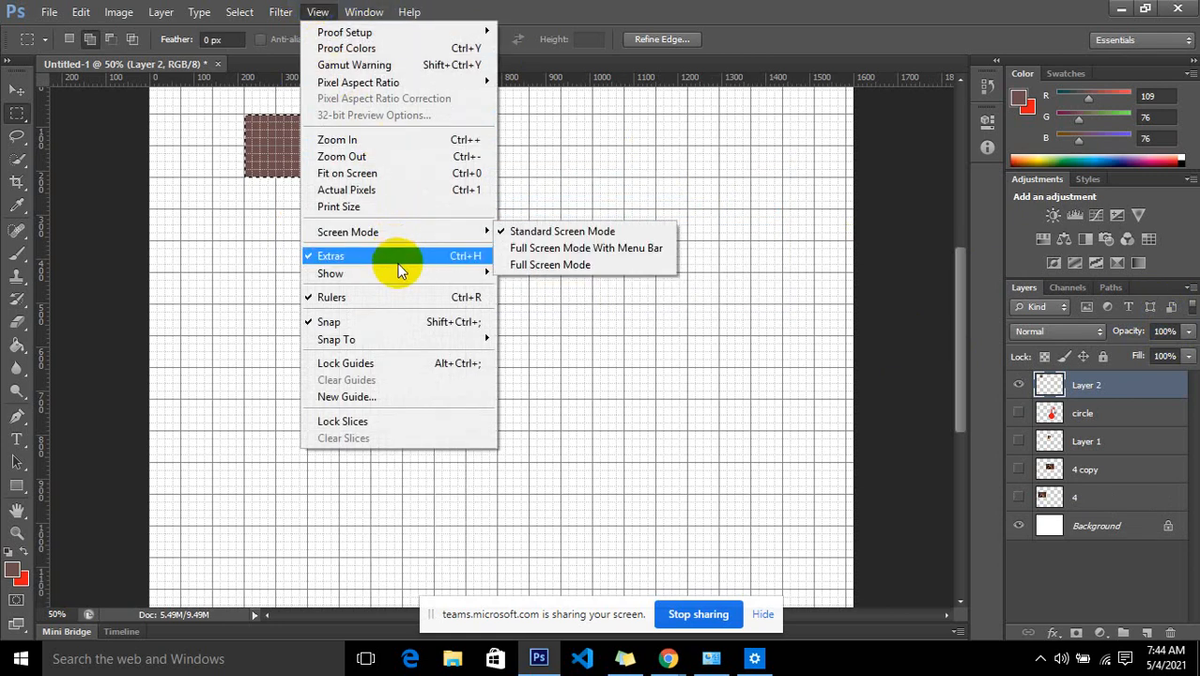
mouse_move(414, 275)
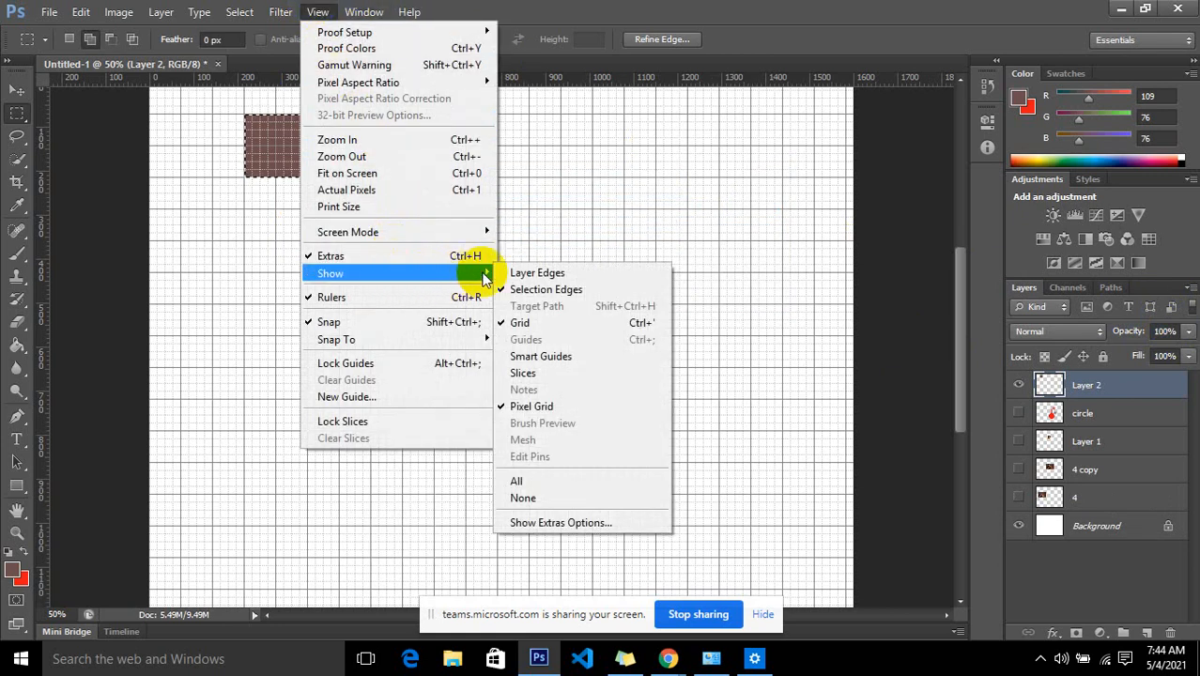
left_click(543, 327)
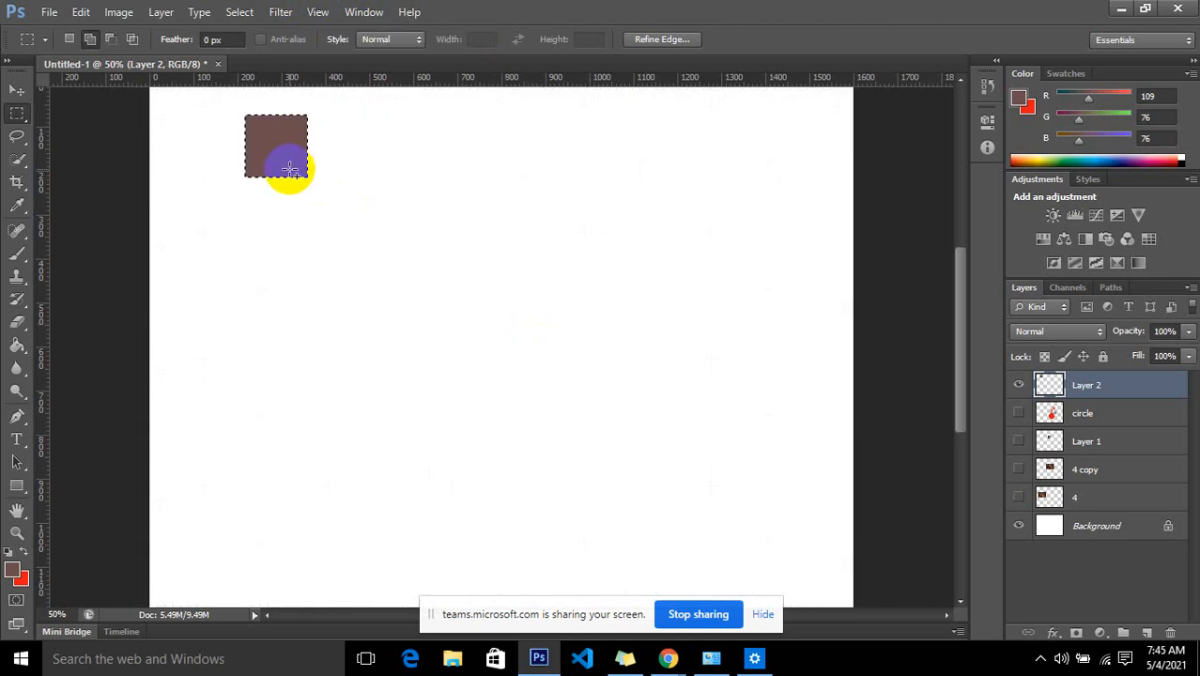
left_click(292, 173)
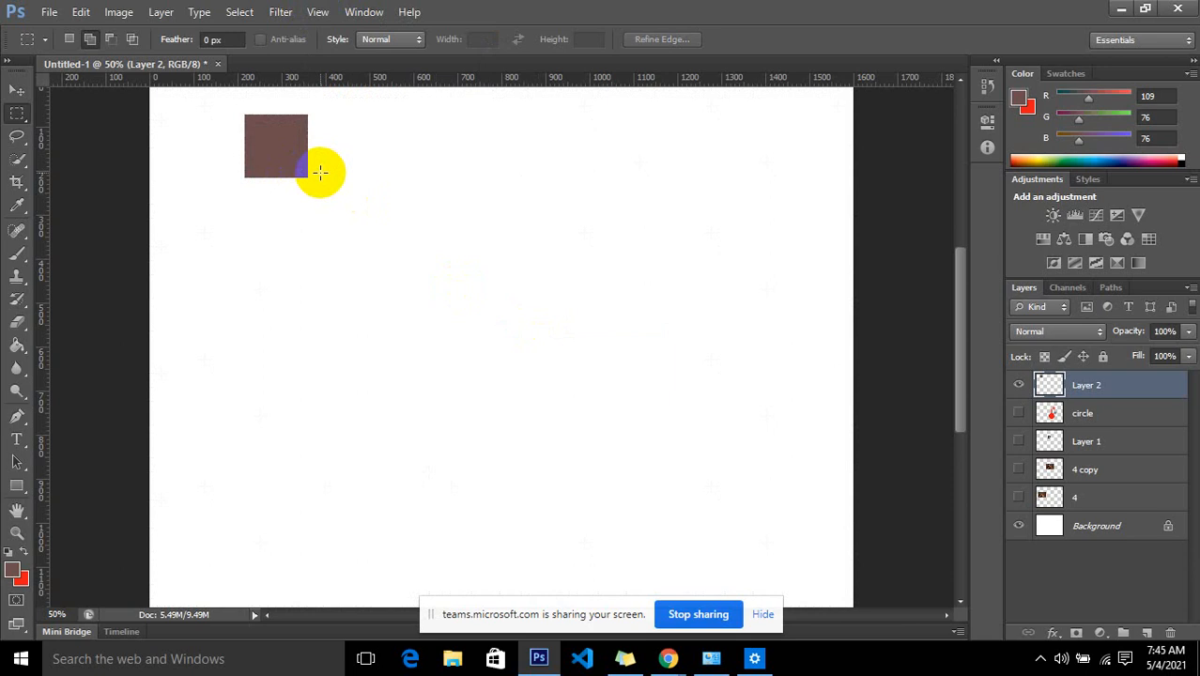
Add another new layer with the default settings and show the grid again
key("ctrl+shift+n")
key("Return")
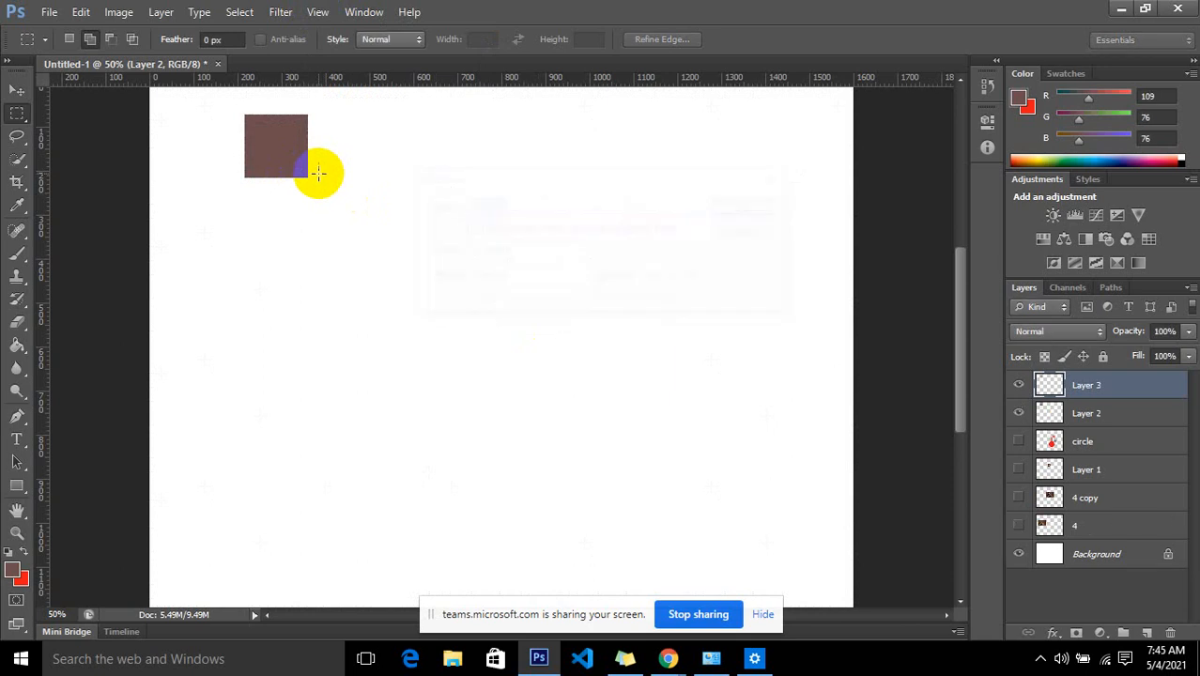
left_click(316, 11)
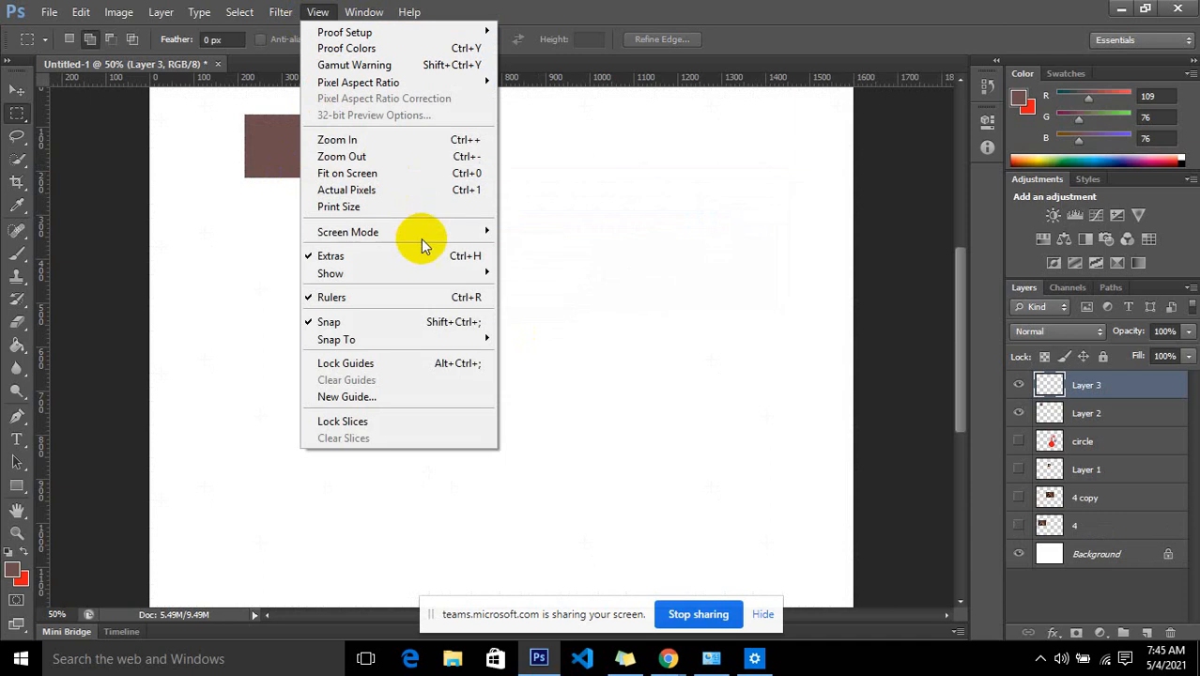
mouse_move(435, 272)
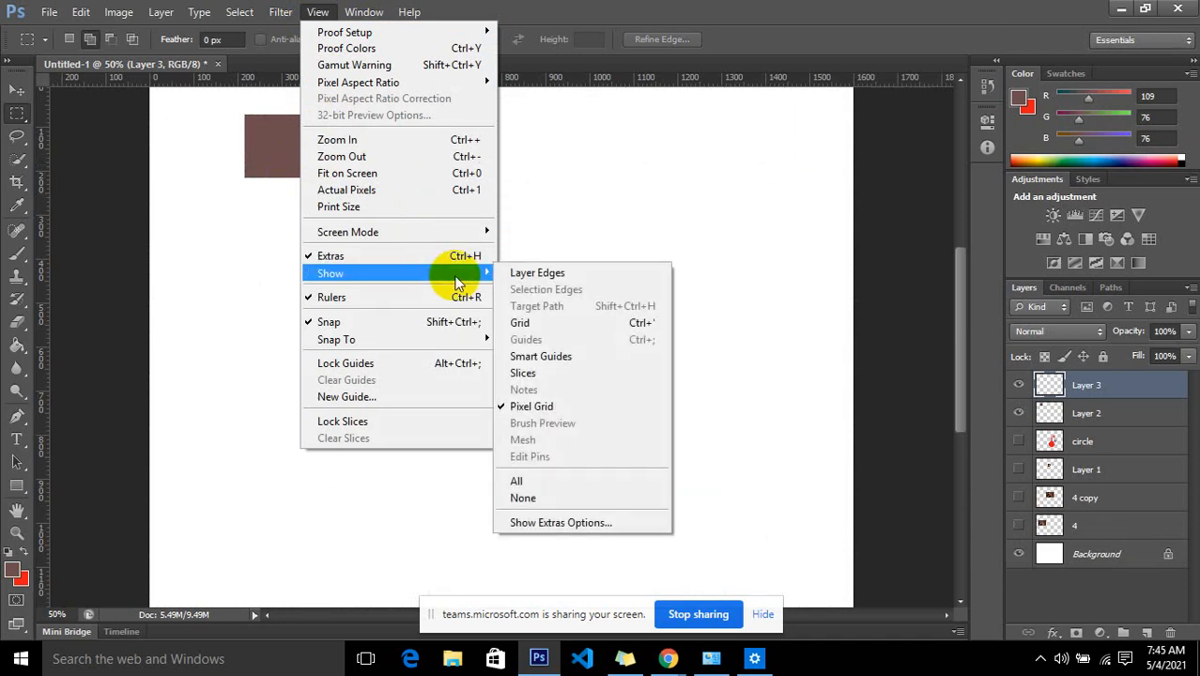
left_click(544, 321)
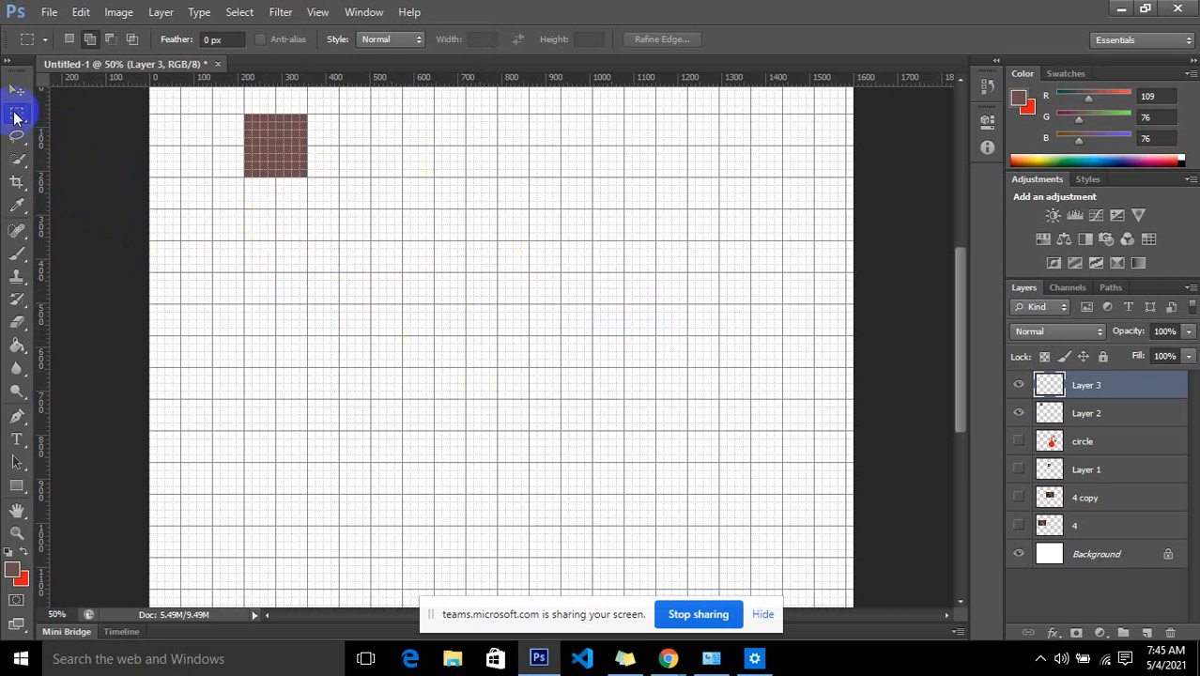
With the Elliptical Marquee tool, try an ellipse about 215 px wide and a circle about 380 px wide, clearing each selection
left_click_drag(16, 113, 66, 126)
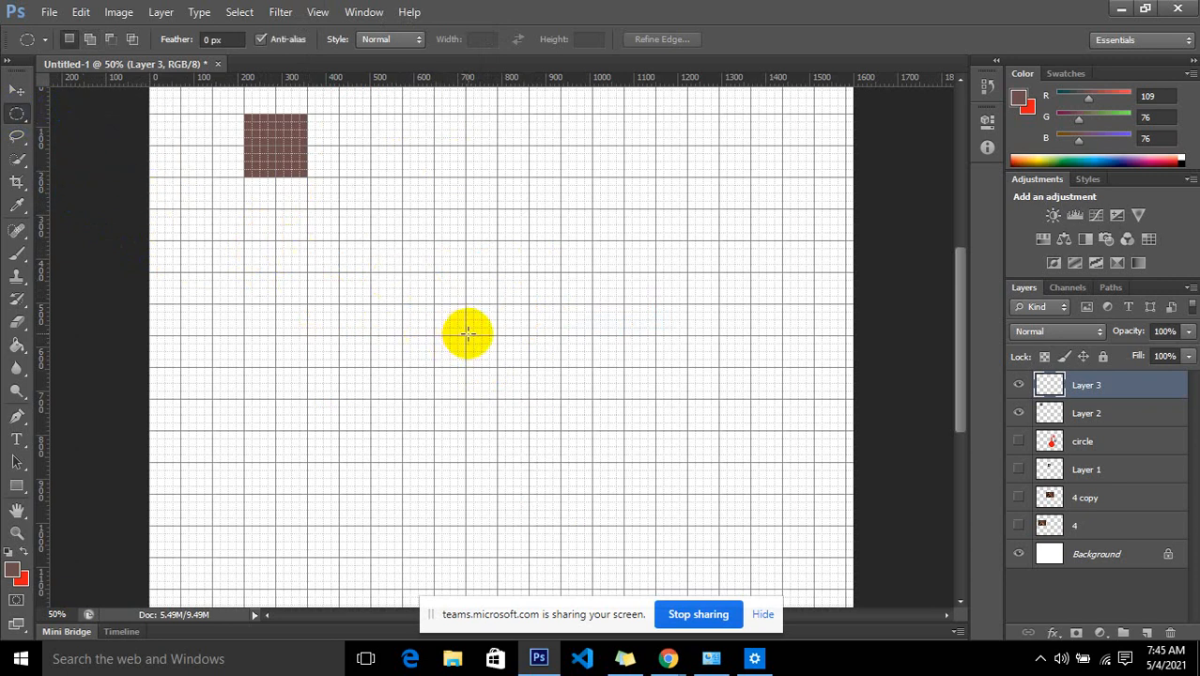
left_click_drag(467, 335, 561, 392)
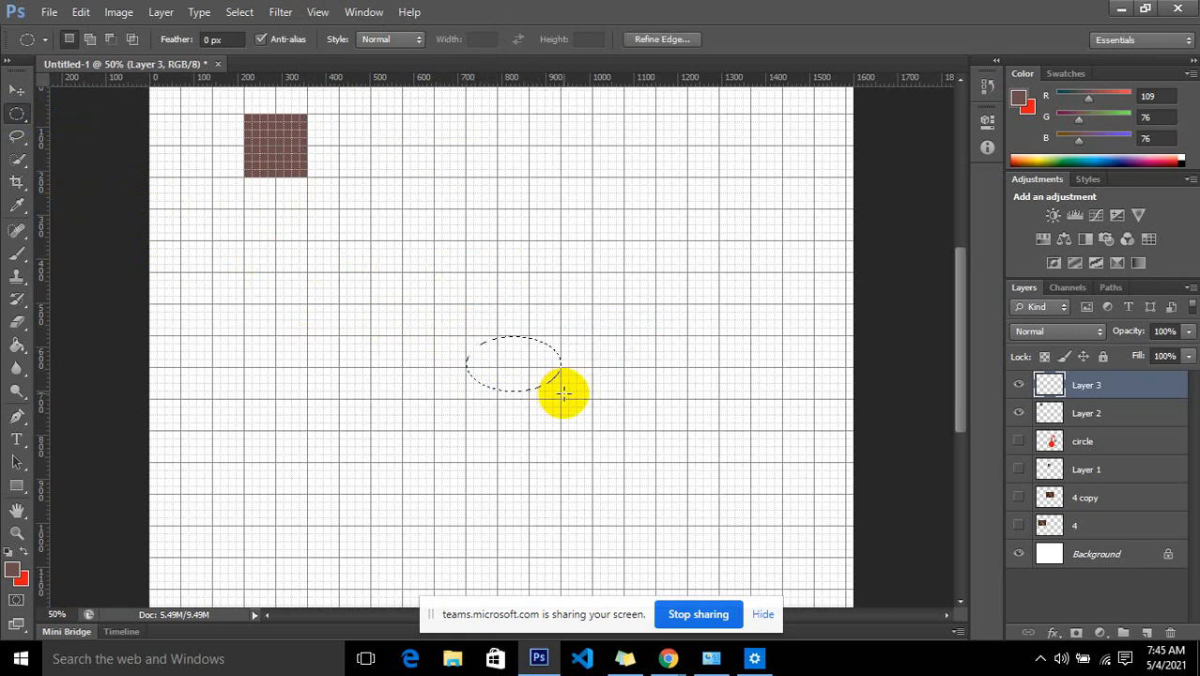
left_click(570, 391)
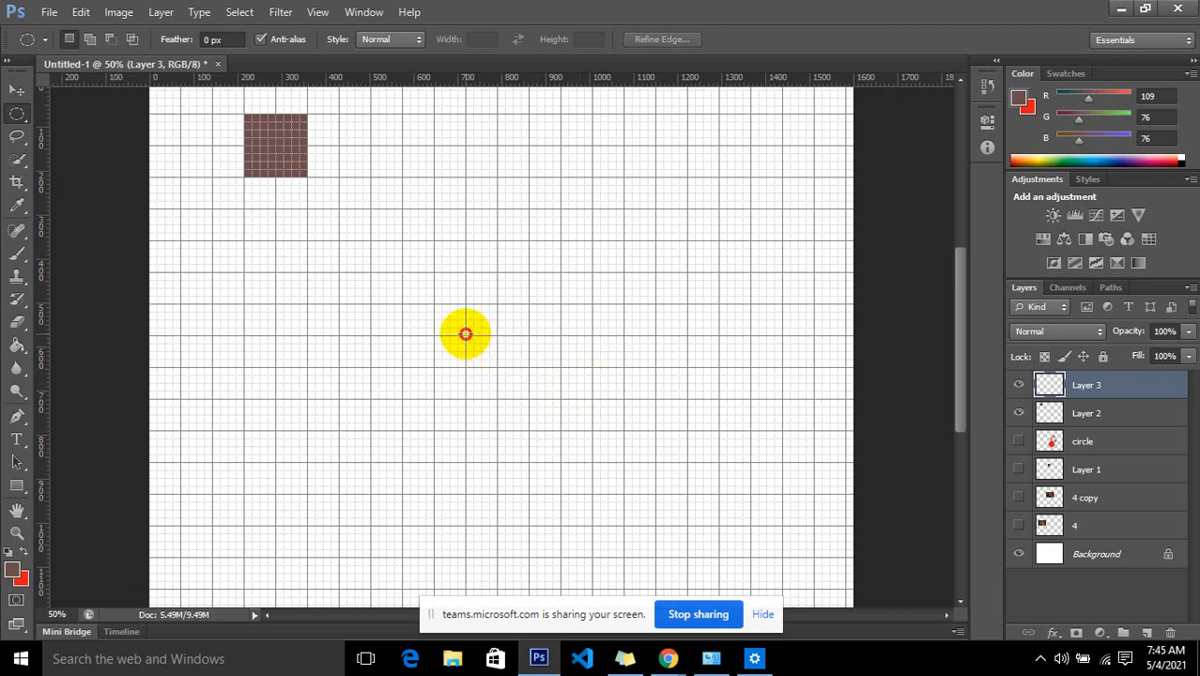
left_click_drag(466, 334, 655, 501)
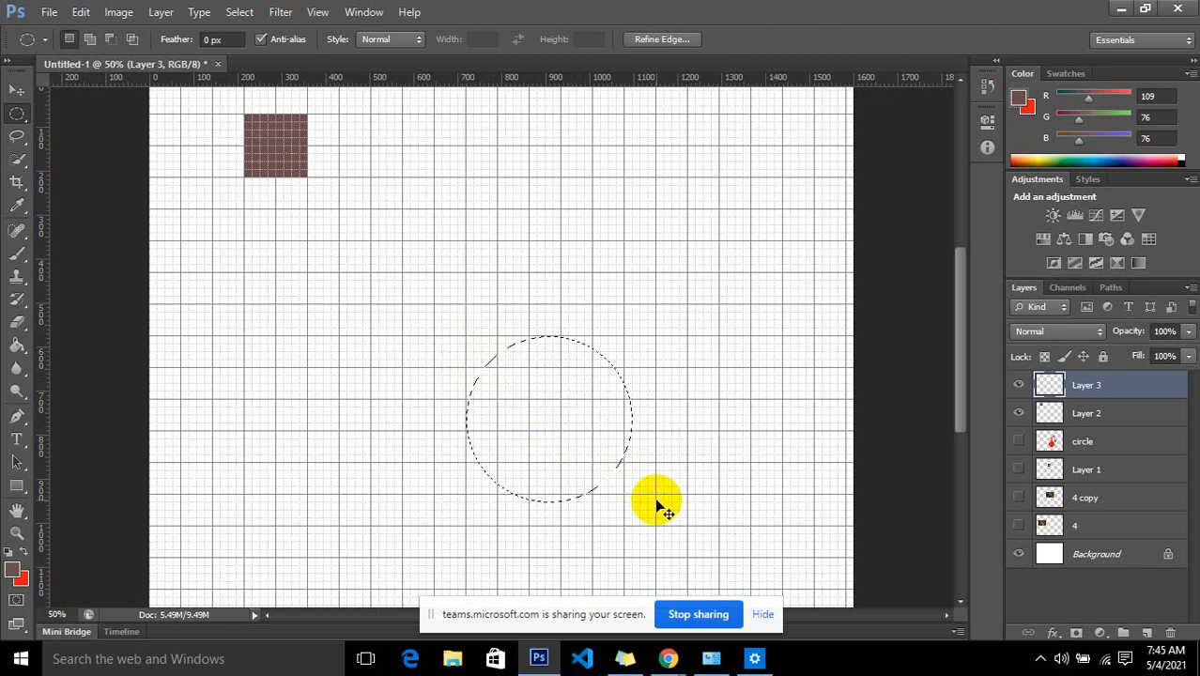
left_click(656, 503)
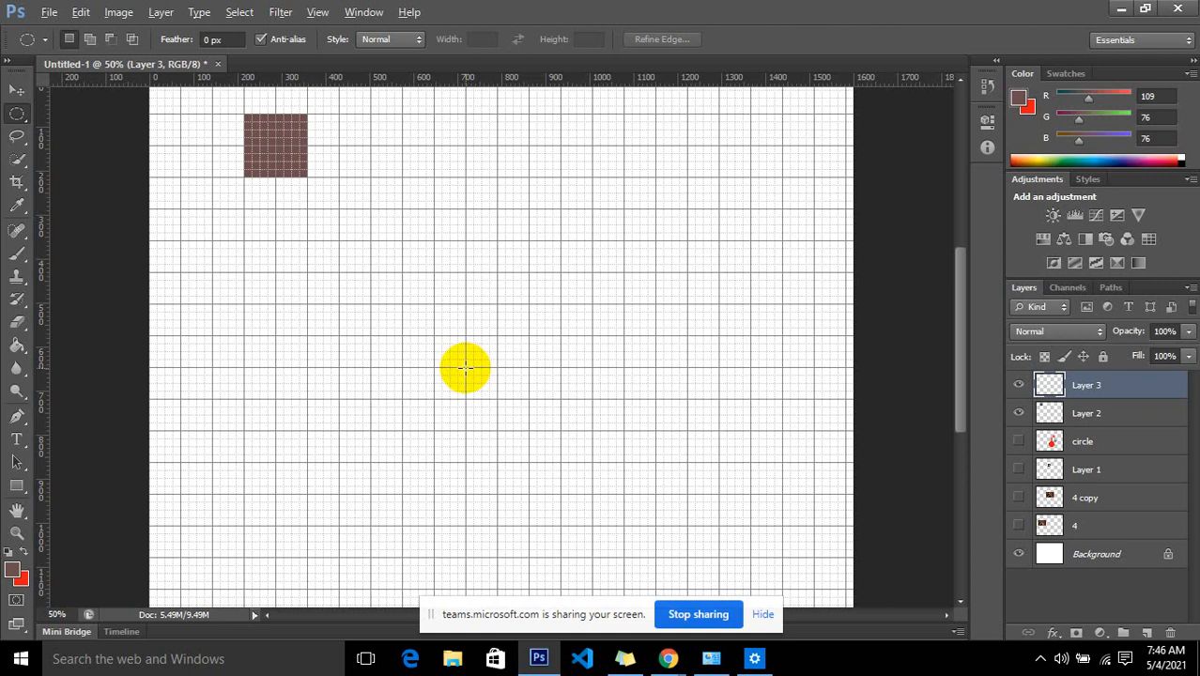
Draw a circular selection about 935 px wide centred on a grid intersection near mid-canvas and fill it with the red background colour
left_click_drag(466, 369, 716, 529)
left_click_drag(721, 537, 731, 570)
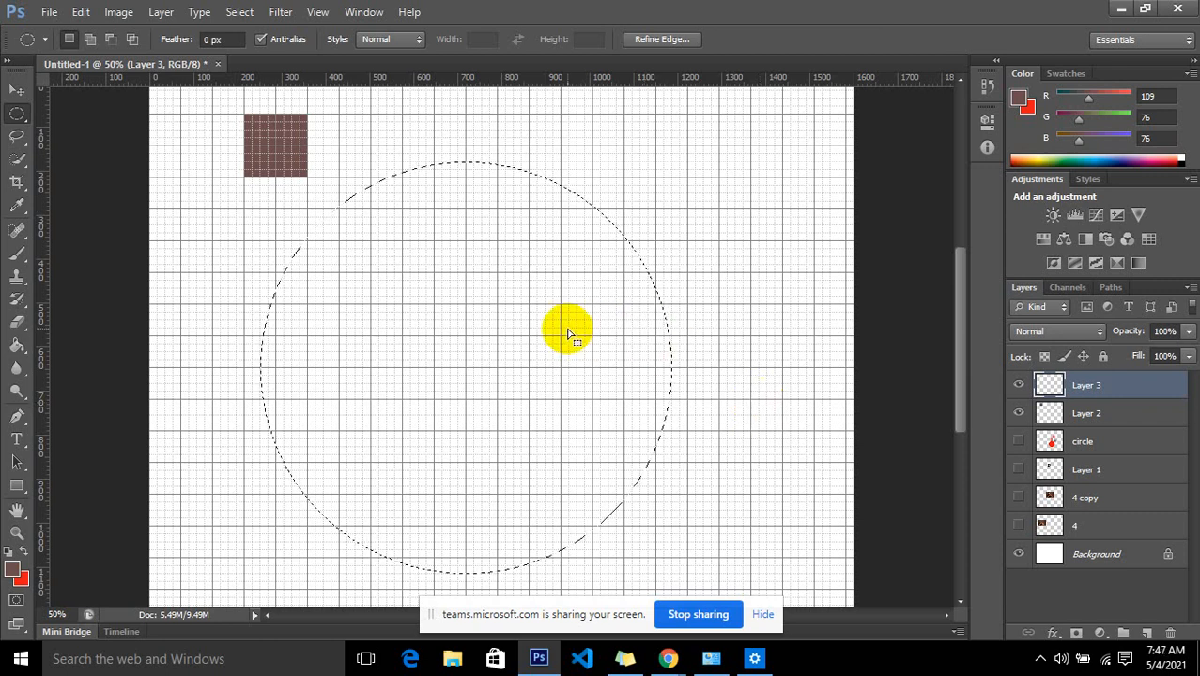
key("ctrl+BackSpace")
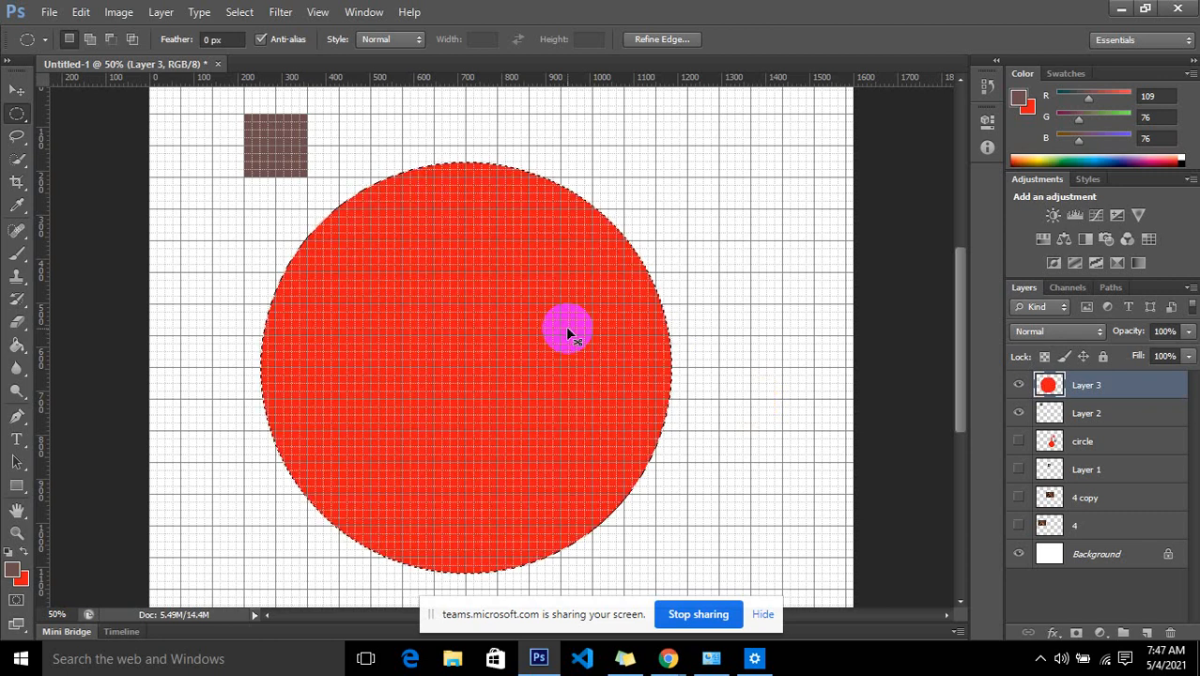
Hide the grid and selection edges together as extras, and choose the Elliptical Marquee tool again
key("ctrl+h")
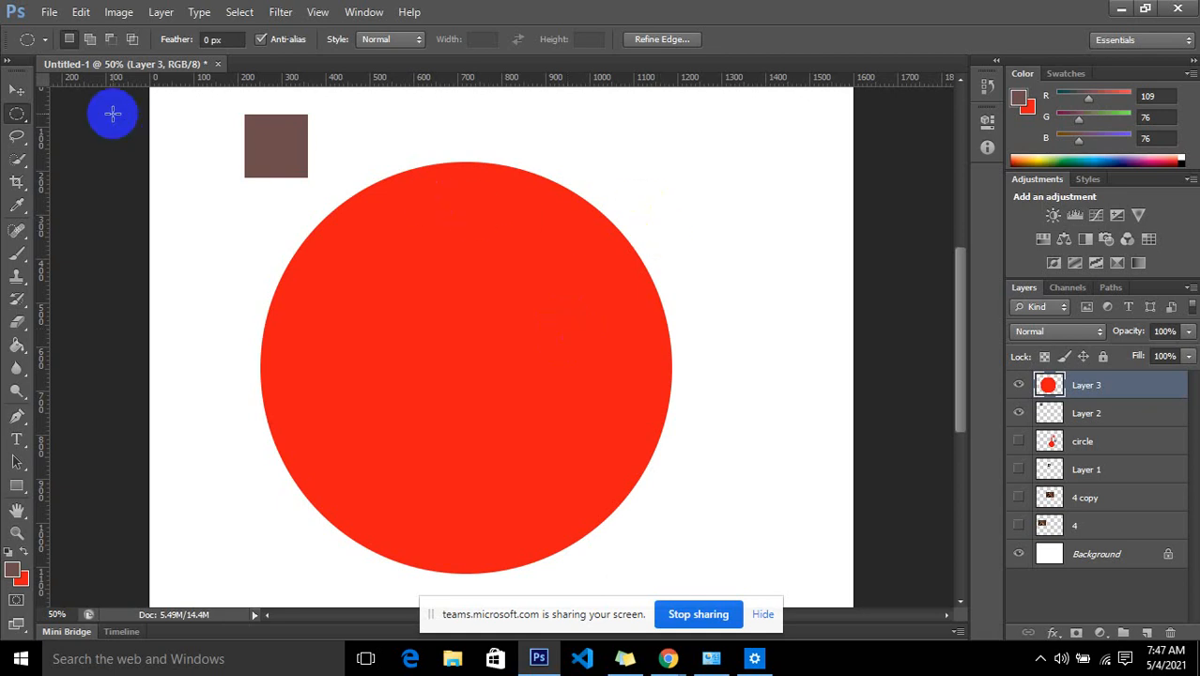
left_click(21, 91)
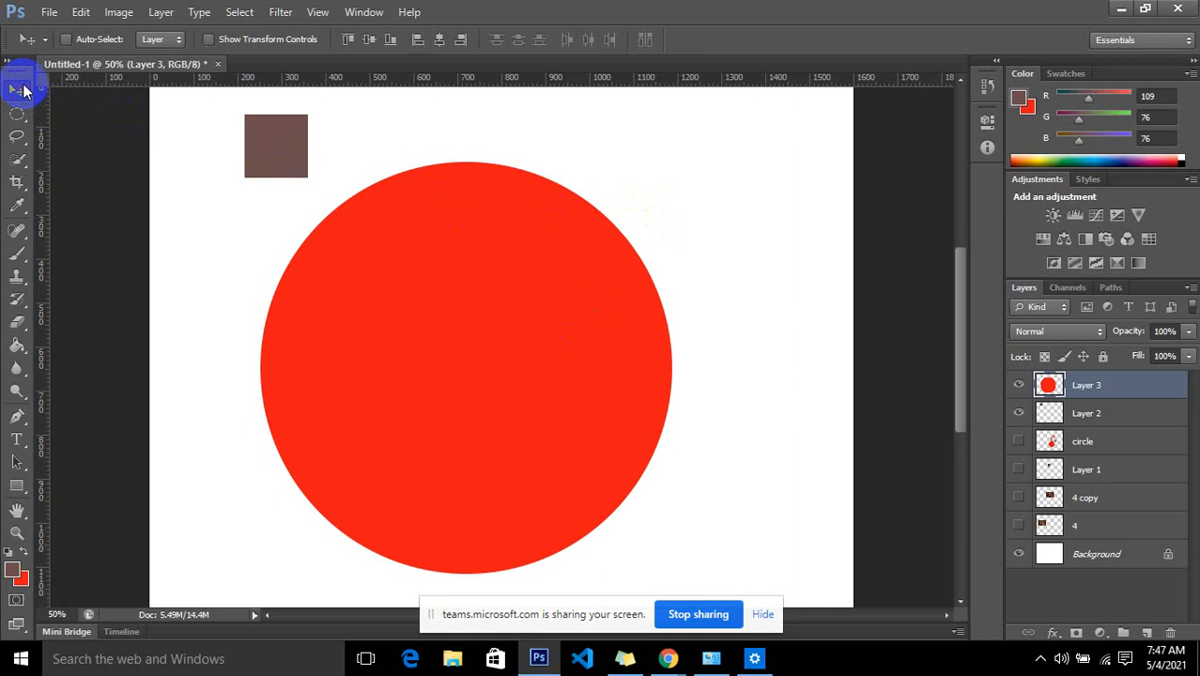
left_click(17, 113)
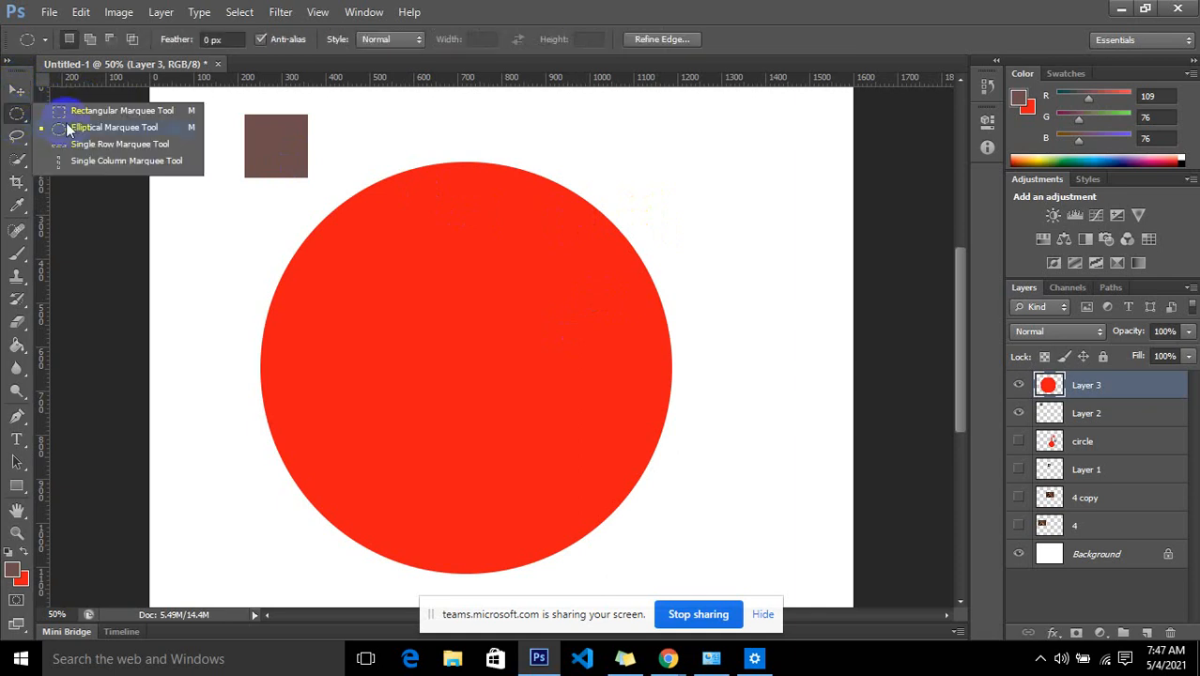
left_click(129, 130)
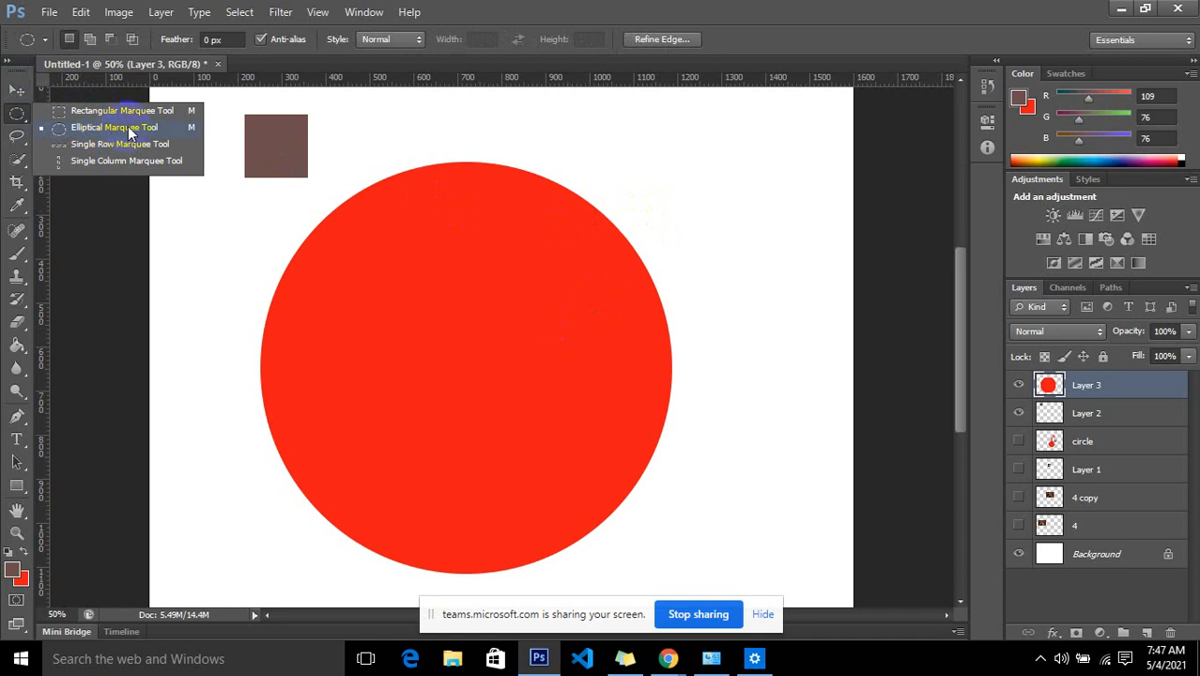